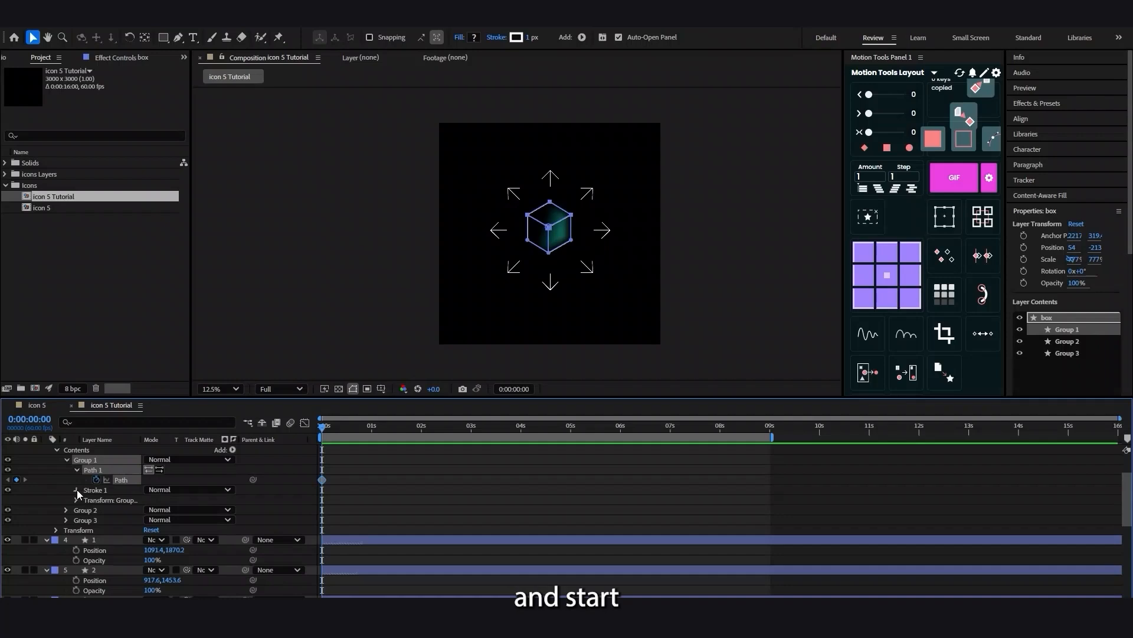
# Enable Path keyframing at 0:00:00:00 for Group 2 and Group 3 of the box layer.
pyautogui.click(77, 490)
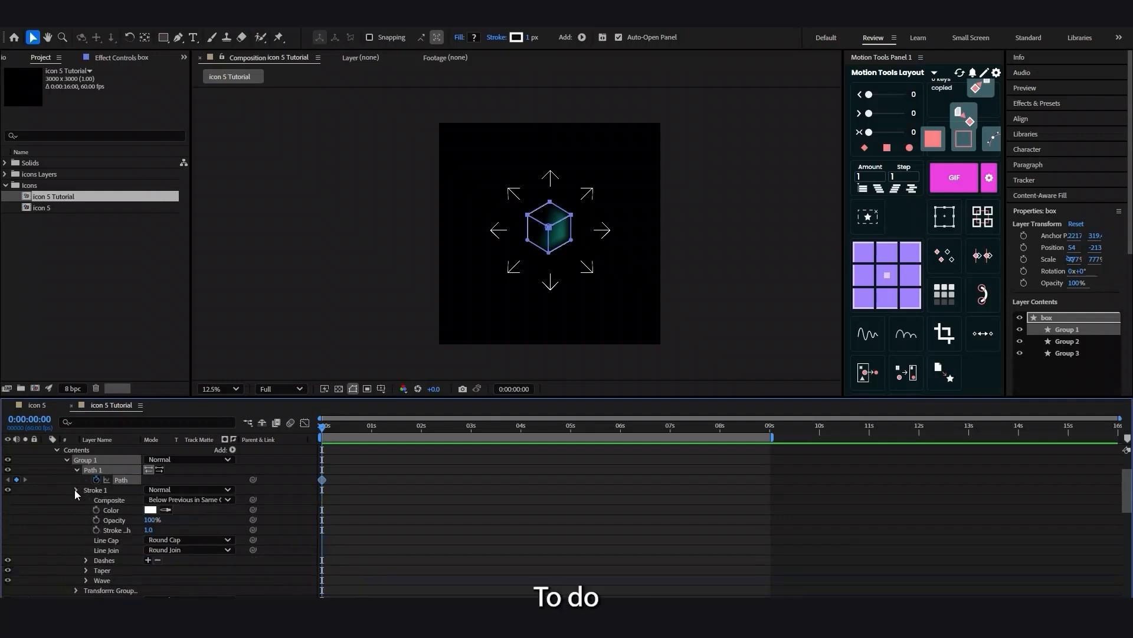
pyautogui.click(75, 490)
pyautogui.click(66, 510)
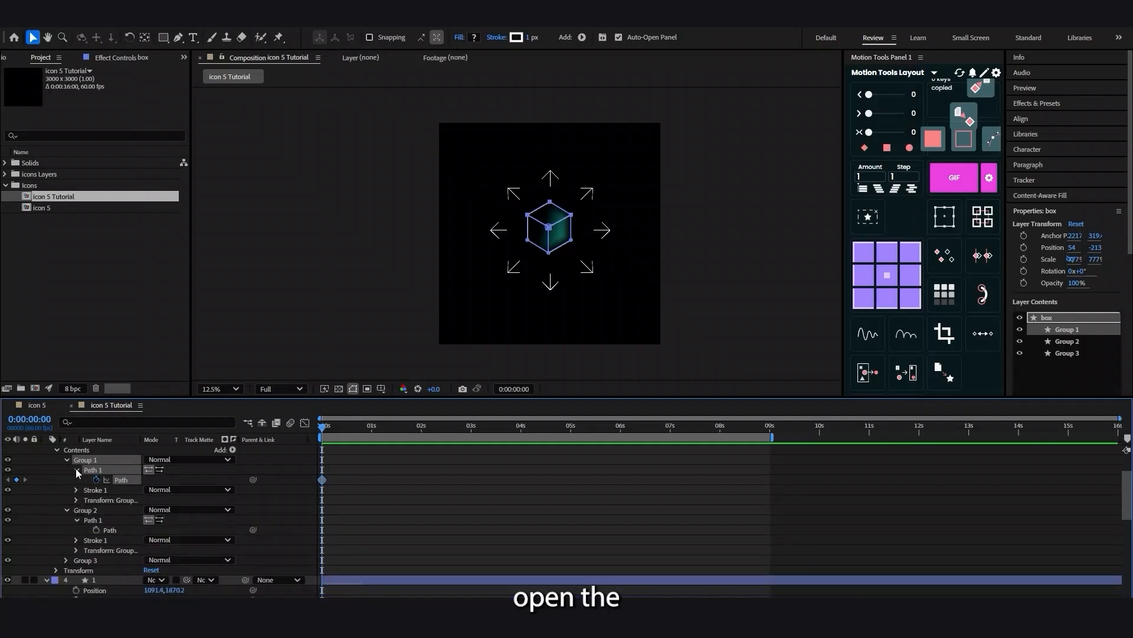
pyautogui.click(97, 529)
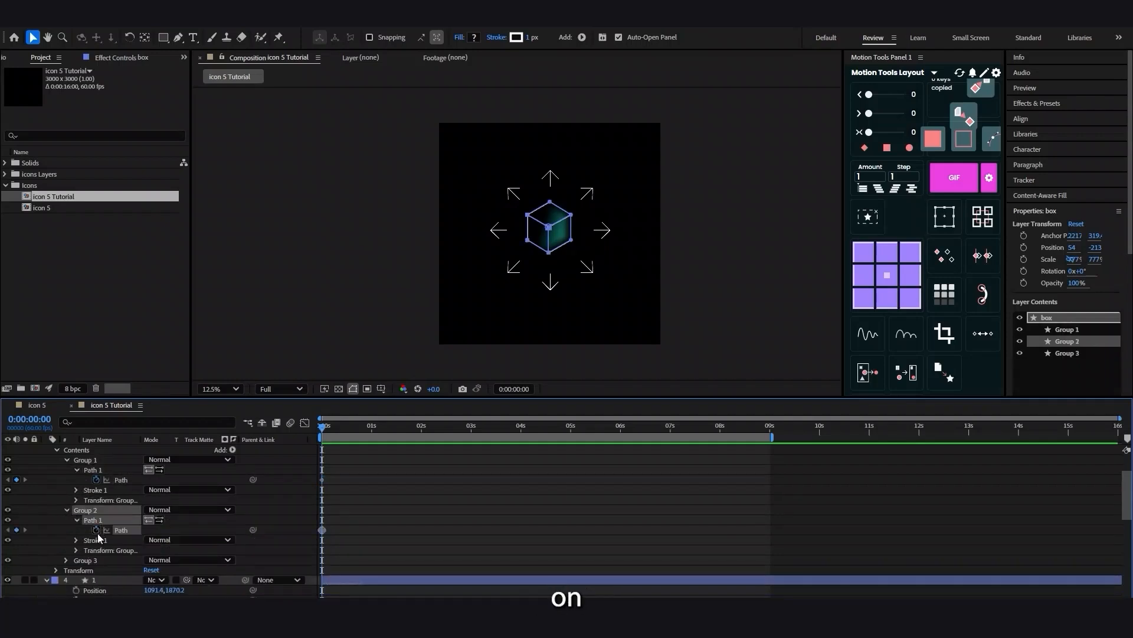
pyautogui.click(66, 509)
pyautogui.click(67, 461)
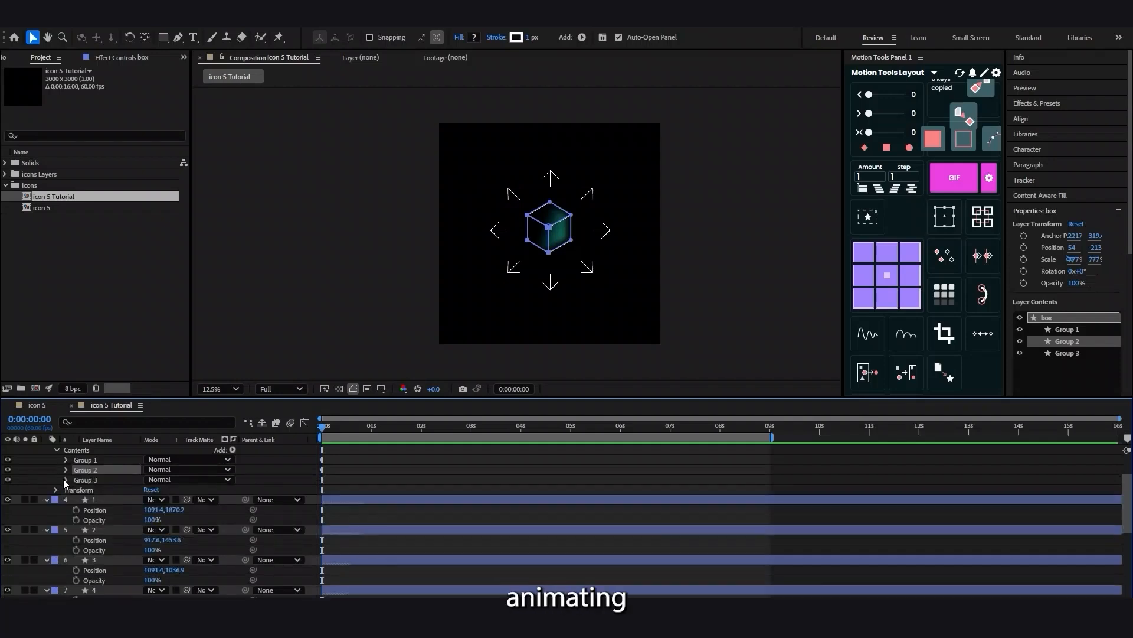
pyautogui.click(65, 480)
pyautogui.click(96, 500)
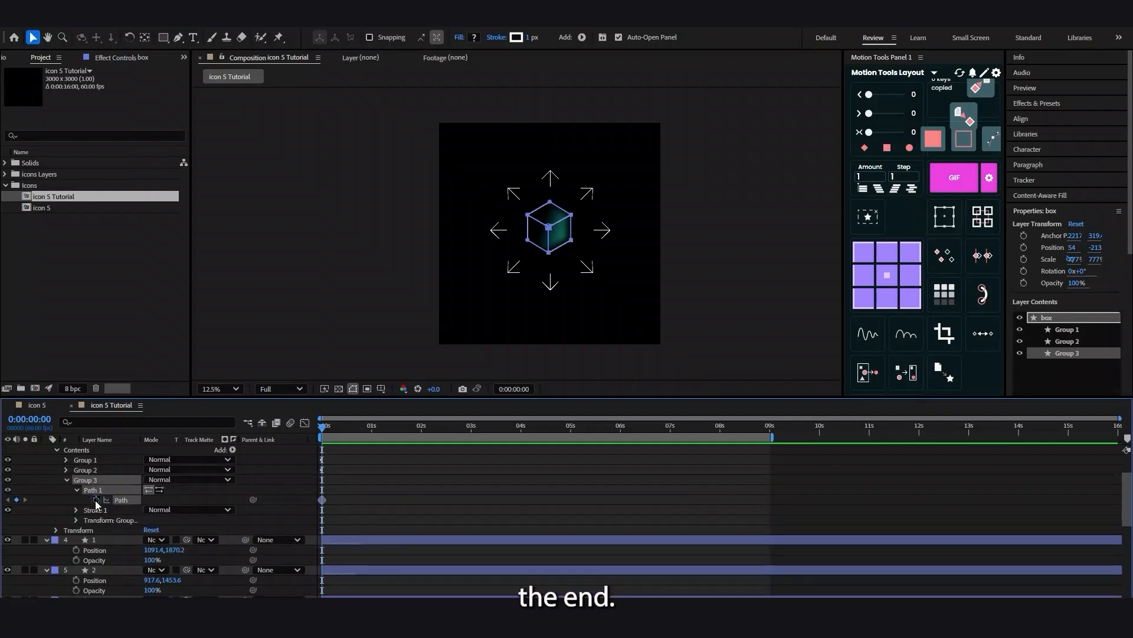
pyautogui.click(360, 484)
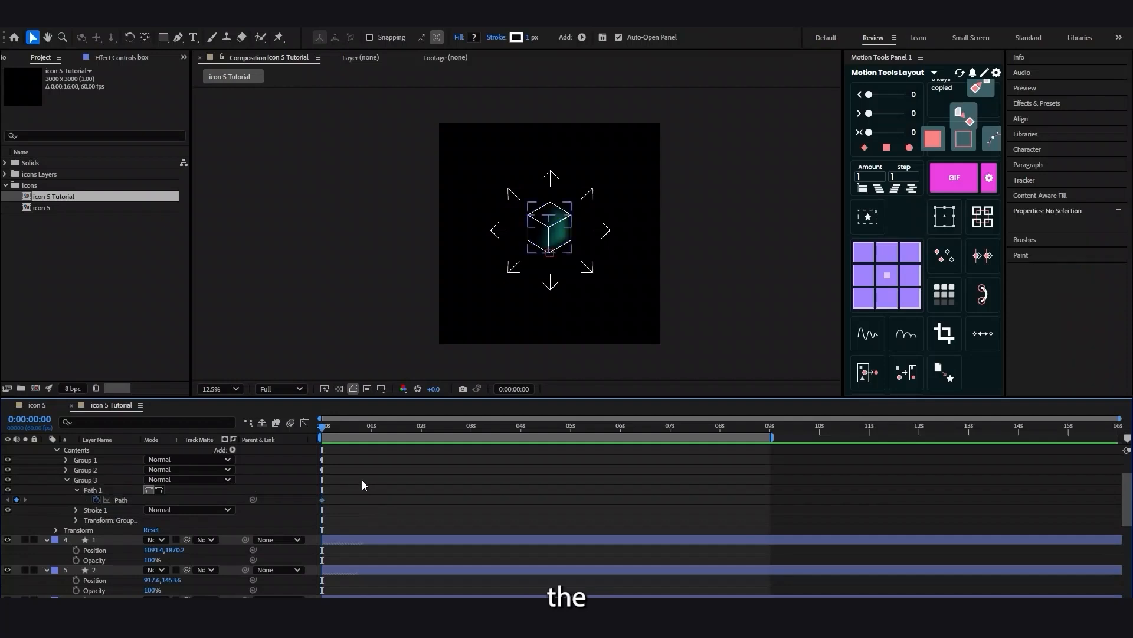
# At 0:00:00:29, lift the cube's top face like an opening lid by moving its two outer points up and to the right.
pyautogui.moveTo(322, 426); pyautogui.dragTo(346, 434)
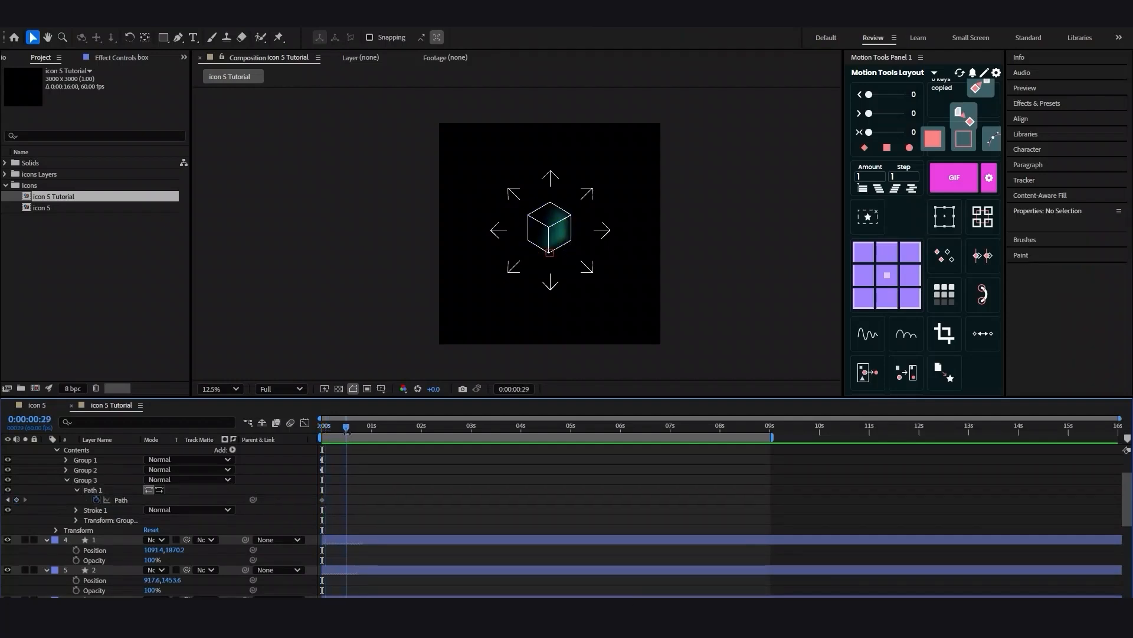
pyautogui.click(548, 231)
pyautogui.click(548, 225)
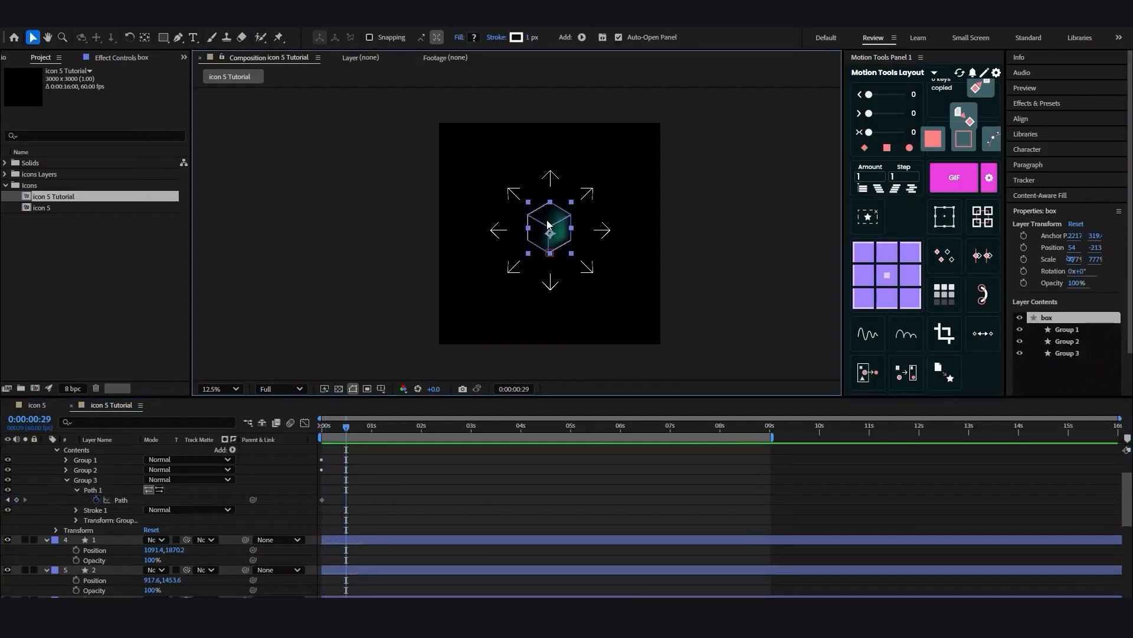
pyautogui.click(177, 38)
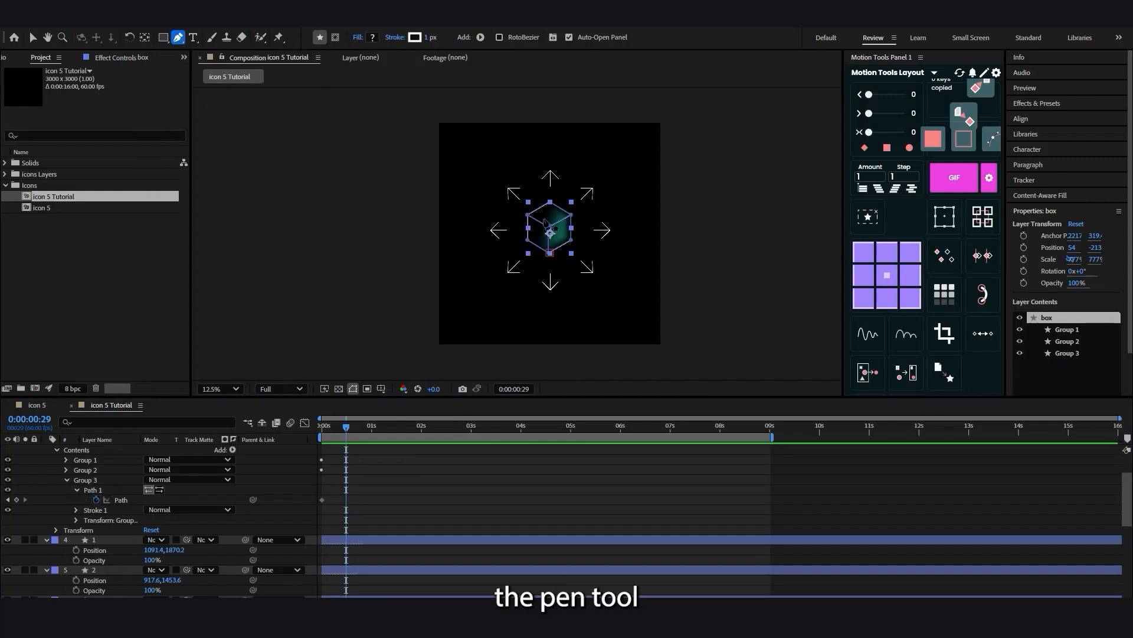
pyautogui.press('.')
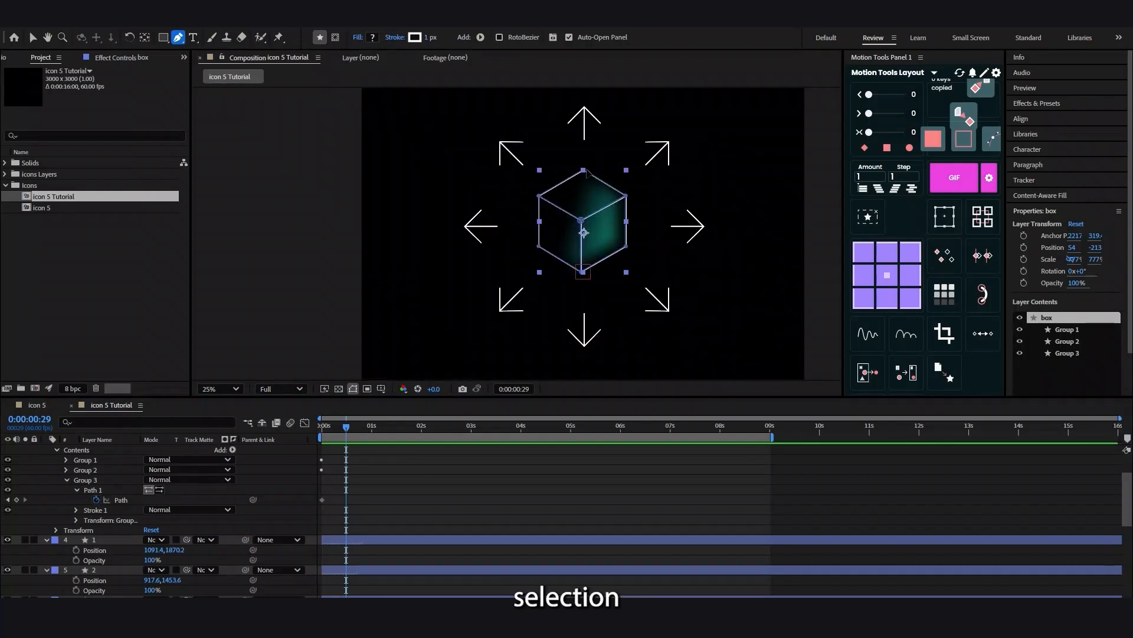
pyautogui.click(584, 170)
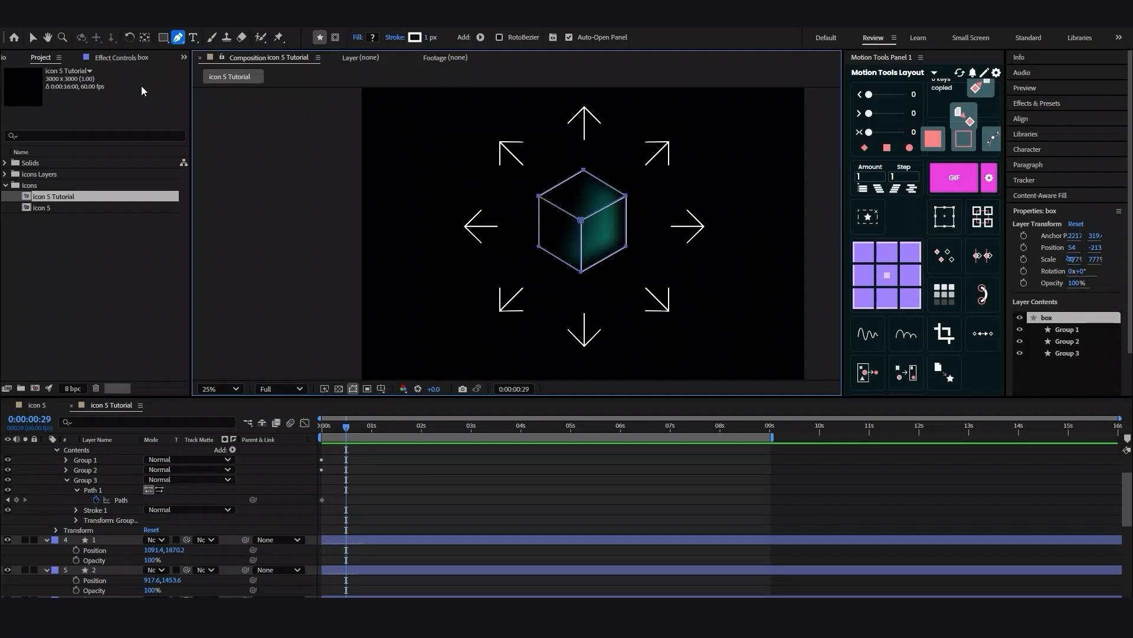
pyautogui.click(32, 37)
pyautogui.click(583, 170)
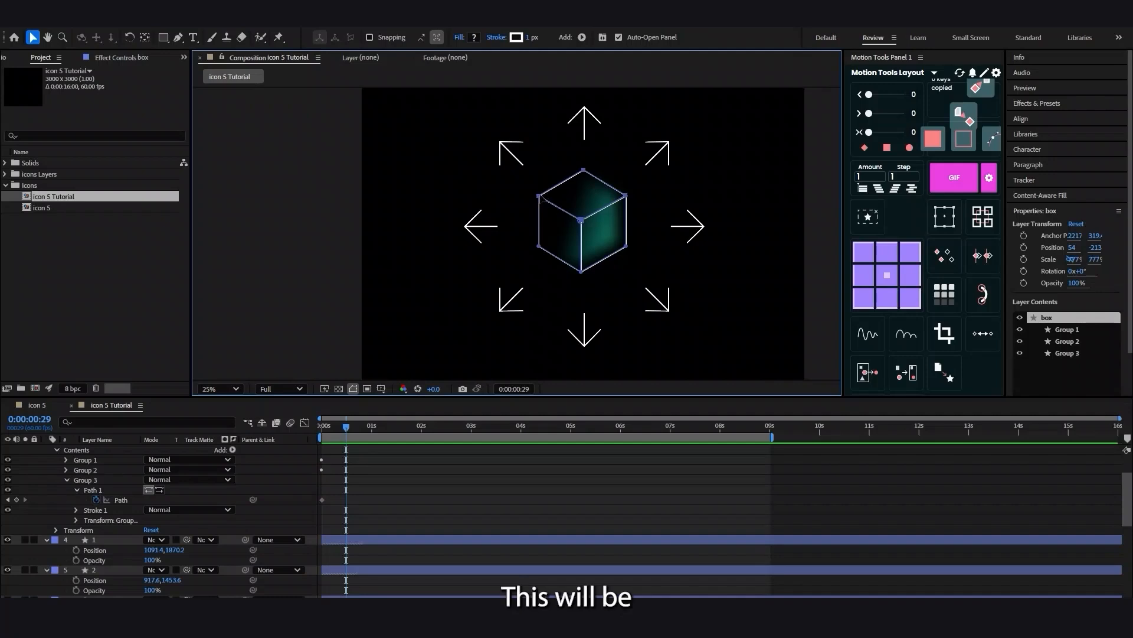
pyautogui.moveTo(539, 196); pyautogui.dragTo(554, 176)
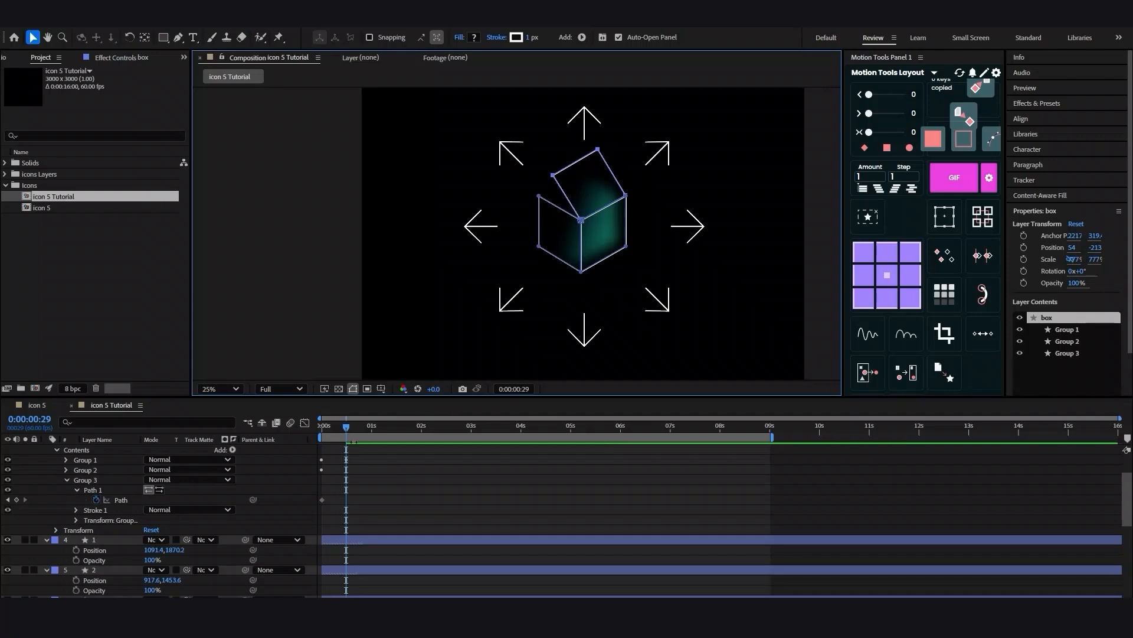
# At 0:00:00:59, fold the cube's lid down over the right face by moving its outer points onto that face's lower corners.
pyautogui.moveTo(351, 426); pyautogui.dragTo(373, 431)
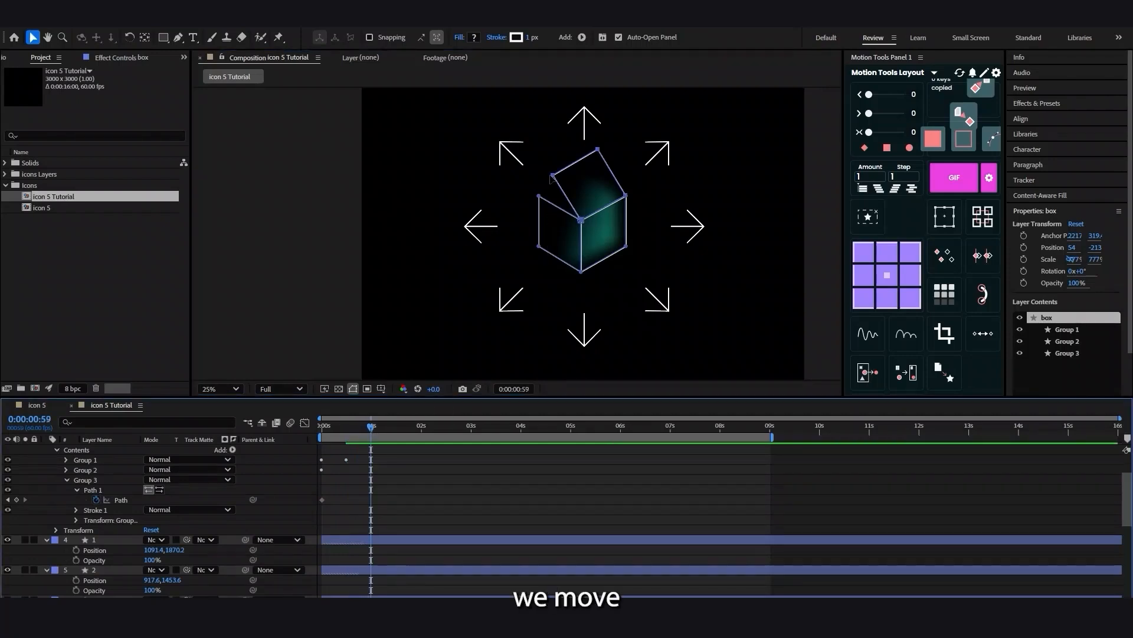
pyautogui.moveTo(552, 177); pyautogui.dragTo(582, 275)
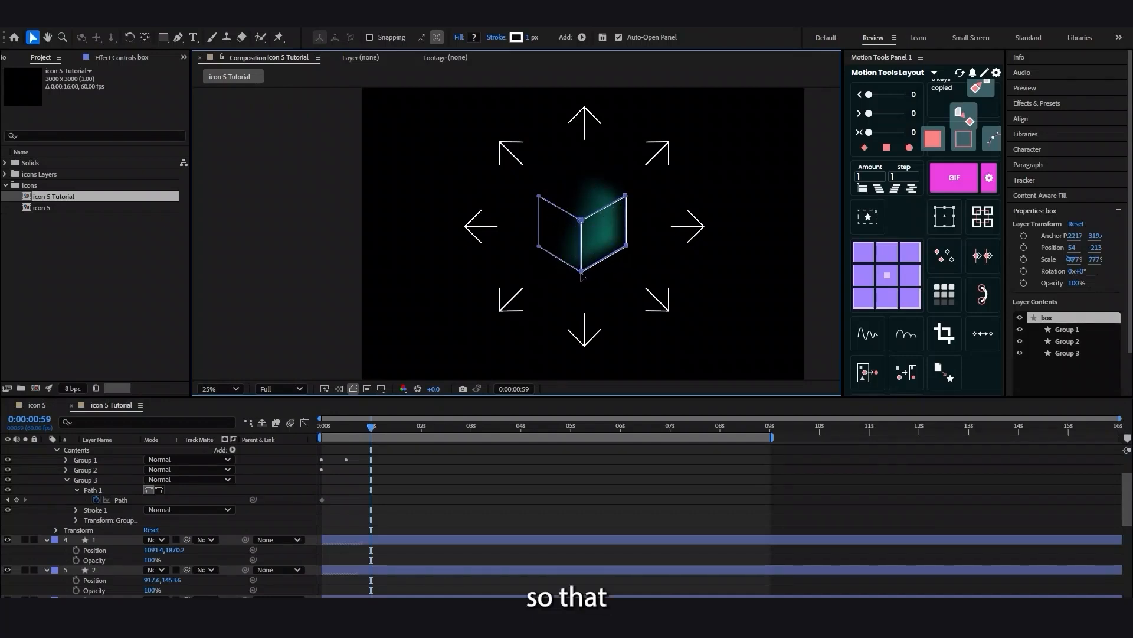
pyautogui.press('space')
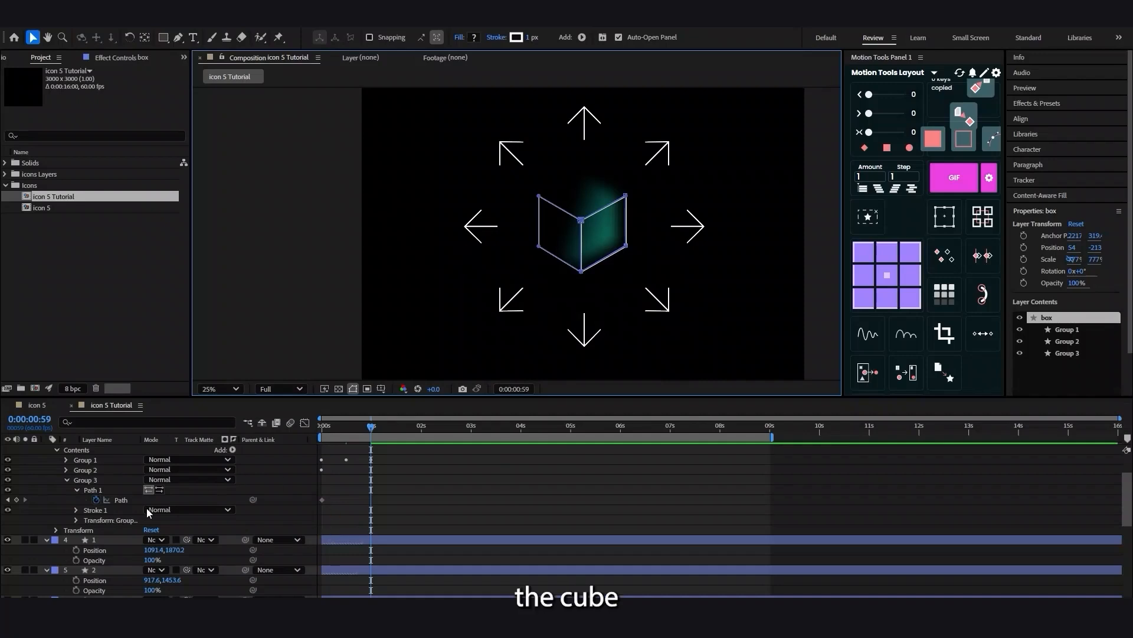
# Show only the box layer's keyframed properties and add keyframes to its second and third Path properties at 0:00:00:59.
pyautogui.scroll(1, 93, 475)
pyautogui.click(114, 469)
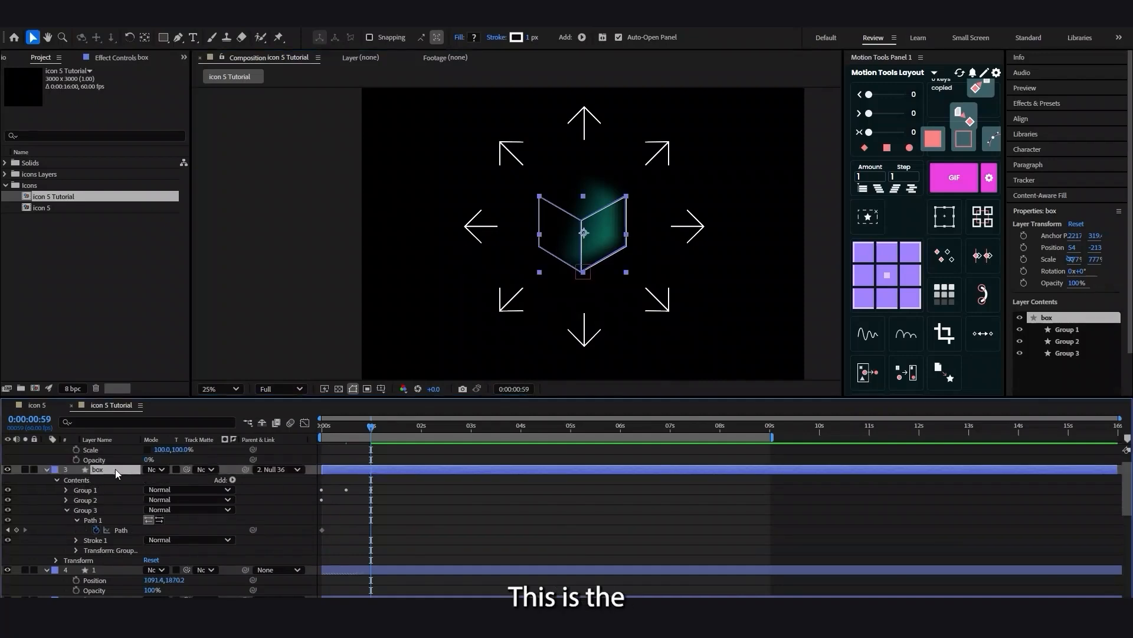
pyautogui.press('u')
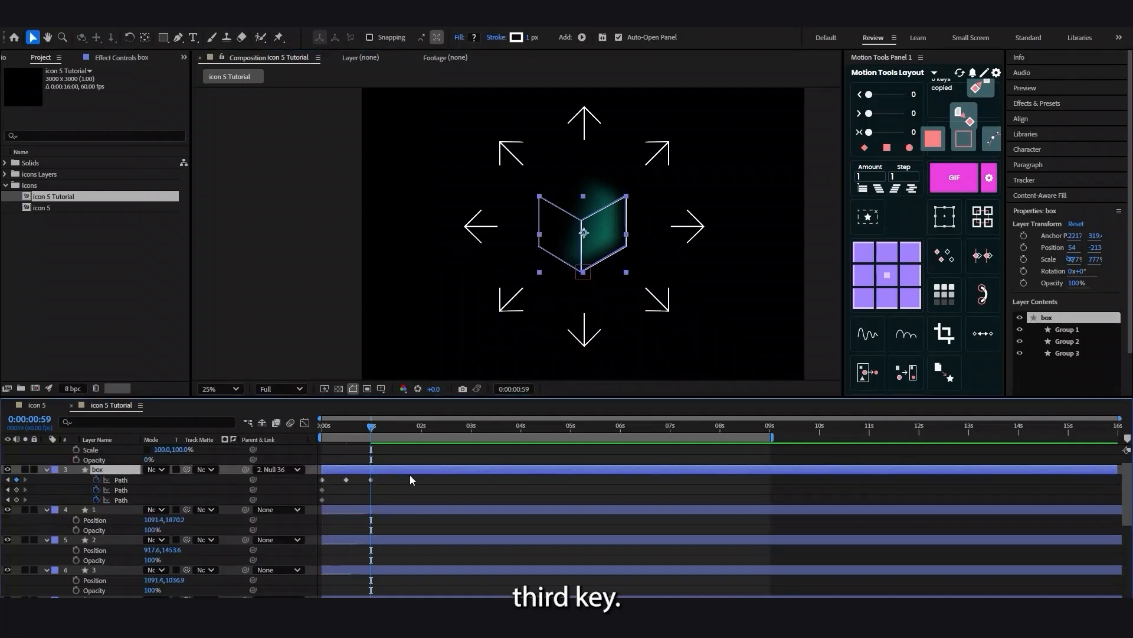
pyautogui.click(16, 490)
pyautogui.click(17, 499)
pyautogui.click(97, 500)
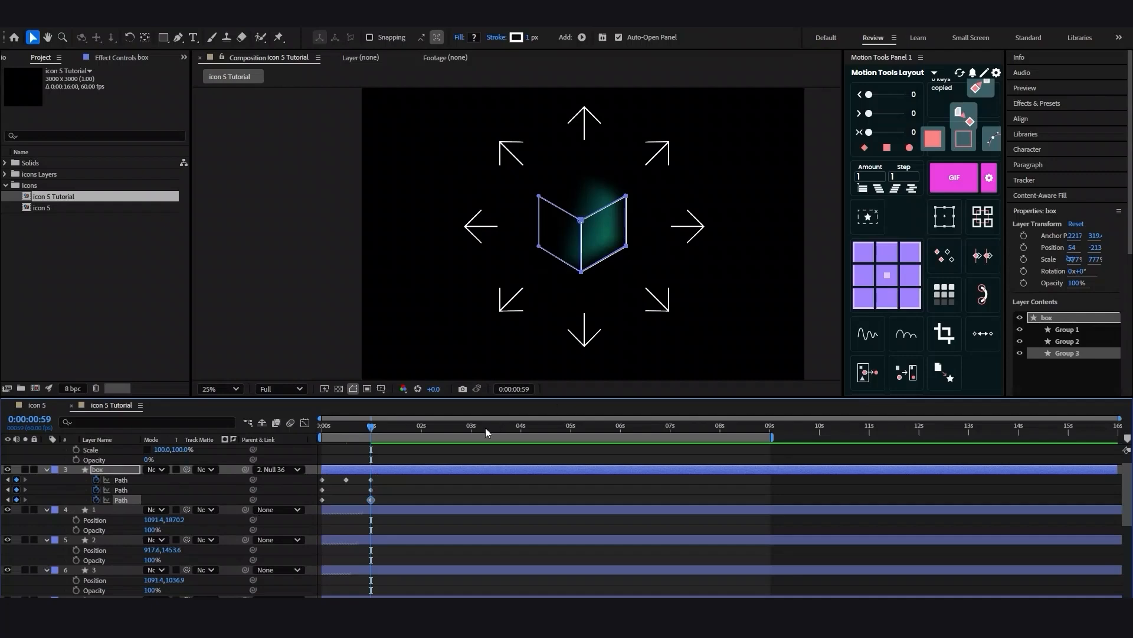
# At 0:00:01:30, swing the cube's left face outward by moving its two outer points slightly left and down.
pyautogui.moveTo(377, 426); pyautogui.dragTo(400, 428)
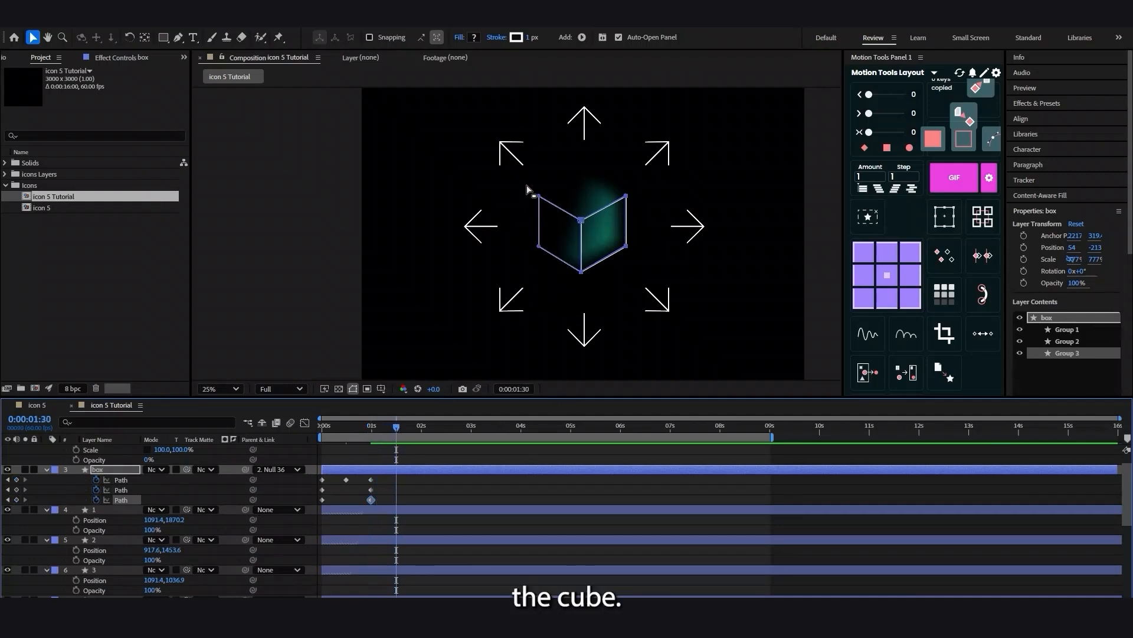
pyautogui.moveTo(524, 186); pyautogui.dragTo(563, 274)
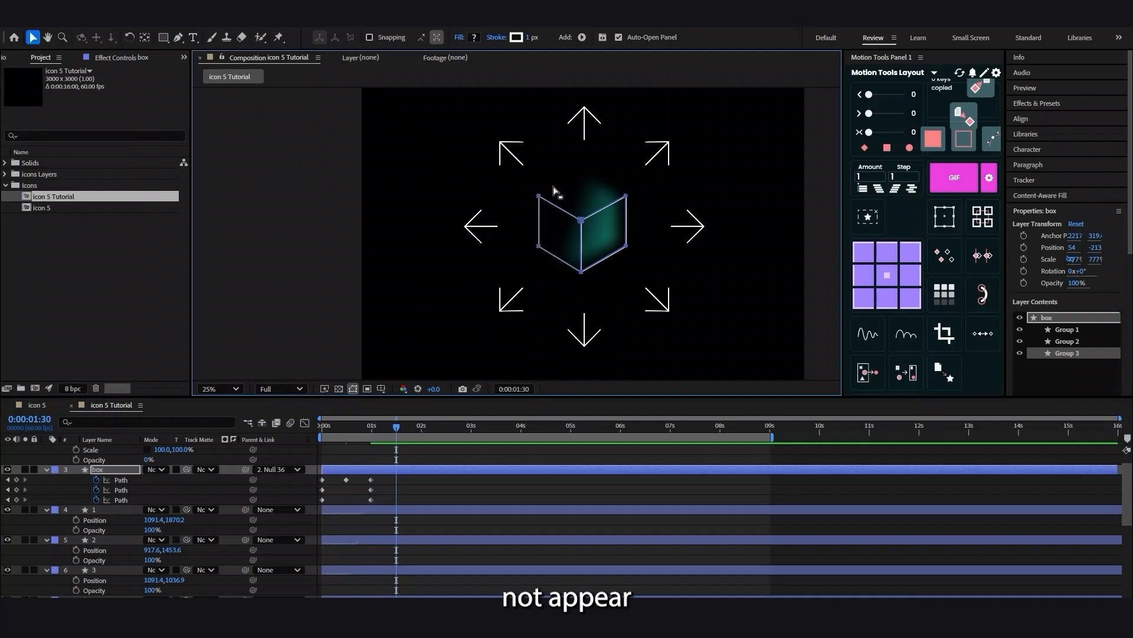
pyautogui.moveTo(540, 197); pyautogui.dragTo(532, 208)
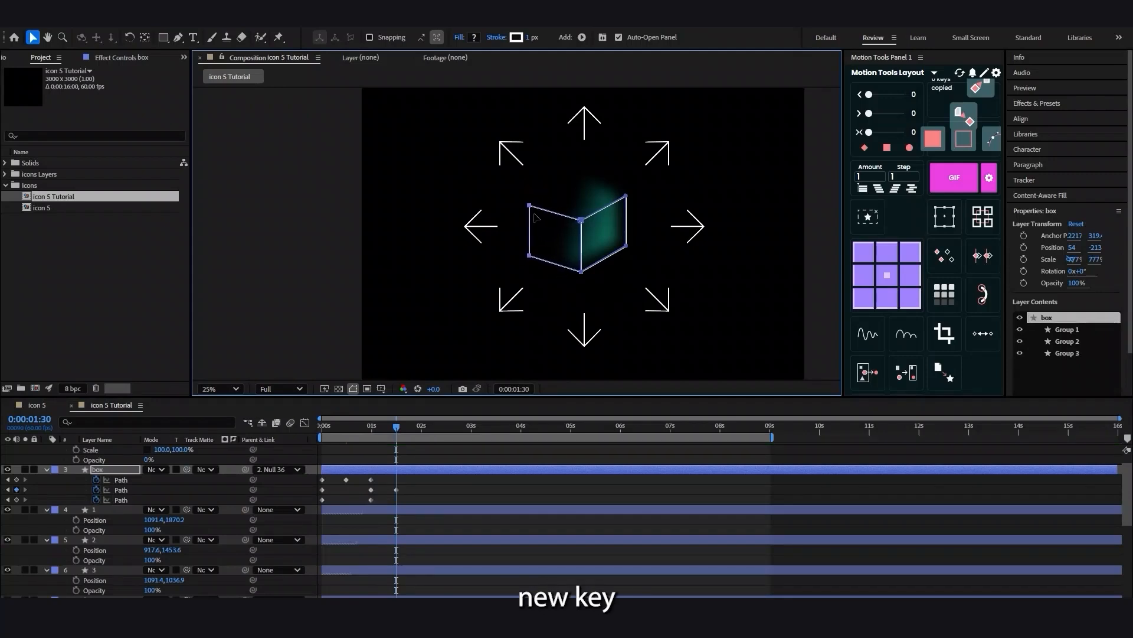
# At 0:00:02:00, fold the left face over the right face by moving its outer points onto the right face's outer corners.
pyautogui.moveTo(405, 424); pyautogui.dragTo(422, 428)
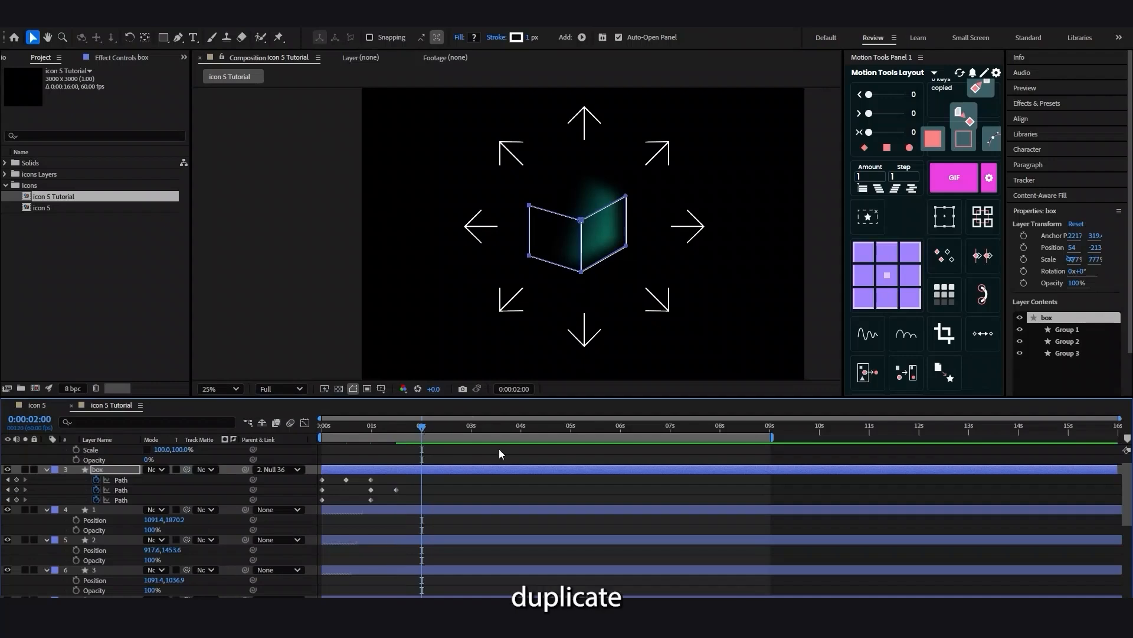
pyautogui.moveTo(511, 188); pyautogui.dragTo(549, 286)
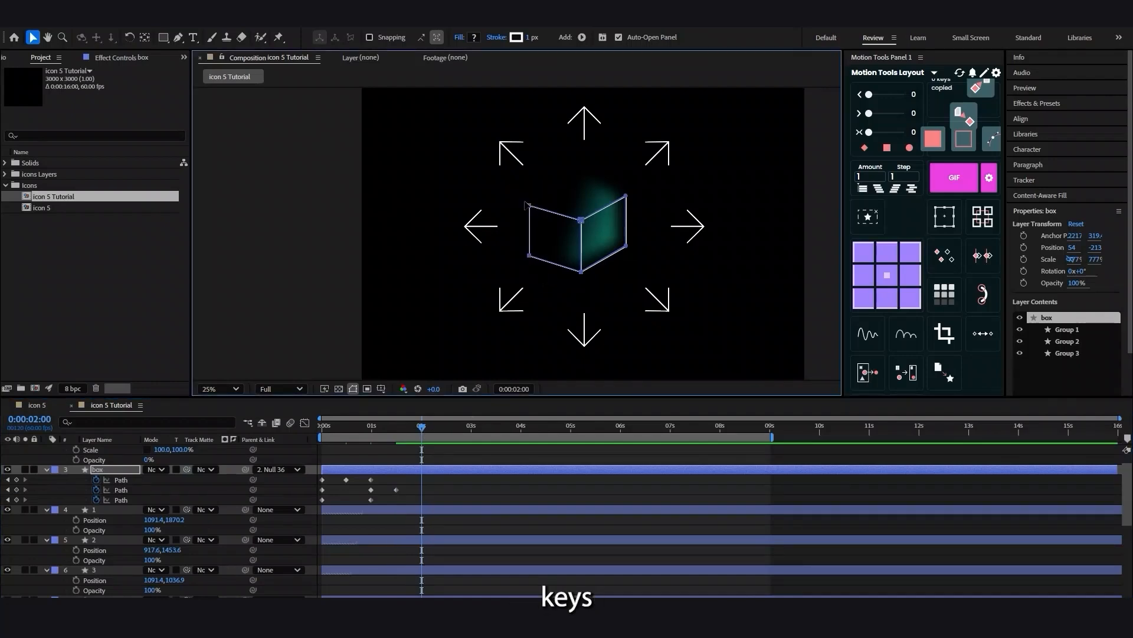
pyautogui.moveTo(530, 205); pyautogui.dragTo(627, 198)
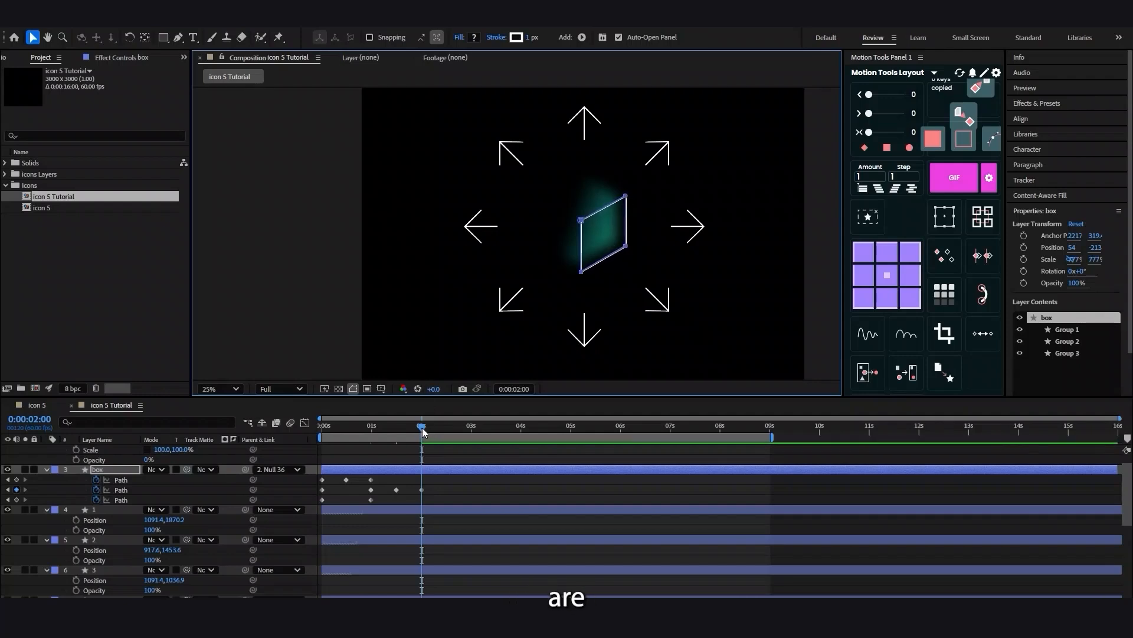
# Refine the open lid at 0:00:00:29 by moving its outer points slightly down and left, previewing the unfolding from the start.
pyautogui.moveTo(423, 427); pyautogui.dragTo(306, 430)
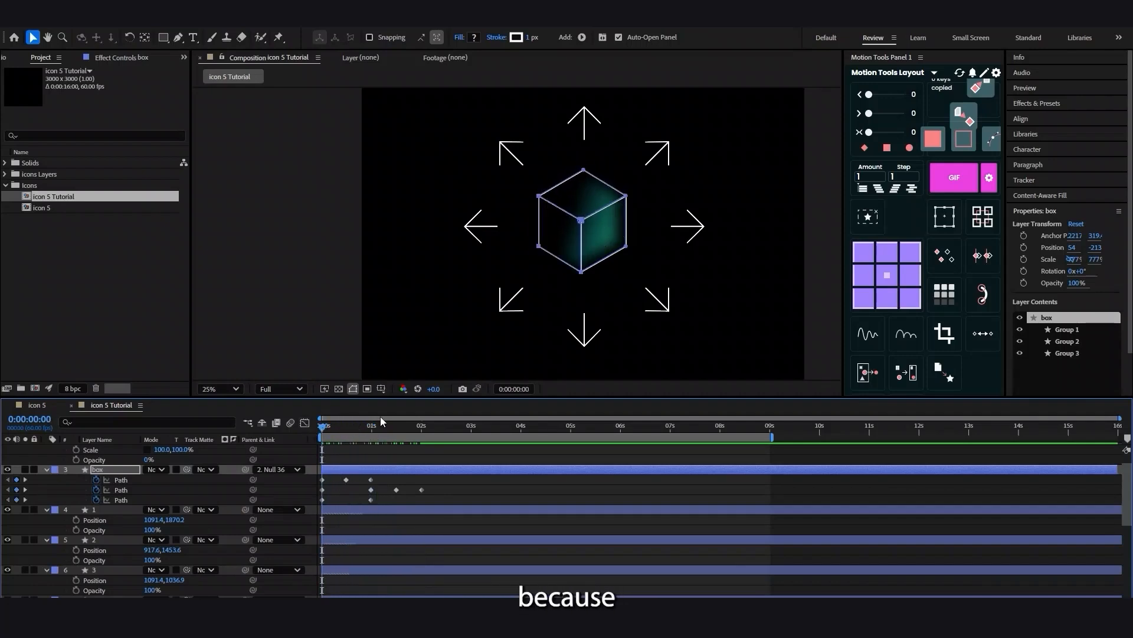
pyautogui.press('space')
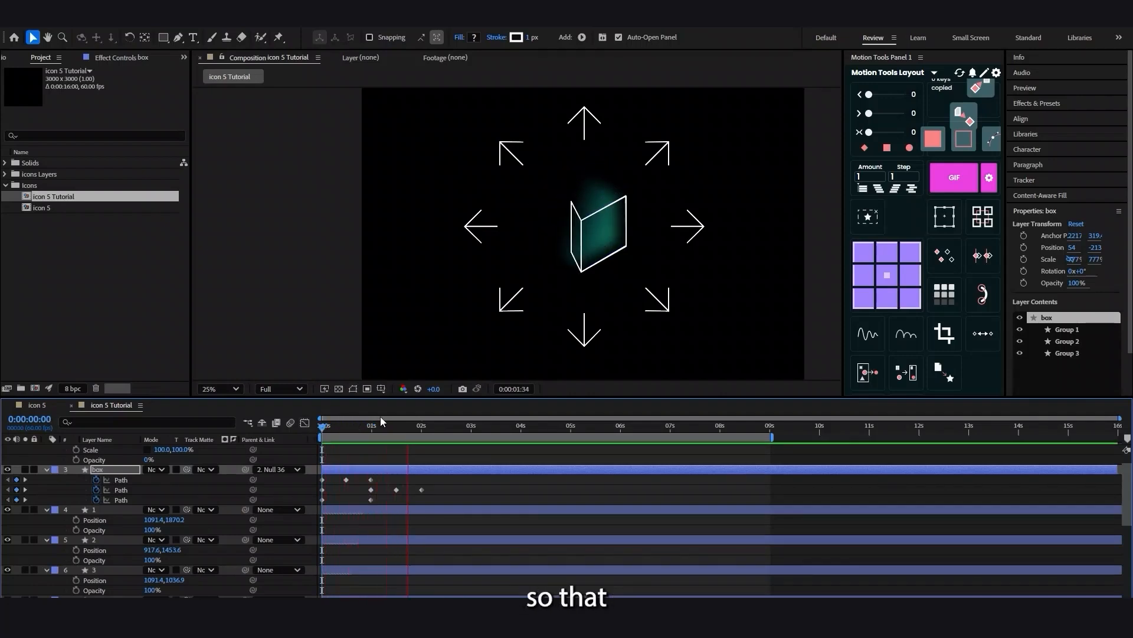
pyautogui.moveTo(330, 426)
pyautogui.mouseDown()
pyautogui.moveTo(429, 422)
pyautogui.moveTo(315, 424)
pyautogui.moveTo(348, 415)
pyautogui.mouseUp()
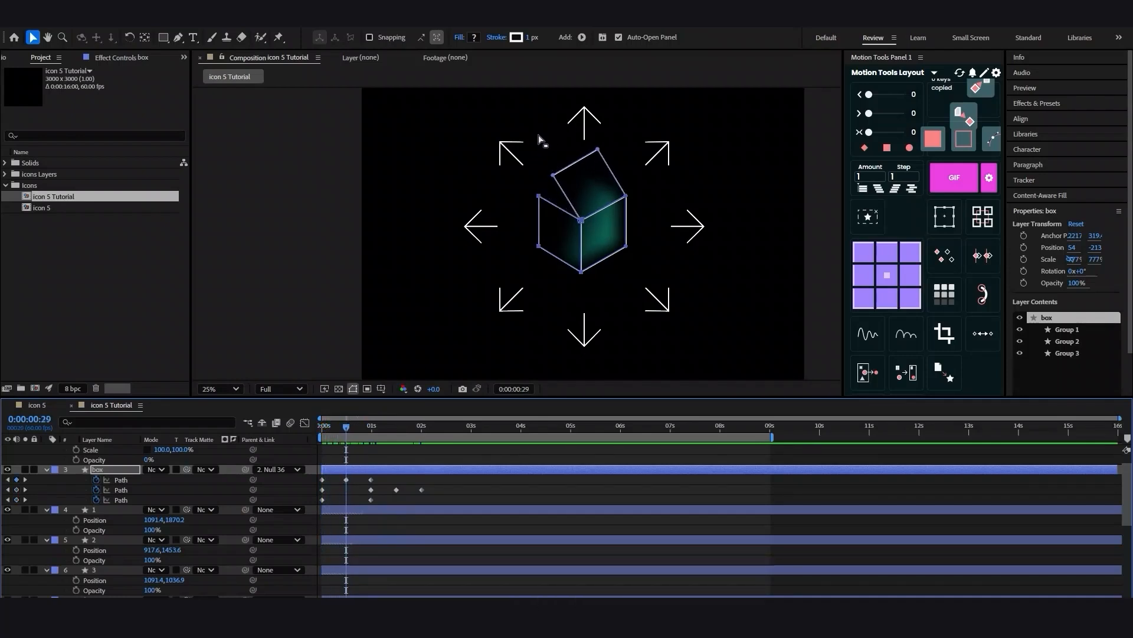
pyautogui.moveTo(539, 139); pyautogui.dragTo(628, 195)
pyautogui.moveTo(553, 177); pyautogui.dragTo(547, 178)
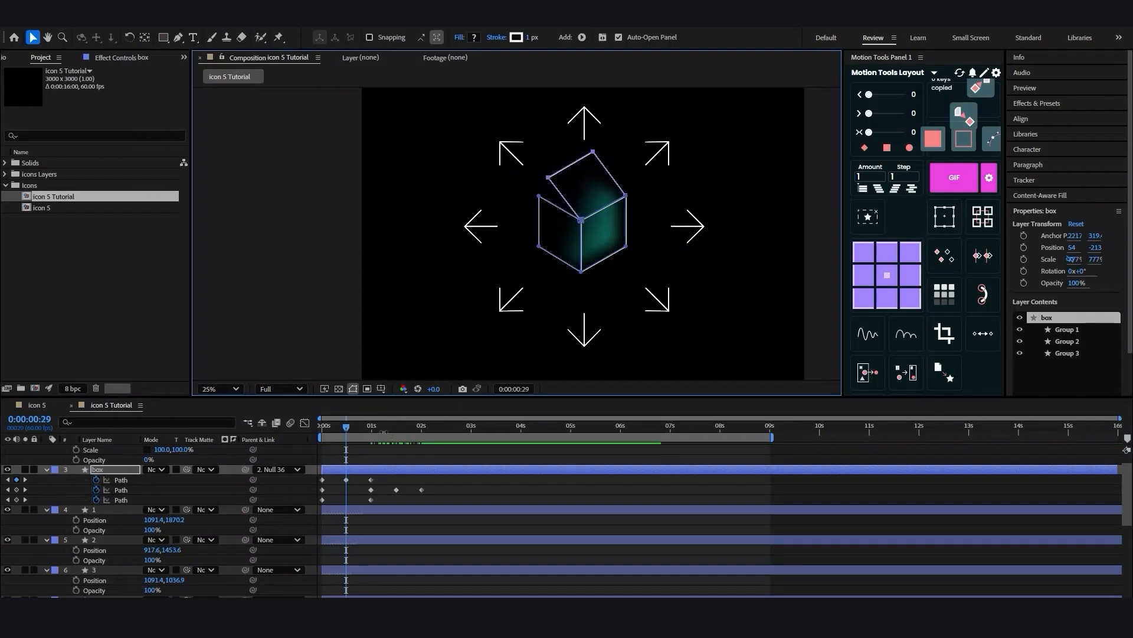
pyautogui.moveTo(342, 425); pyautogui.dragTo(293, 416)
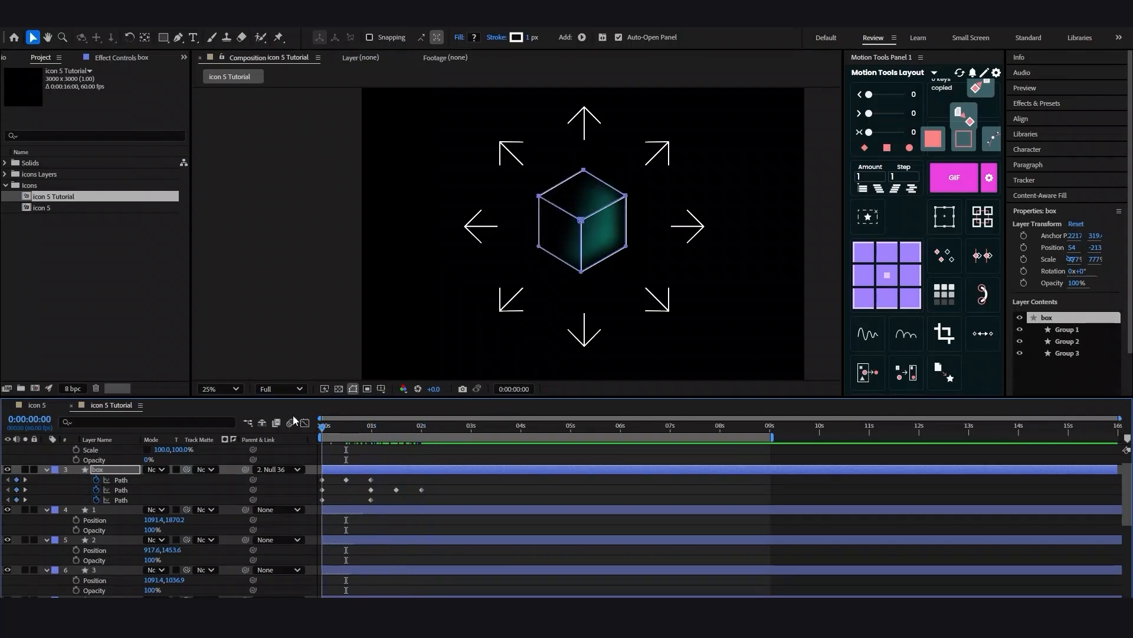
pyautogui.press('space')
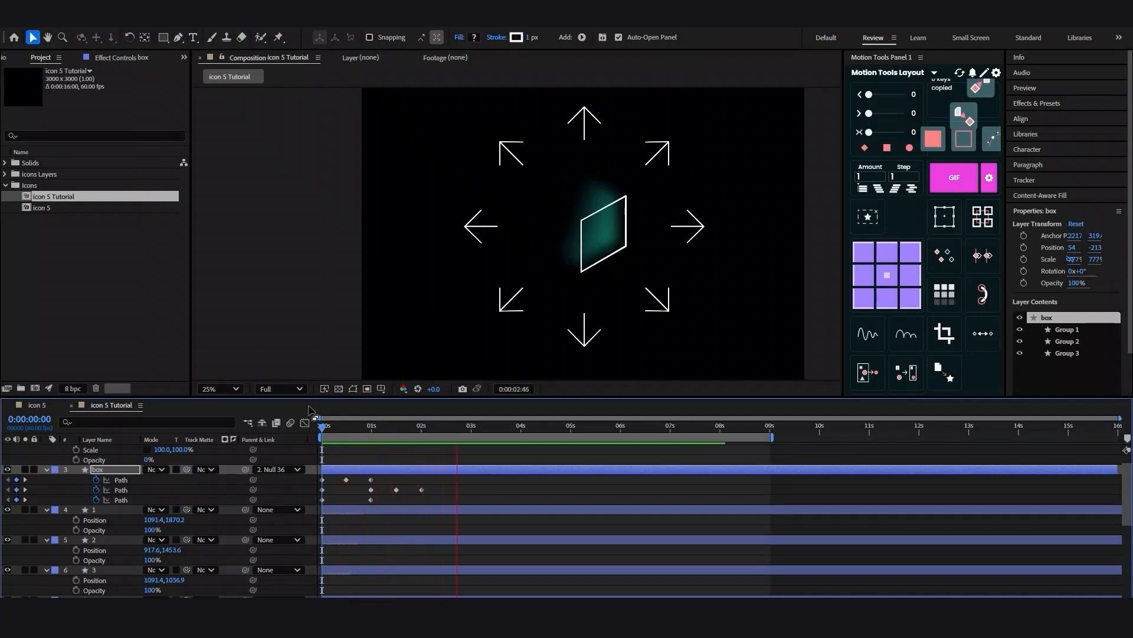
# Add keyframes to the box layer's first and third Path properties at 0:00:02:00.
pyautogui.moveTo(328, 434); pyautogui.dragTo(424, 430)
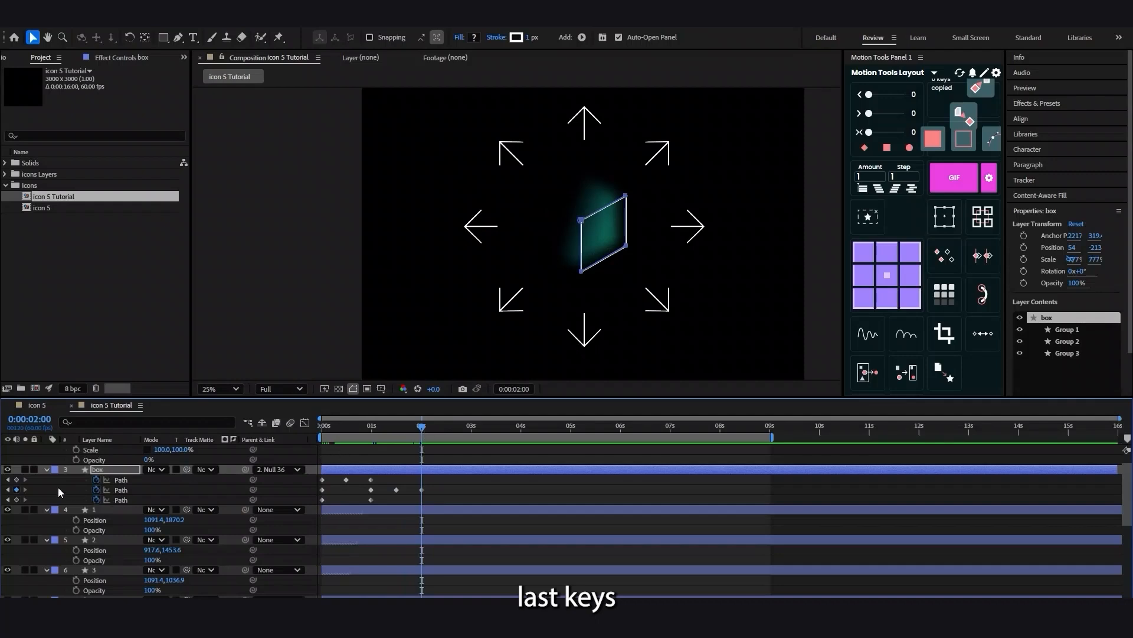
pyautogui.click(16, 479)
pyautogui.click(16, 499)
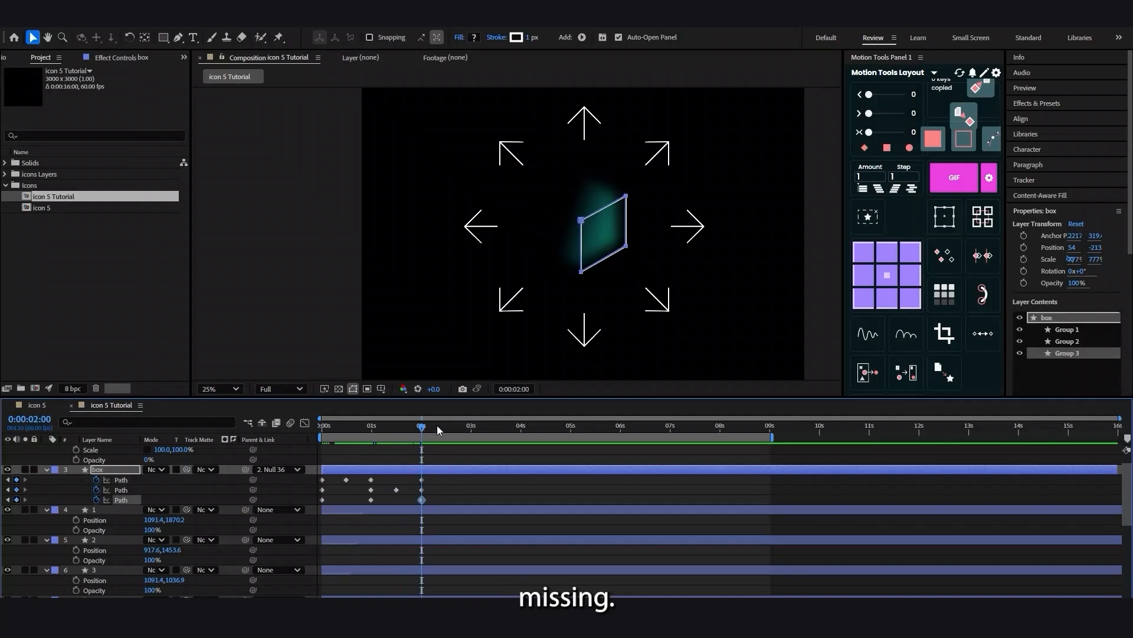
# At 0:00:02:36, move the remaining face's two left points up and slightly left to flatten it into a square.
pyautogui.moveTo(427, 428); pyautogui.dragTo(451, 428)
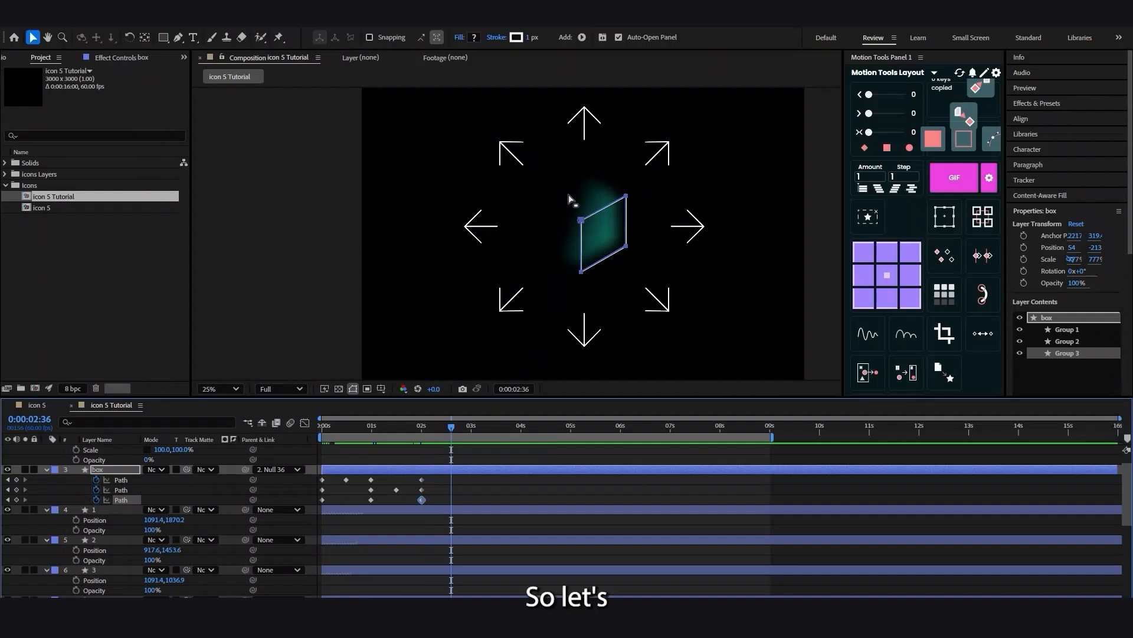
pyautogui.click(581, 220)
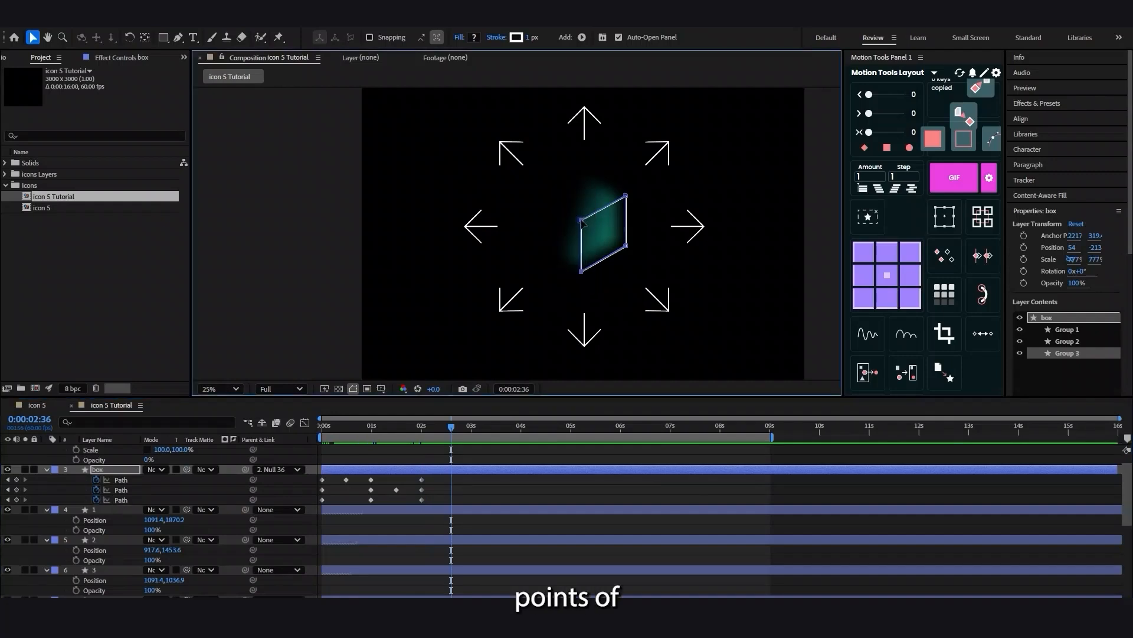
pyautogui.moveTo(581, 219); pyautogui.dragTo(573, 196)
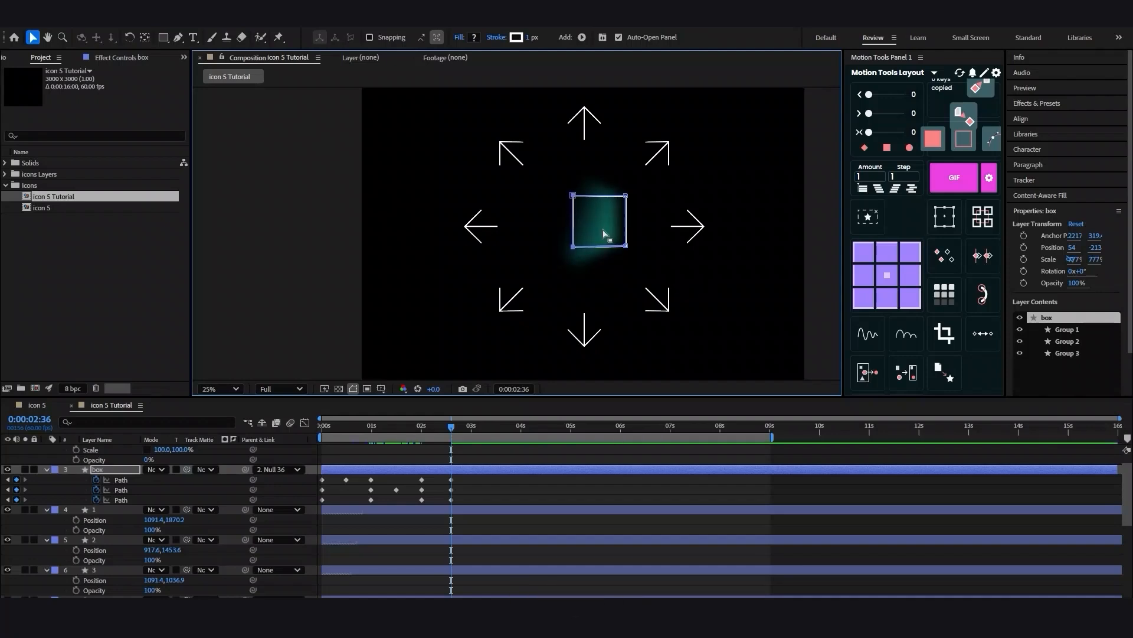
# With the grid shown temporarily, straighten the square's lower-left corner and extend its left edge slightly outward at 0:00:02:36.
pyautogui.hotkey('ctrl', '=')
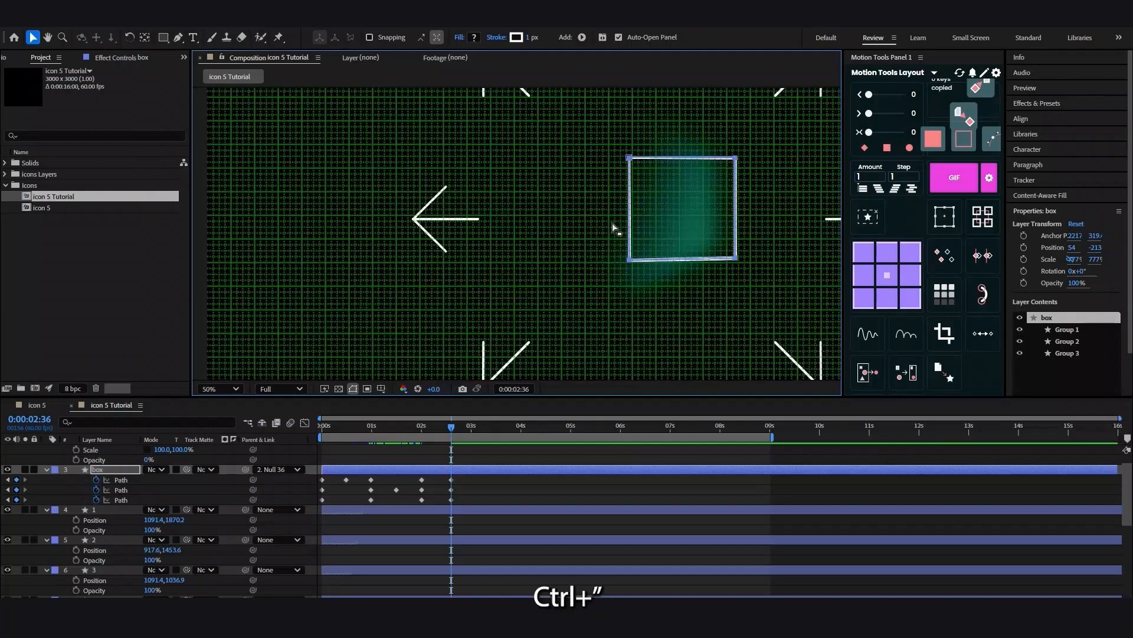
pyautogui.moveTo(699, 241); pyautogui.dragTo(538, 245)
pyautogui.press('.')
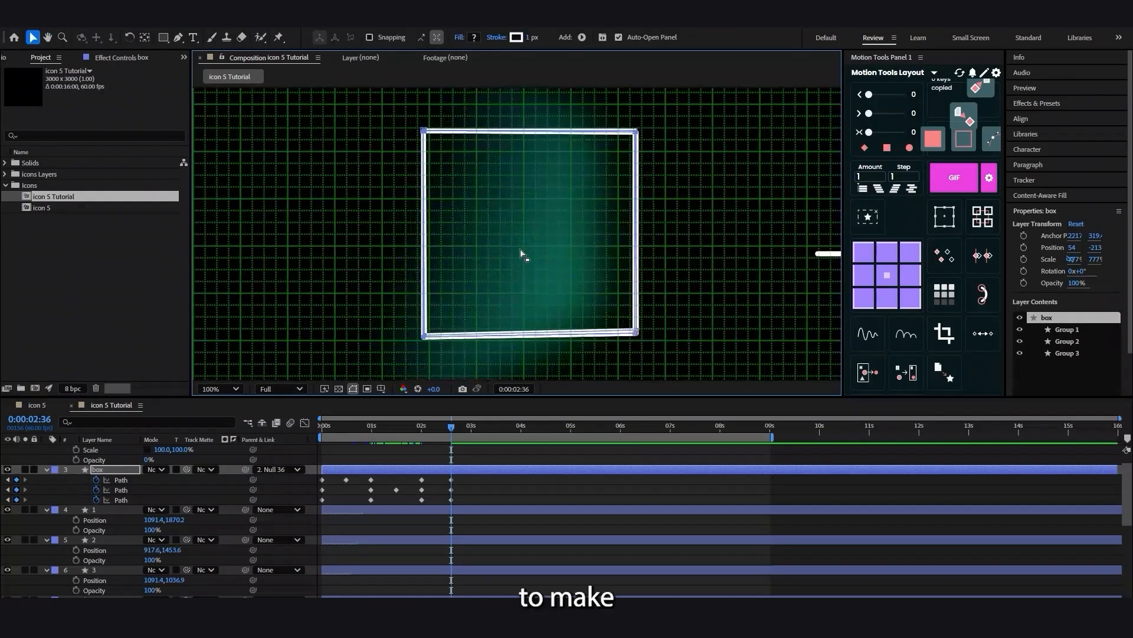
pyautogui.press(',')
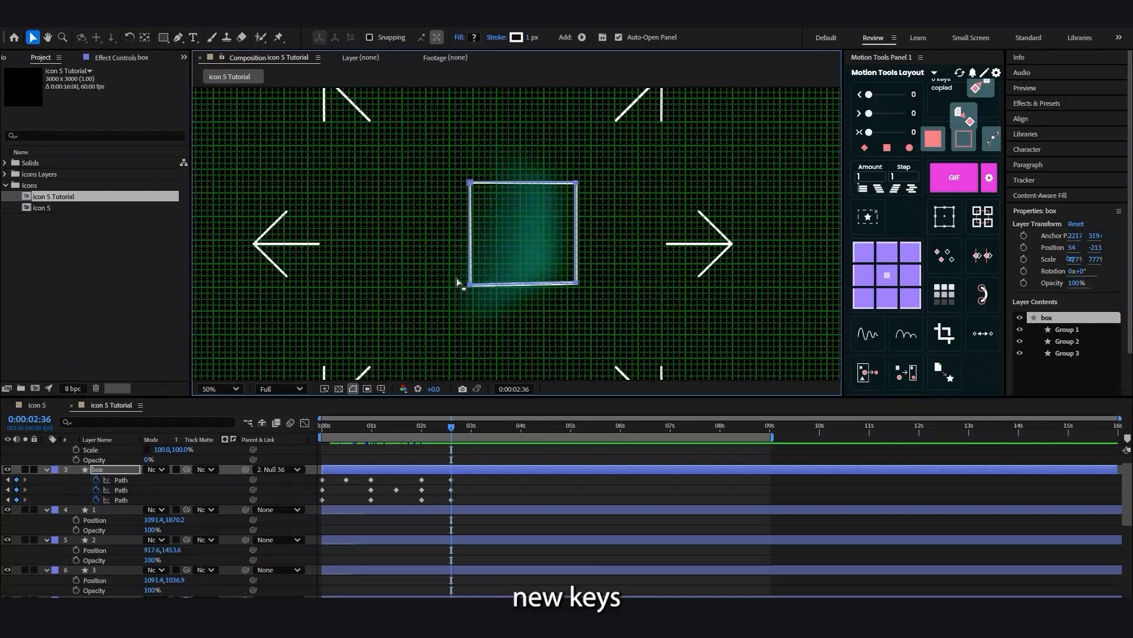
pyautogui.moveTo(455, 277)
pyautogui.mouseDown()
pyautogui.moveTo(477, 298)
pyautogui.moveTo(471, 281)
pyautogui.mouseUp()
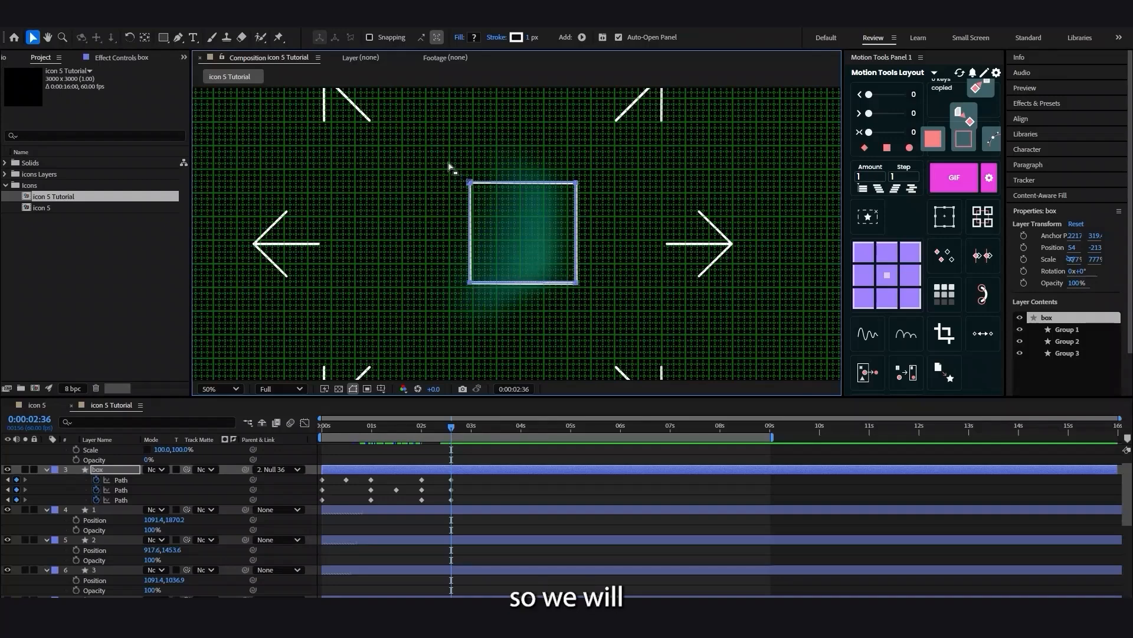
pyautogui.moveTo(450, 167); pyautogui.dragTo(483, 287)
pyautogui.moveTo(470, 184); pyautogui.dragTo(465, 183)
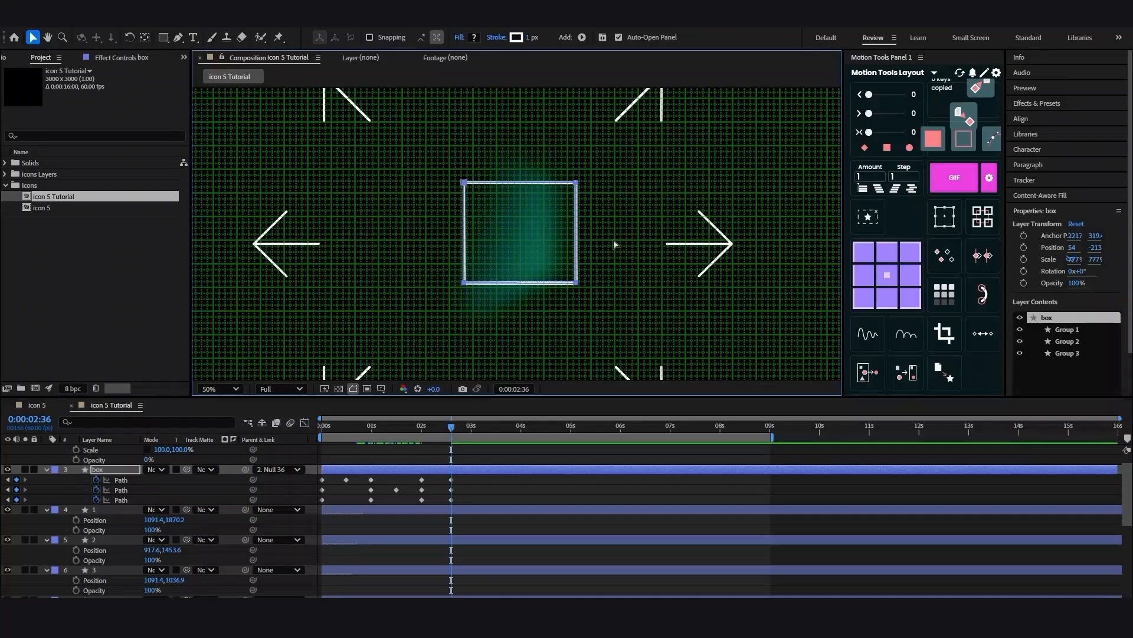
pyautogui.hotkey('ctrl', "'")
pyautogui.press(',')
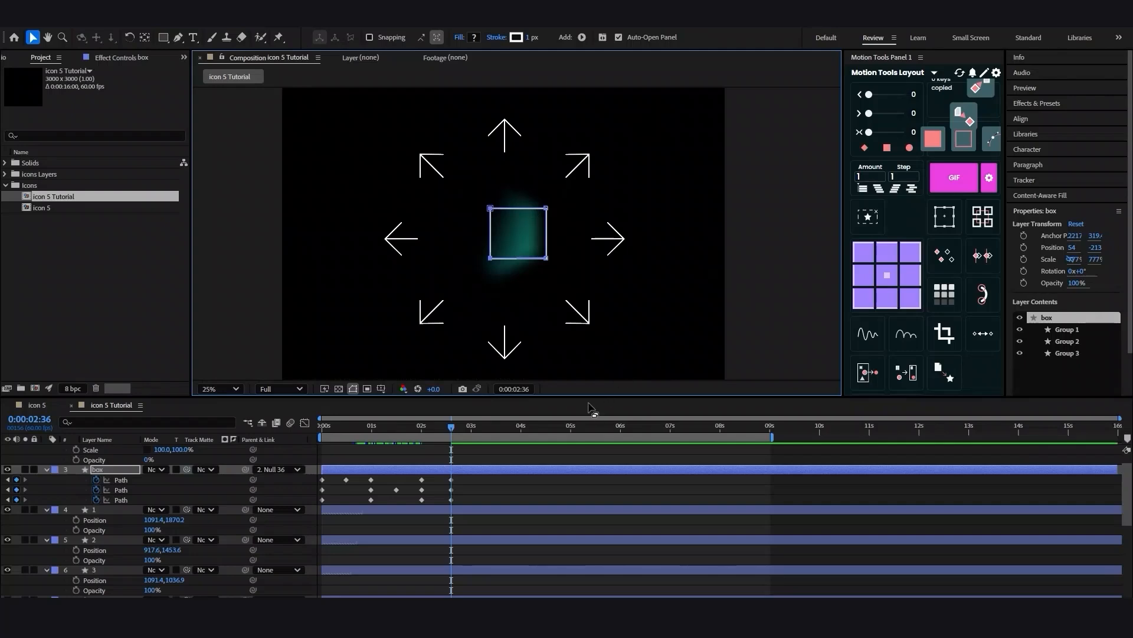
# At 0:00:02:35, select all of the square's points and move the whole square left.
pyautogui.press(',')
pyautogui.moveTo(456, 424)
pyautogui.mouseDown()
pyautogui.moveTo(410, 425)
pyautogui.moveTo(447, 419)
pyautogui.mouseUp()
pyautogui.press('.')
pyautogui.press('.')
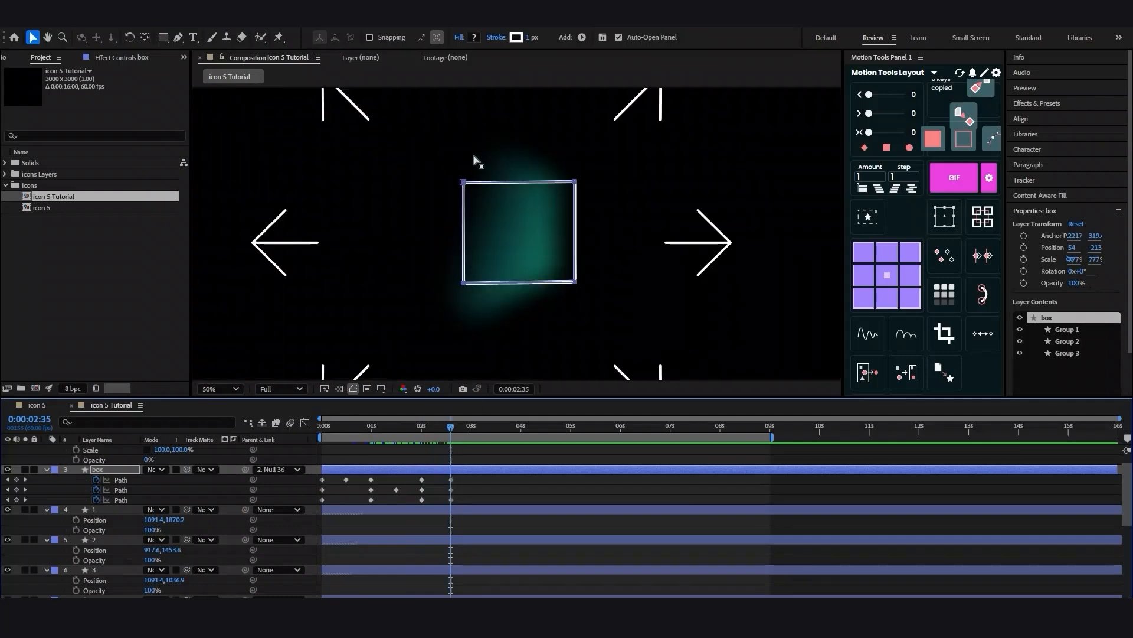
pyautogui.moveTo(439, 158); pyautogui.dragTo(616, 323)
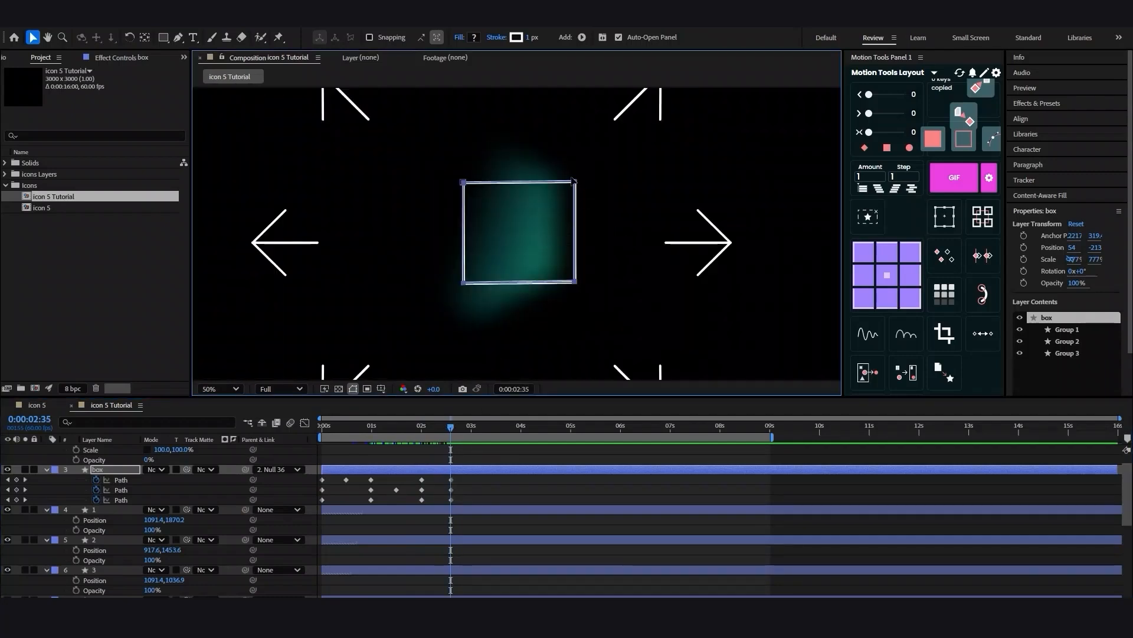
pyautogui.moveTo(573, 181); pyautogui.dragTo(552, 182)
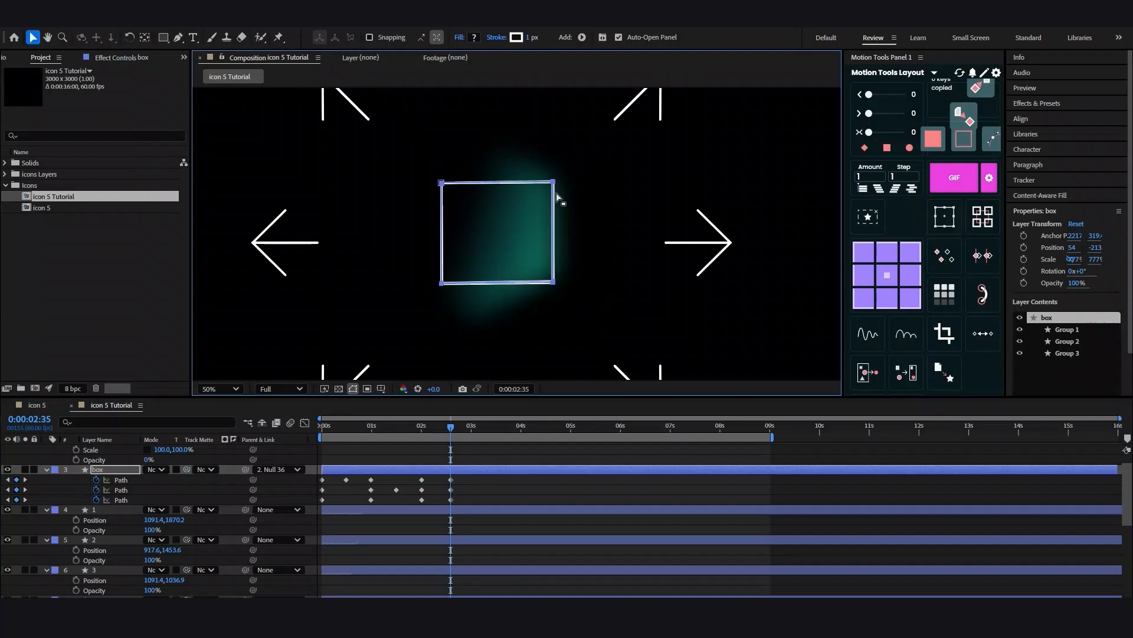
# Display the title/action-safe guides and move the square down and left to centre it on the composition's centre mark.
pyautogui.press(',')
pyautogui.press("'")
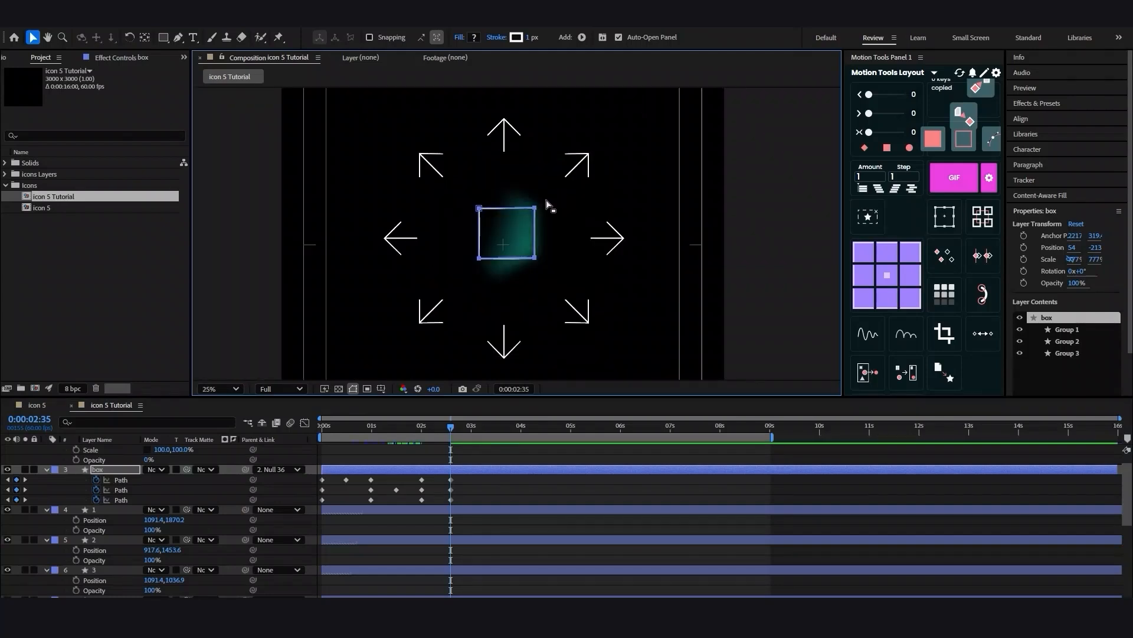
pyautogui.moveTo(536, 207); pyautogui.dragTo(531, 218)
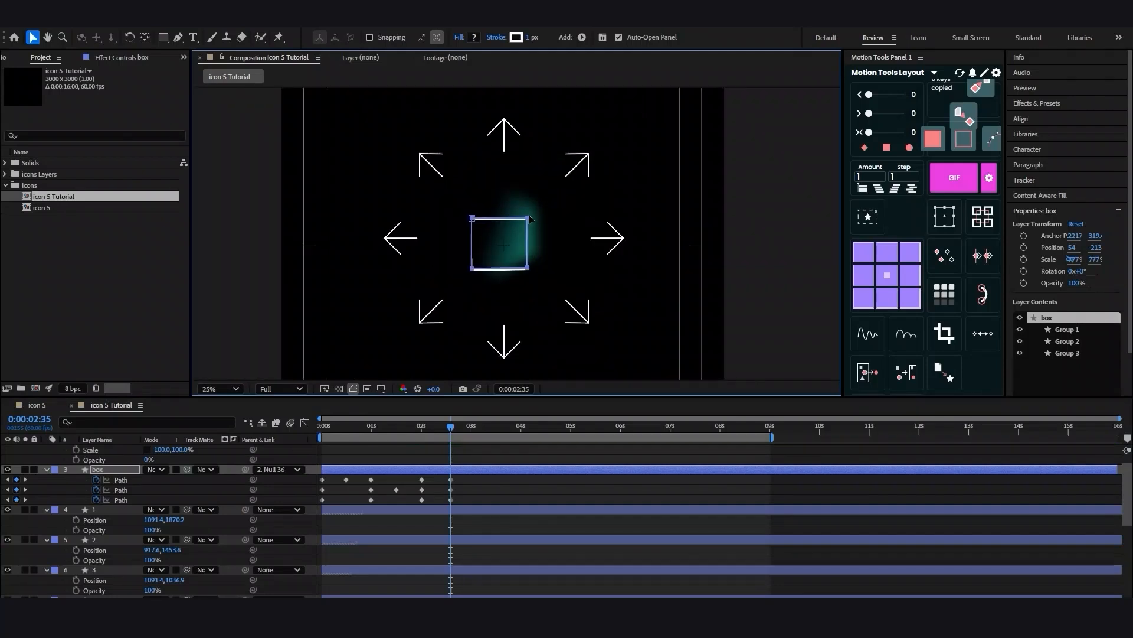
pyautogui.press('Down')
pyautogui.press('Right')
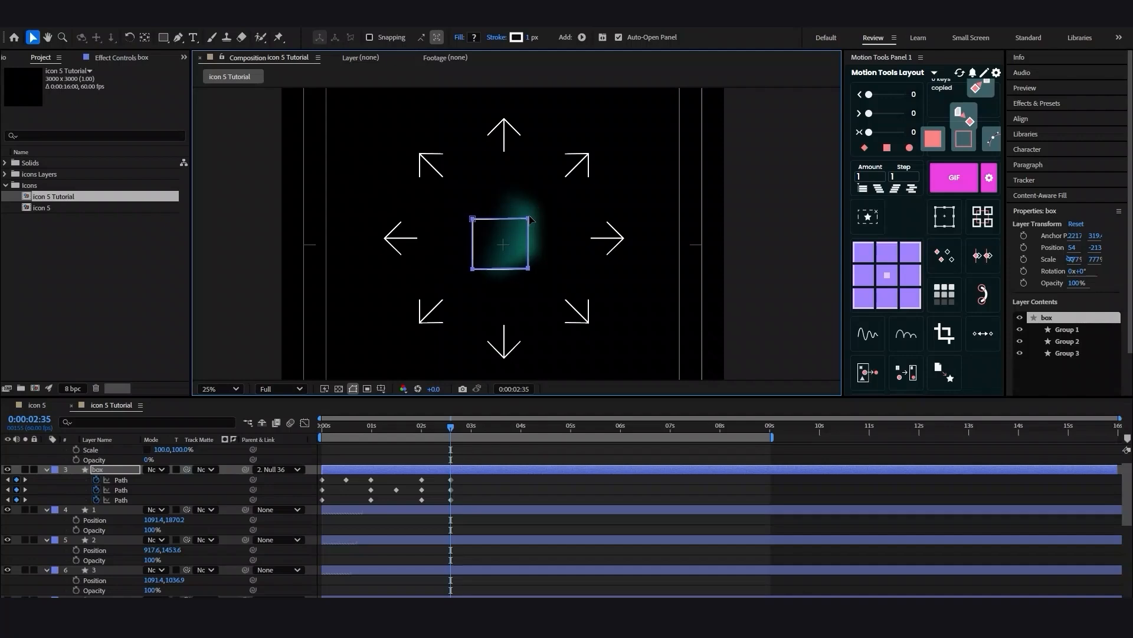
pyautogui.press('Right')
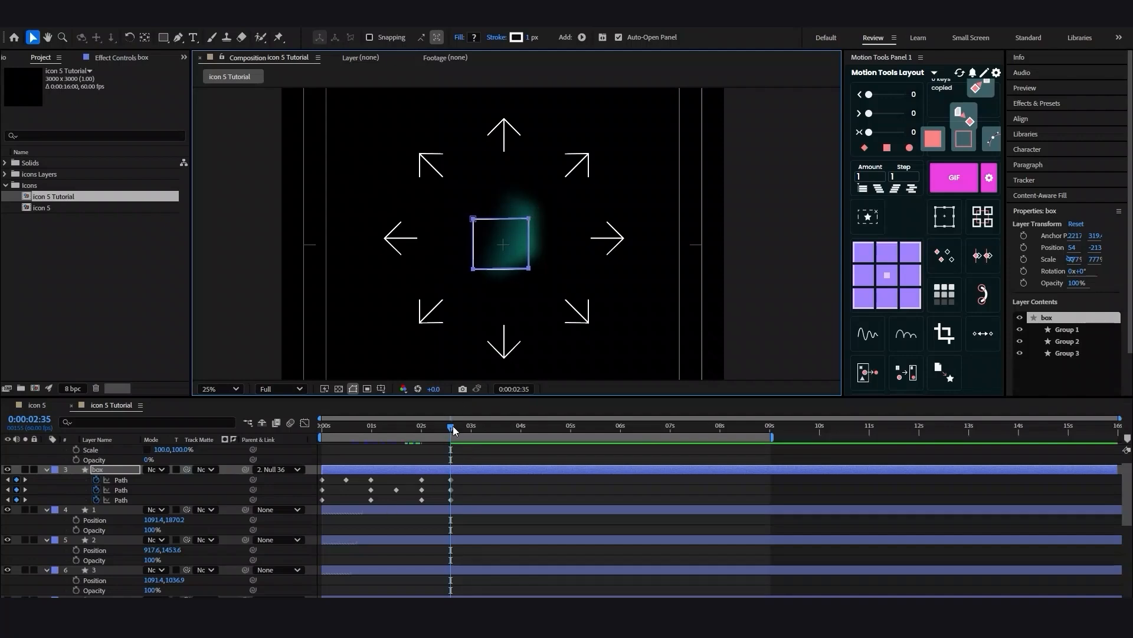
# Preview the animation from the start, then delete the box layer's three extra Path keyframes at 0:00:02:36.
pyautogui.moveTo(455, 429); pyautogui.dragTo(324, 424)
pyautogui.press(',')
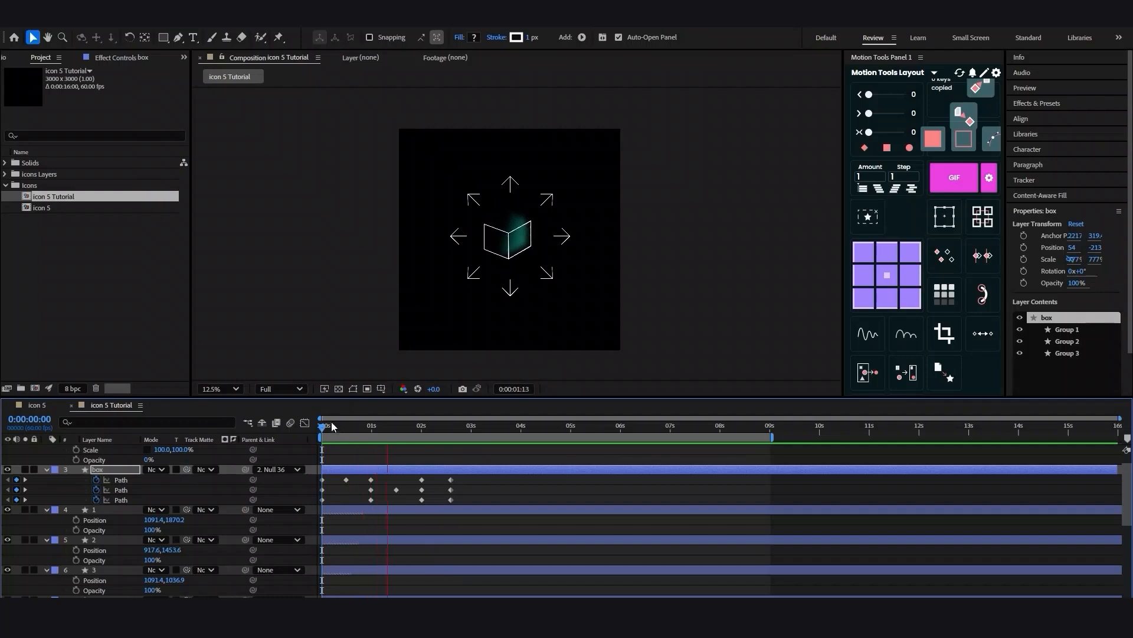
pyautogui.moveTo(332, 426); pyautogui.dragTo(435, 427)
pyautogui.moveTo(462, 430); pyautogui.dragTo(455, 430)
pyautogui.press('=')
pyautogui.press('=')
pyautogui.press('=')
pyautogui.press('=')
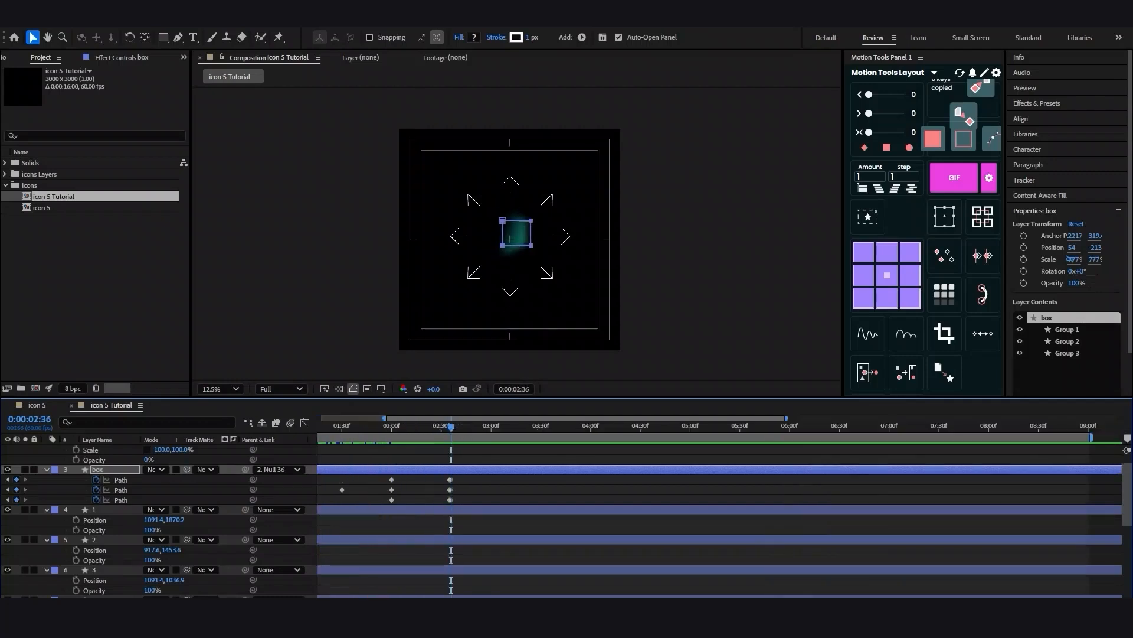
pyautogui.moveTo(472, 503); pyautogui.dragTo(450, 476)
pyautogui.press('Delete')
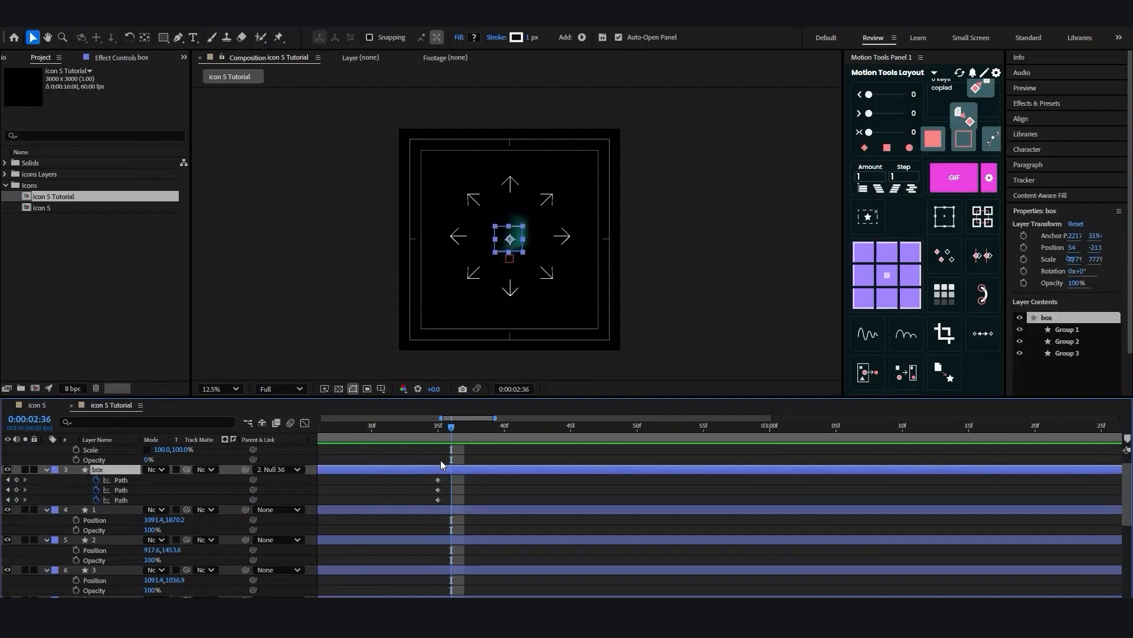
# Play the cube-to-square animation from the start to check it.
pyautogui.moveTo(445, 429); pyautogui.dragTo(385, 429)
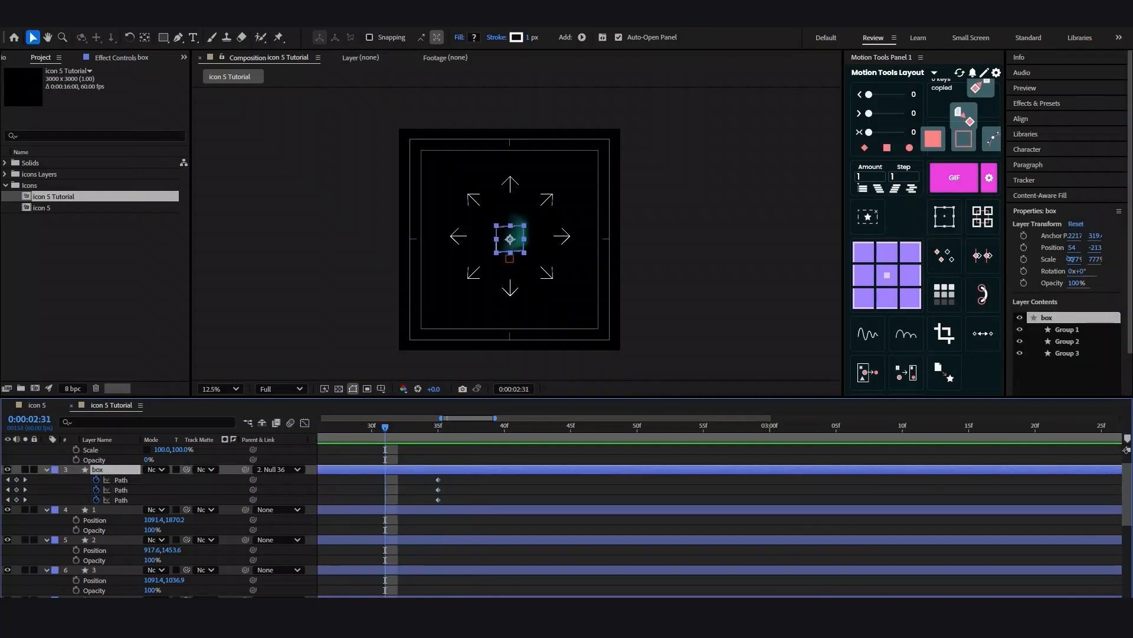
pyautogui.press('-')
pyautogui.press('-')
pyautogui.press('-')
pyautogui.moveTo(568, 427); pyautogui.dragTo(308, 413)
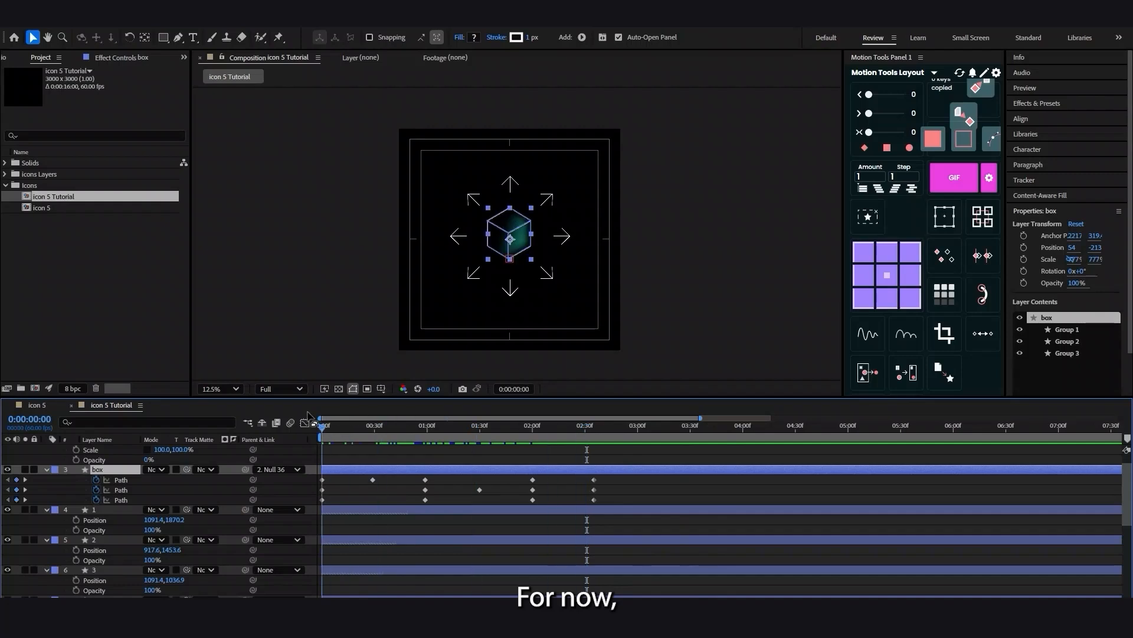
pyautogui.press('space')
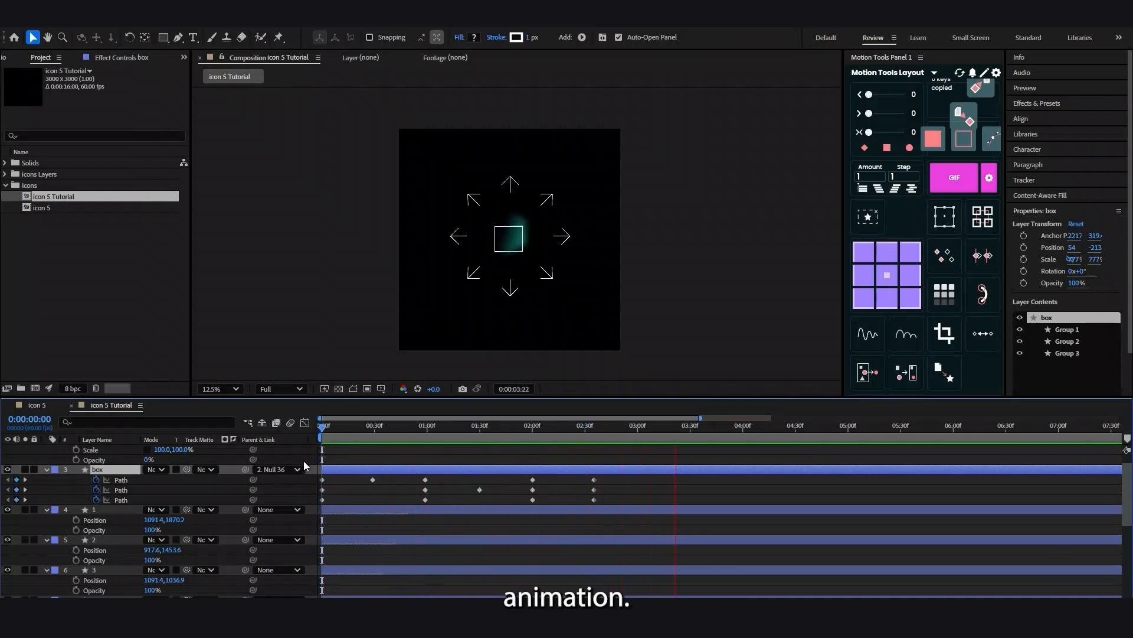
# Apply Time-Reverse Keyframes to all Path keyframes of the box layer and preview the reversed animation from the start.
pyautogui.moveTo(325, 426); pyautogui.dragTo(596, 456)
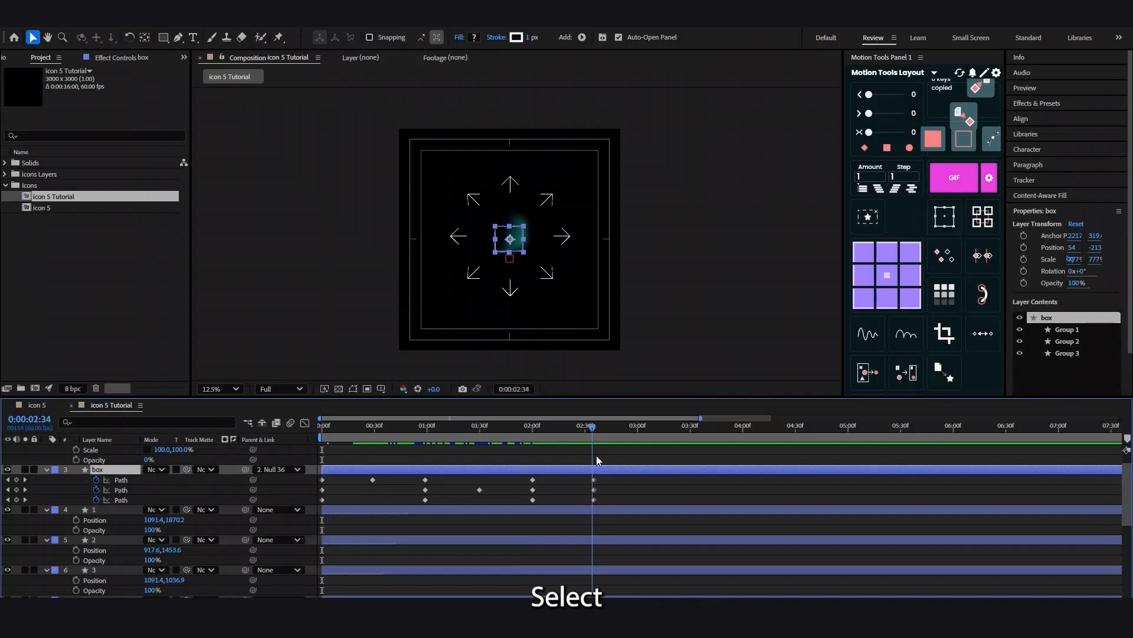
pyautogui.moveTo(610, 503); pyautogui.dragTo(305, 461)
pyautogui.rightClick(373, 479)
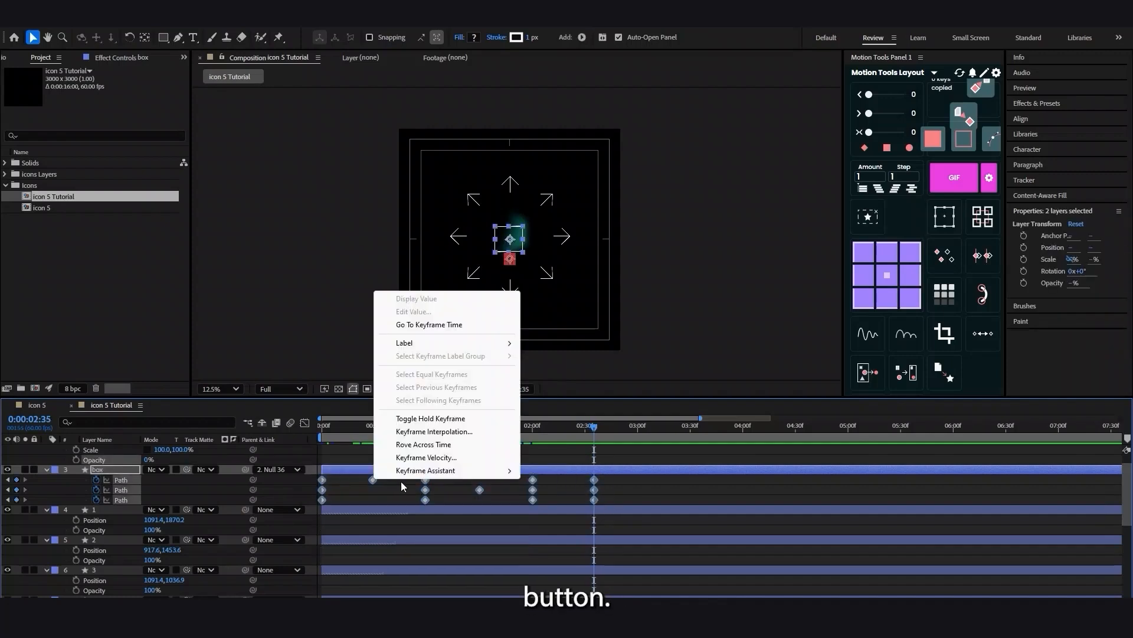
pyautogui.moveTo(460, 473)
pyautogui.click(564, 588)
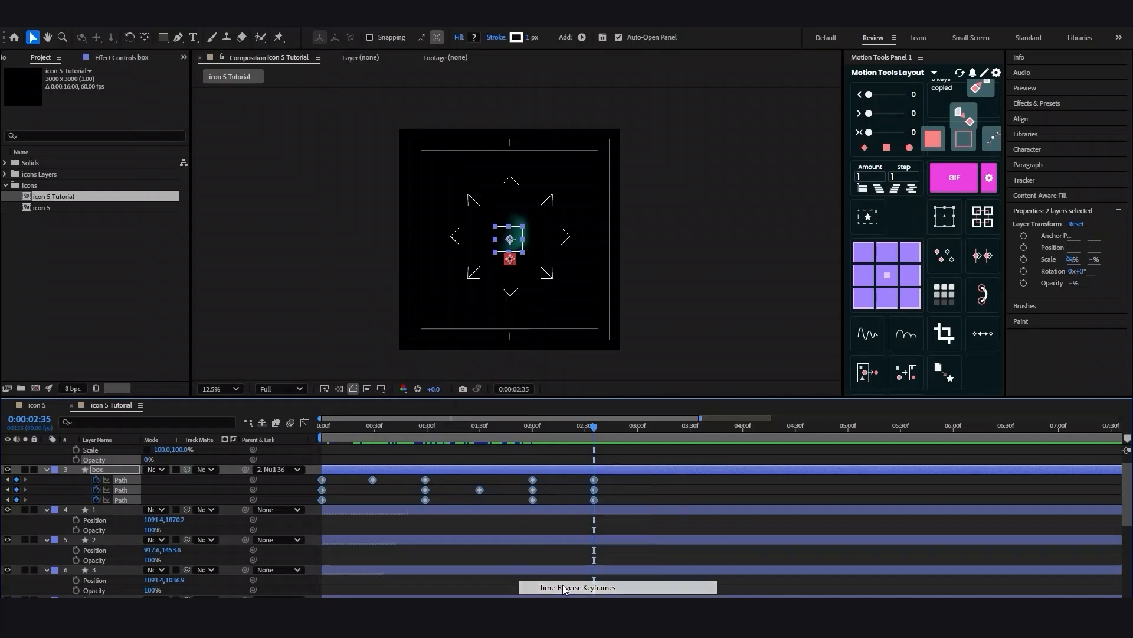
pyautogui.moveTo(568, 424); pyautogui.dragTo(273, 389)
pyautogui.click(401, 481)
pyautogui.press('space')
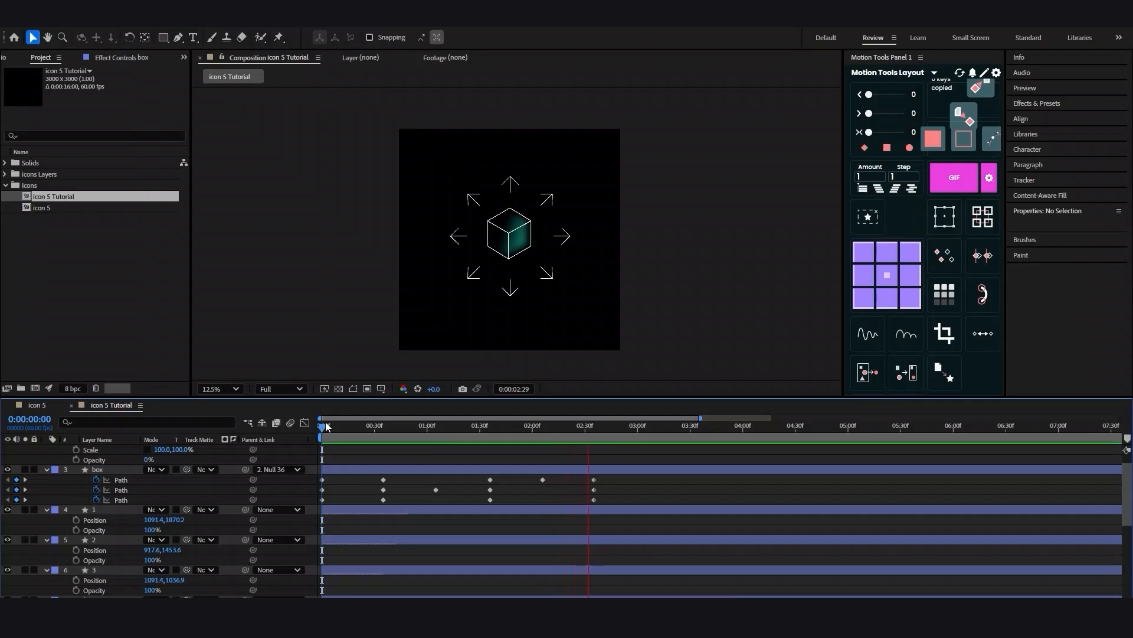
# Move the box's Path keyframes closer together so the last ones fall just before 0:00:01:00, and preview the faster animation.
pyautogui.press("'")
pyautogui.moveTo(326, 426); pyautogui.dragTo(384, 433)
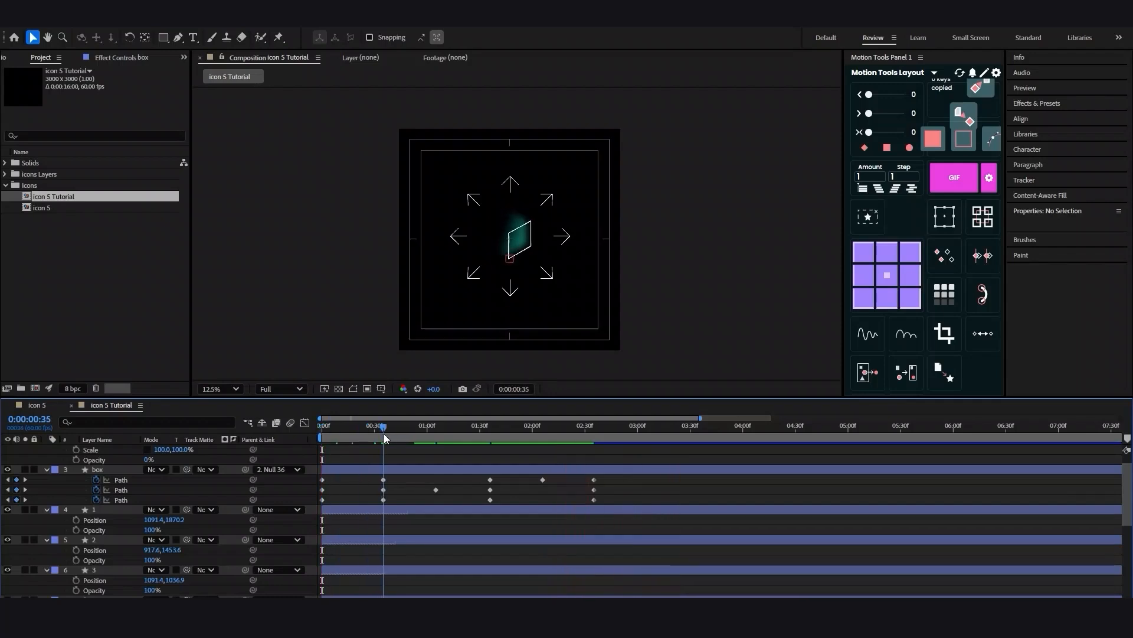
pyautogui.moveTo(601, 500); pyautogui.dragTo(547, 505)
pyautogui.moveTo(389, 489); pyautogui.dragTo(496, 502)
pyautogui.click(426, 478)
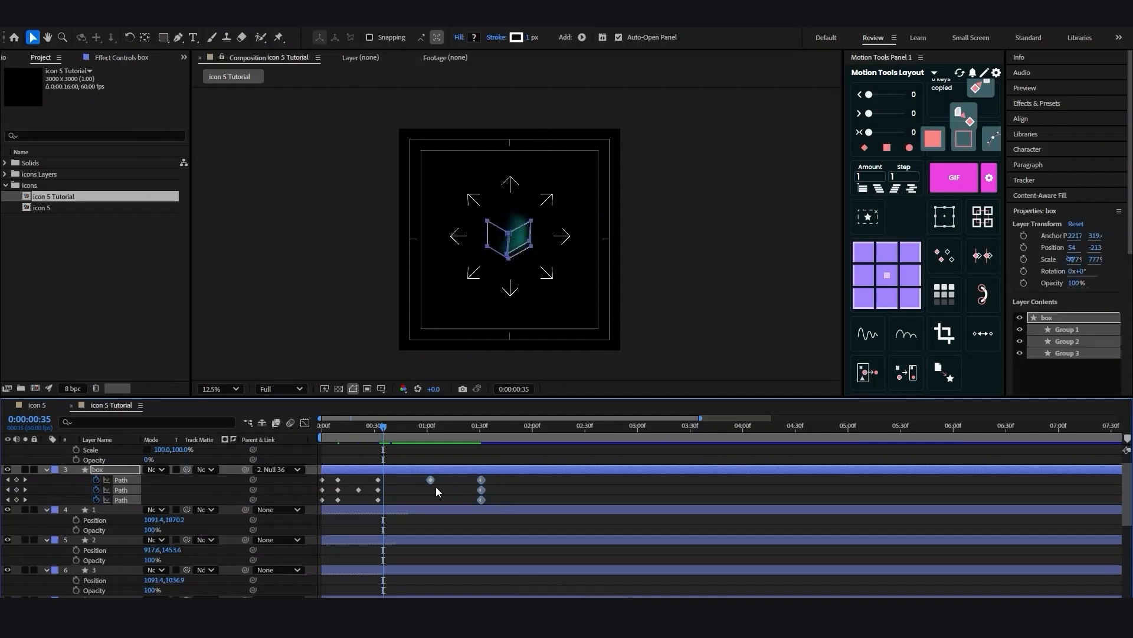
pyautogui.moveTo(429, 480); pyautogui.dragTo(464, 508)
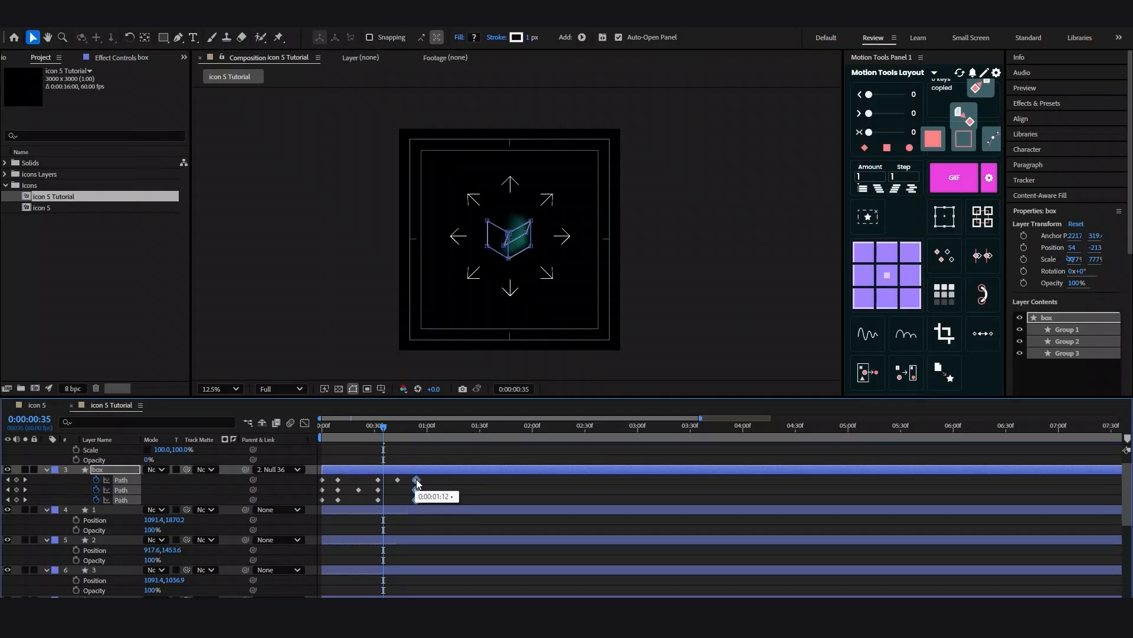
pyautogui.moveTo(383, 426); pyautogui.dragTo(310, 425)
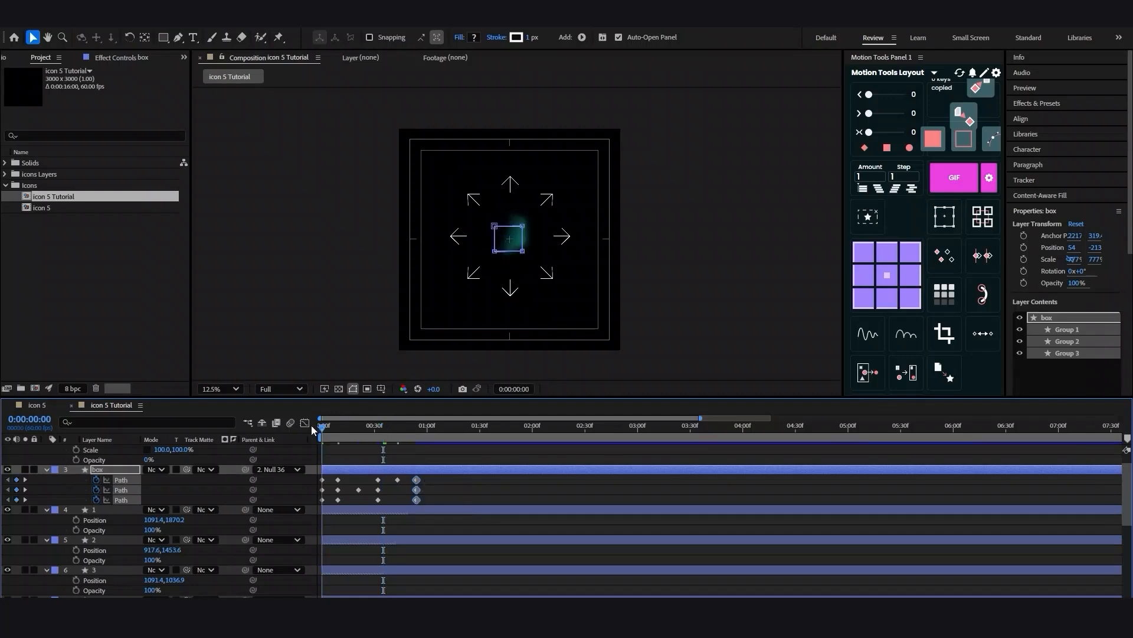
pyautogui.press('space')
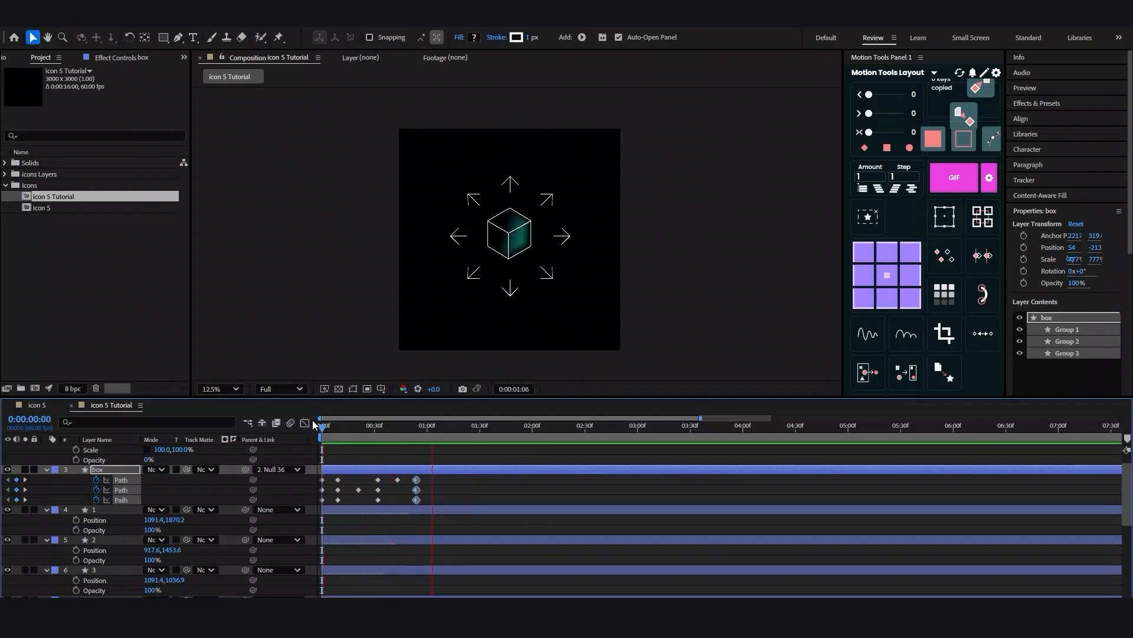
pyautogui.press('space')
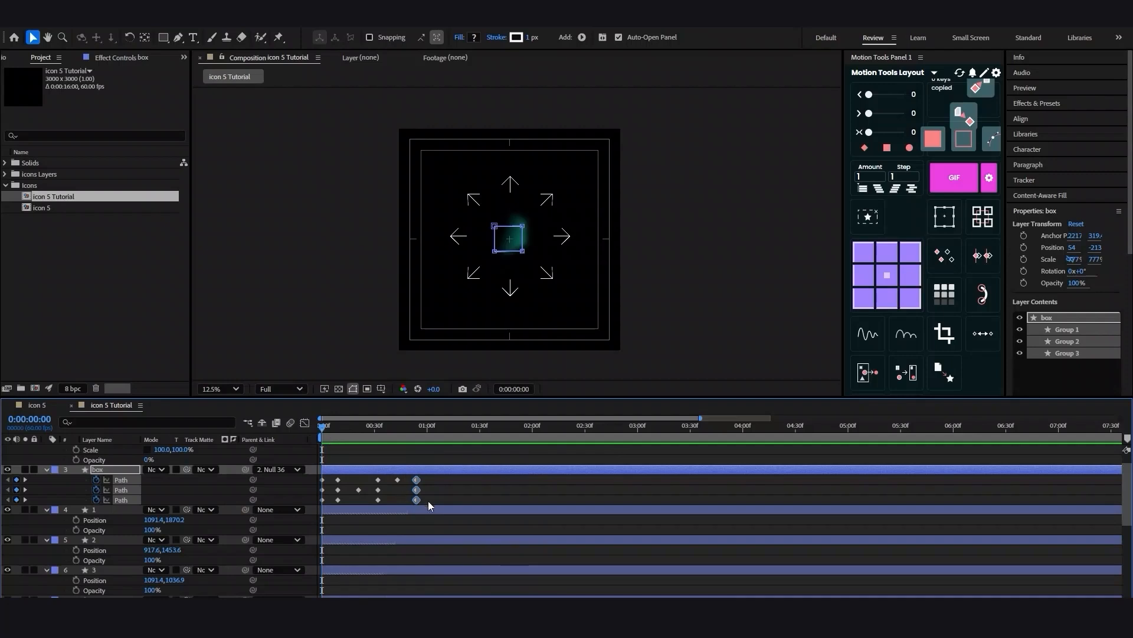
# Shift all of the box's Path keyframes after the first ones slightly later and preview the timing.
pyautogui.moveTo(431, 502); pyautogui.dragTo(343, 482)
pyautogui.click(464, 496)
pyautogui.press('space')
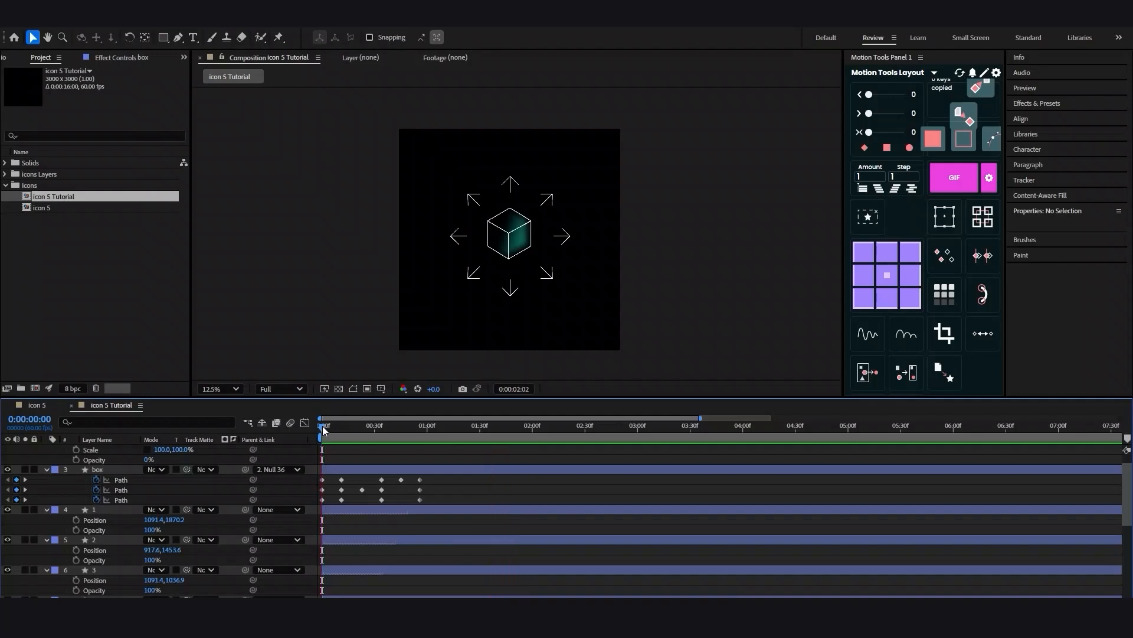
# Spread the box's Path keyframes further apart, with the last ones at about 0:00:01:15, and preview from the start.
pyautogui.moveTo(323, 427); pyautogui.dragTo(365, 435)
pyautogui.moveTo(437, 501); pyautogui.dragTo(348, 479)
pyautogui.moveTo(437, 501); pyautogui.dragTo(455, 481)
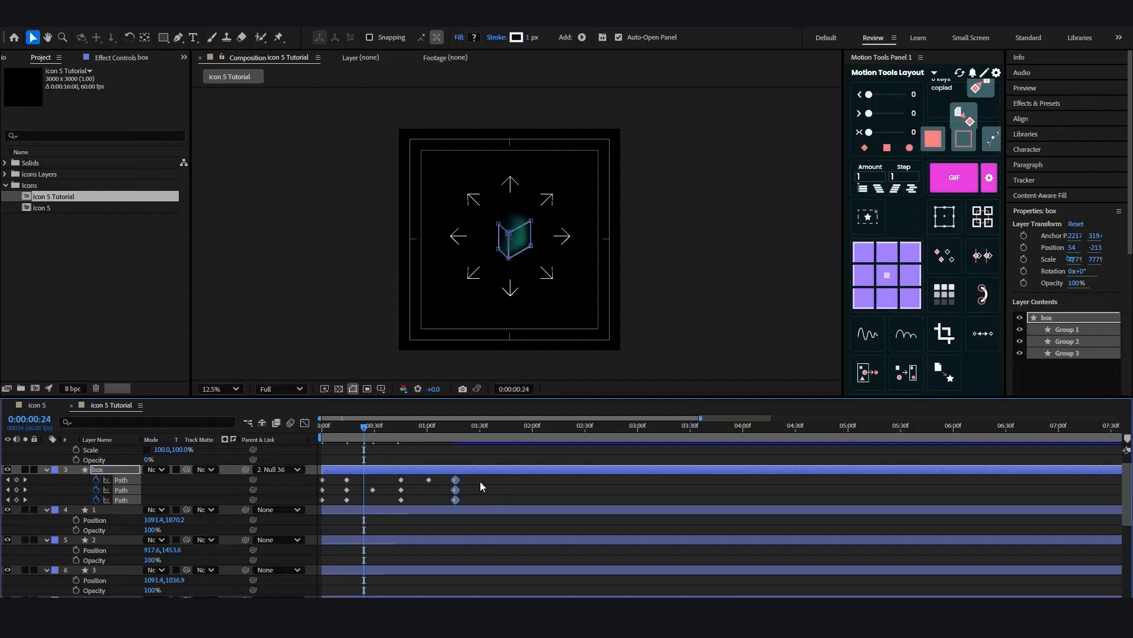
pyautogui.click(480, 486)
pyautogui.moveTo(361, 427); pyautogui.dragTo(289, 427)
pyautogui.press('space')
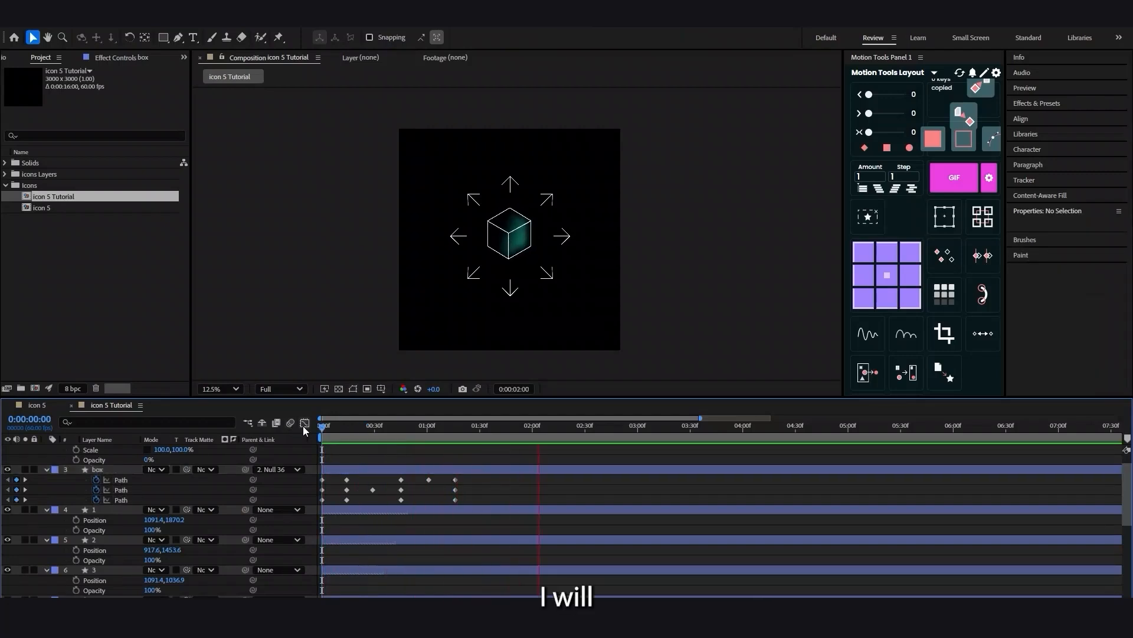
# Set the Keyframe Velocity of all the box's Path keyframes to 0.01% influence with Continuous enabled, and preview from the start.
pyautogui.press('space')
pyautogui.moveTo(468, 503); pyautogui.dragTo(302, 471)
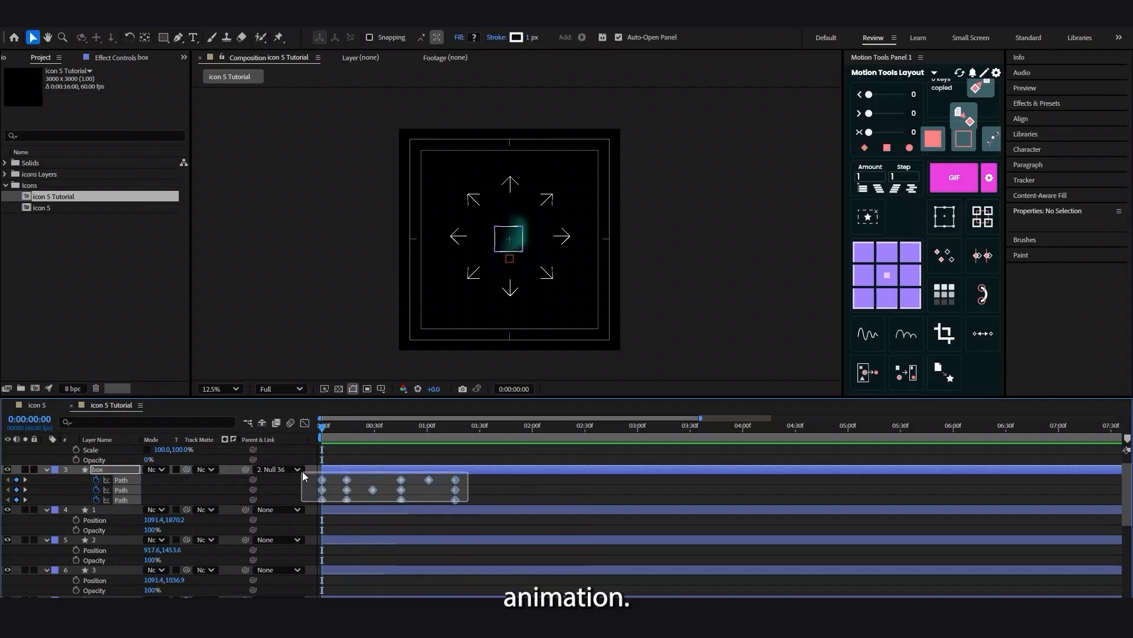
pyautogui.rightClick(347, 489)
pyautogui.click(380, 459)
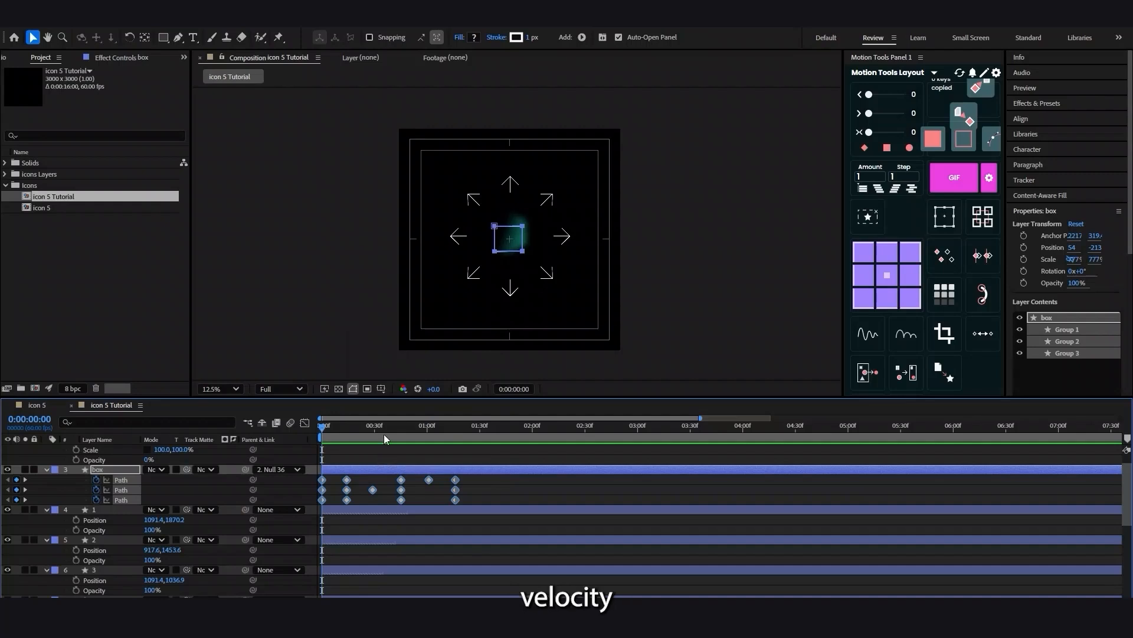
pyautogui.click(408, 318)
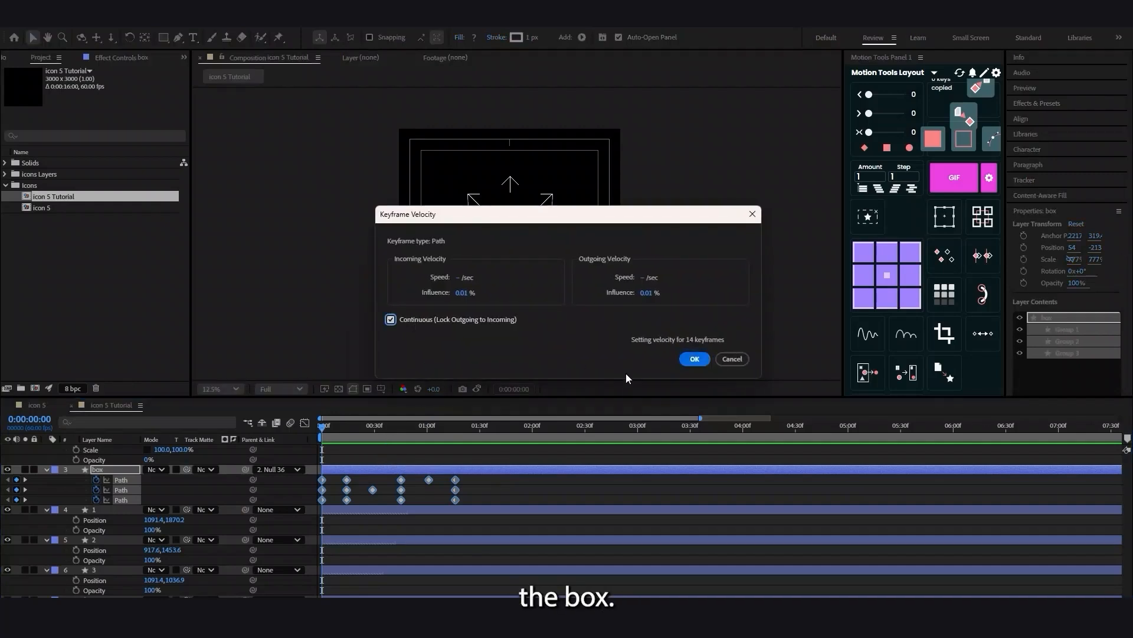
pyautogui.click(690, 359)
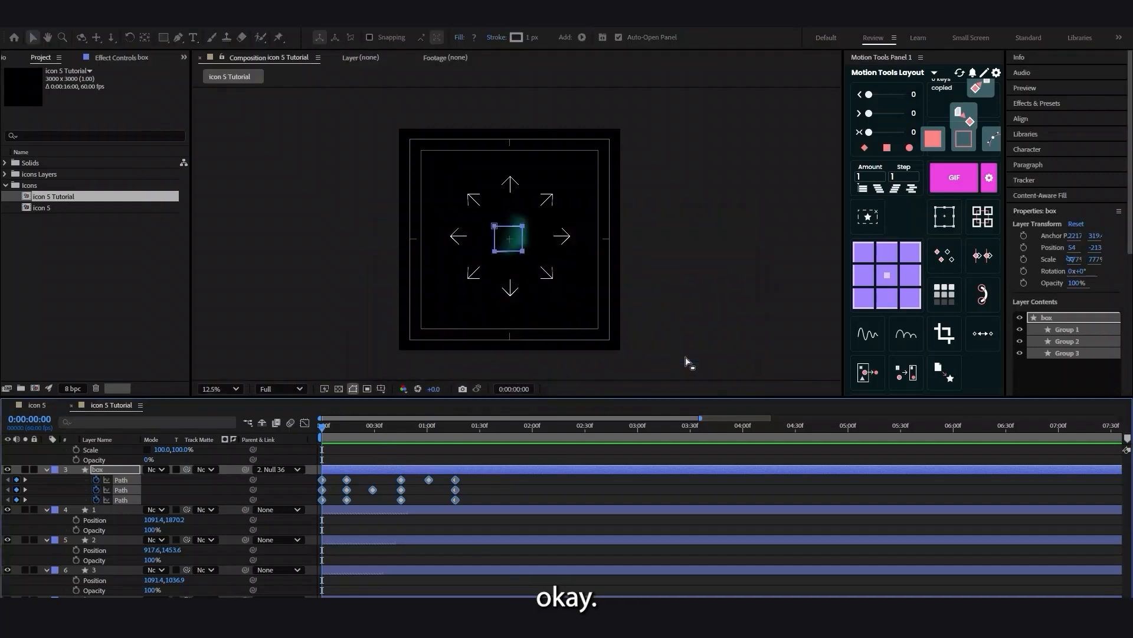
pyautogui.click(479, 498)
pyautogui.press('space')
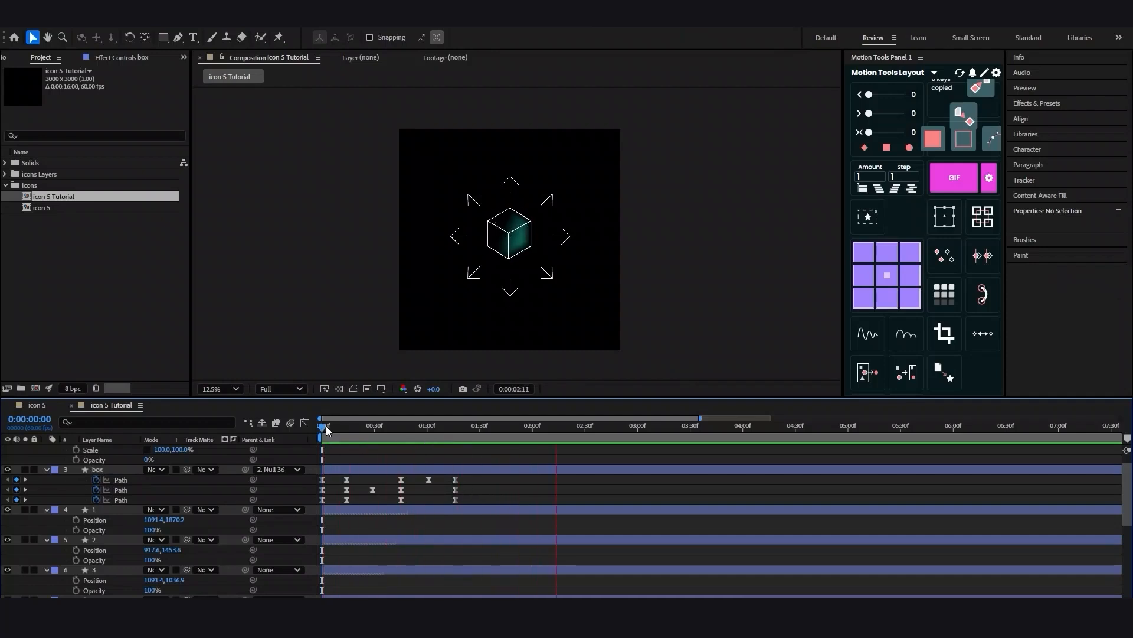
# Ease all the box's Path keyframes in the speed graph by lengthening their handles into smooth arcs, and preview the animation.
pyautogui.press('space')
pyautogui.moveTo(472, 506); pyautogui.dragTo(317, 473)
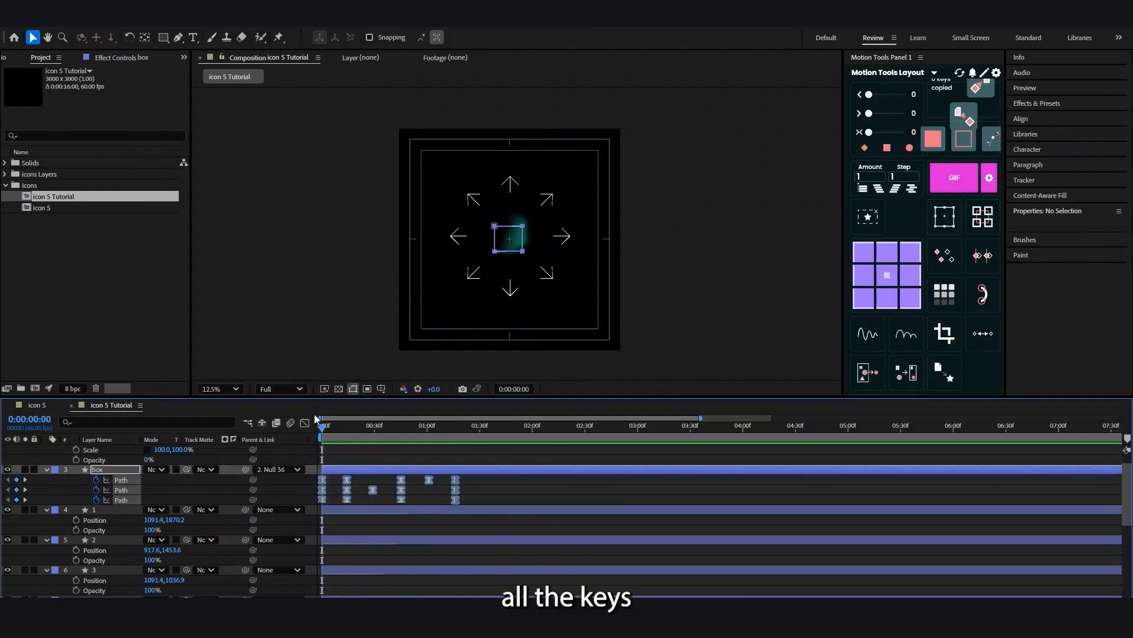
pyautogui.click(304, 422)
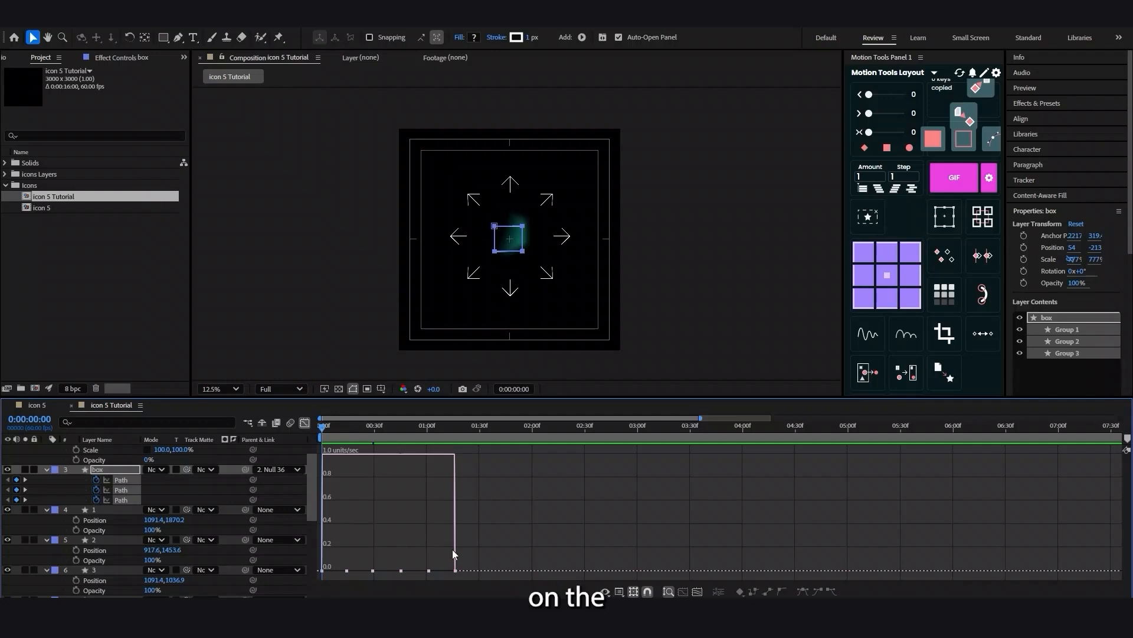
pyautogui.moveTo(477, 554); pyautogui.dragTo(321, 583)
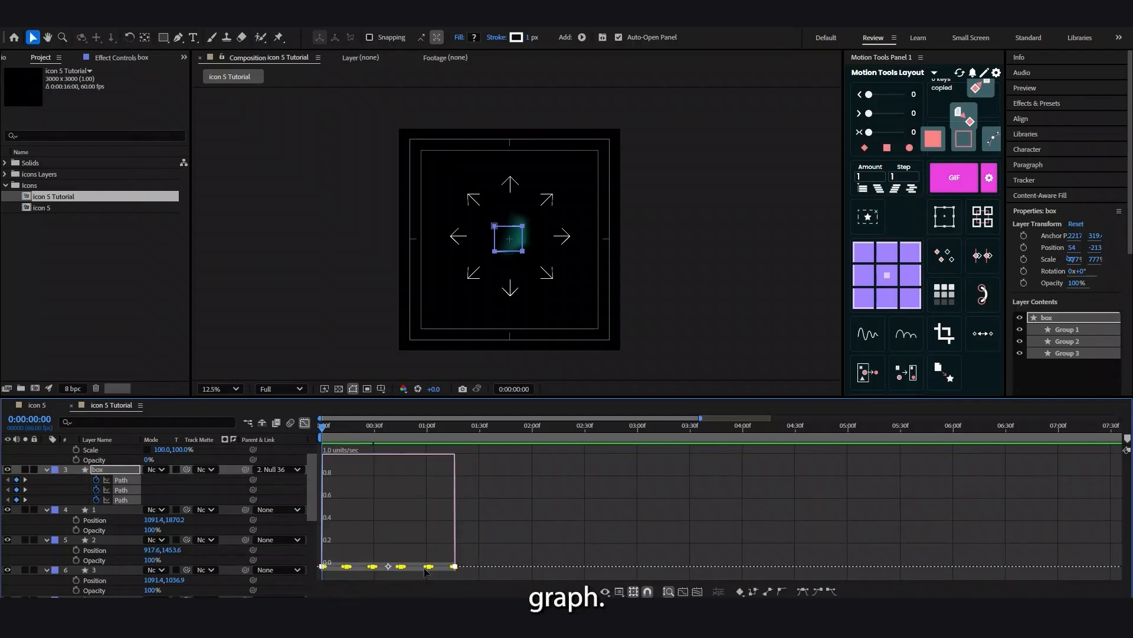
pyautogui.moveTo(423, 569); pyautogui.dragTo(436, 571)
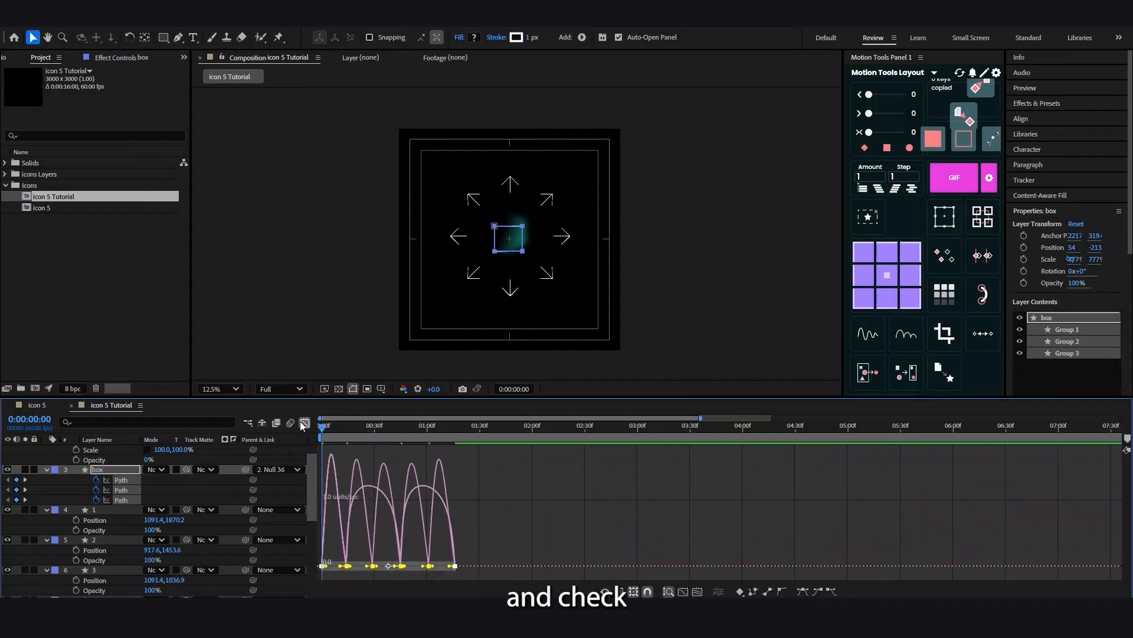
pyautogui.click(304, 424)
pyautogui.click(385, 479)
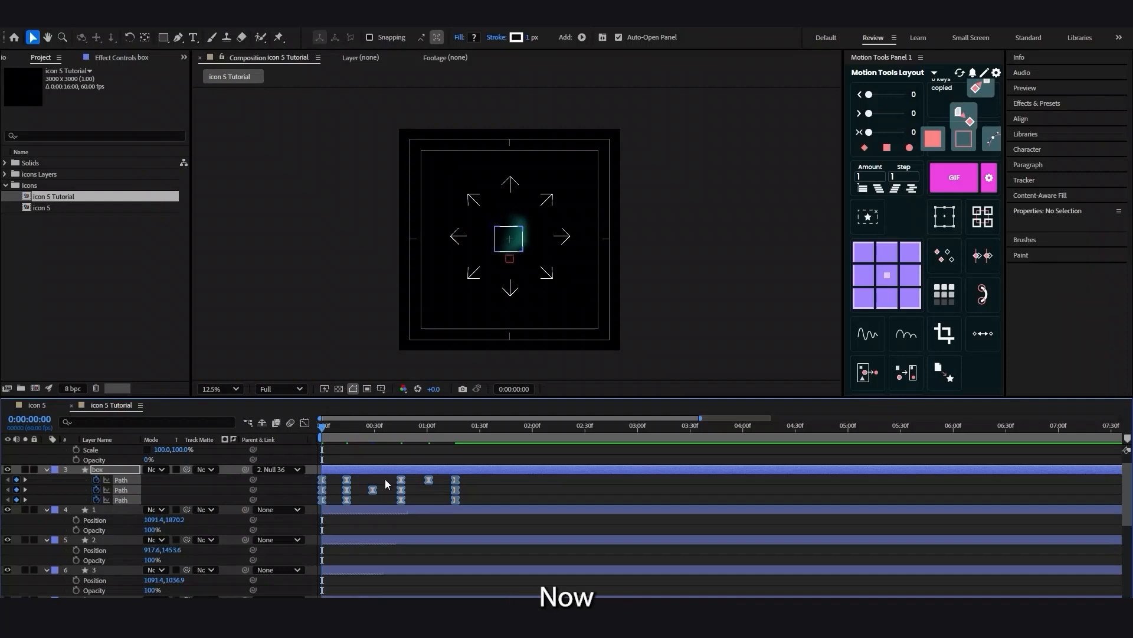
pyautogui.press('space')
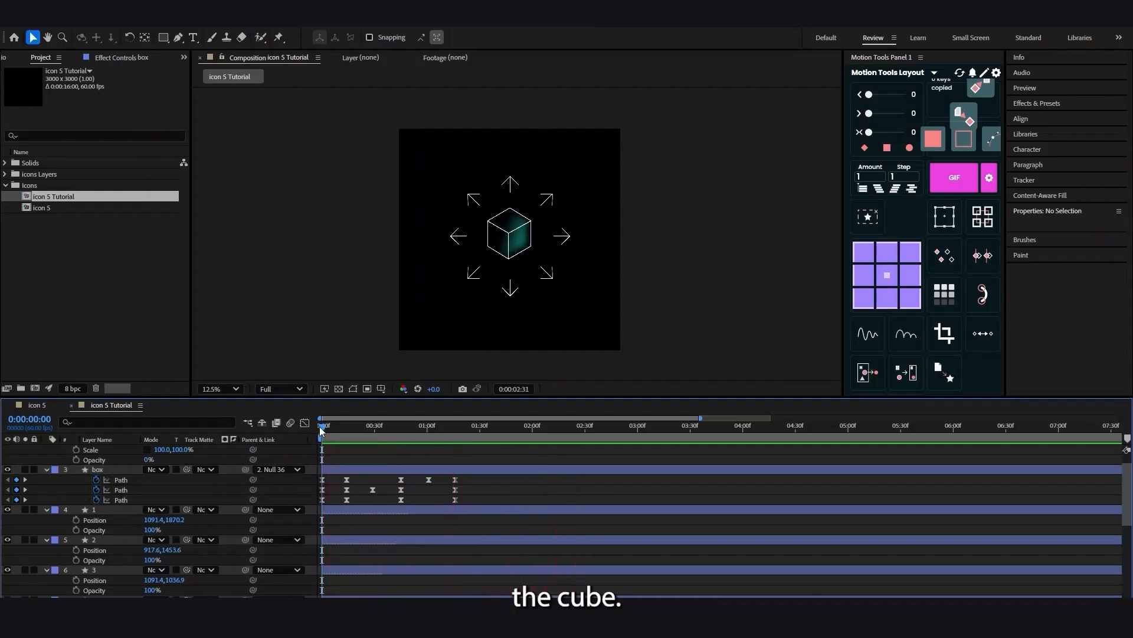
# Move the current time to 0:00:01:16 and delete the Null 36 layer.
pyautogui.press('space')
pyautogui.moveTo(329, 433); pyautogui.dragTo(455, 427)
pyautogui.scroll(1, 196, 487)
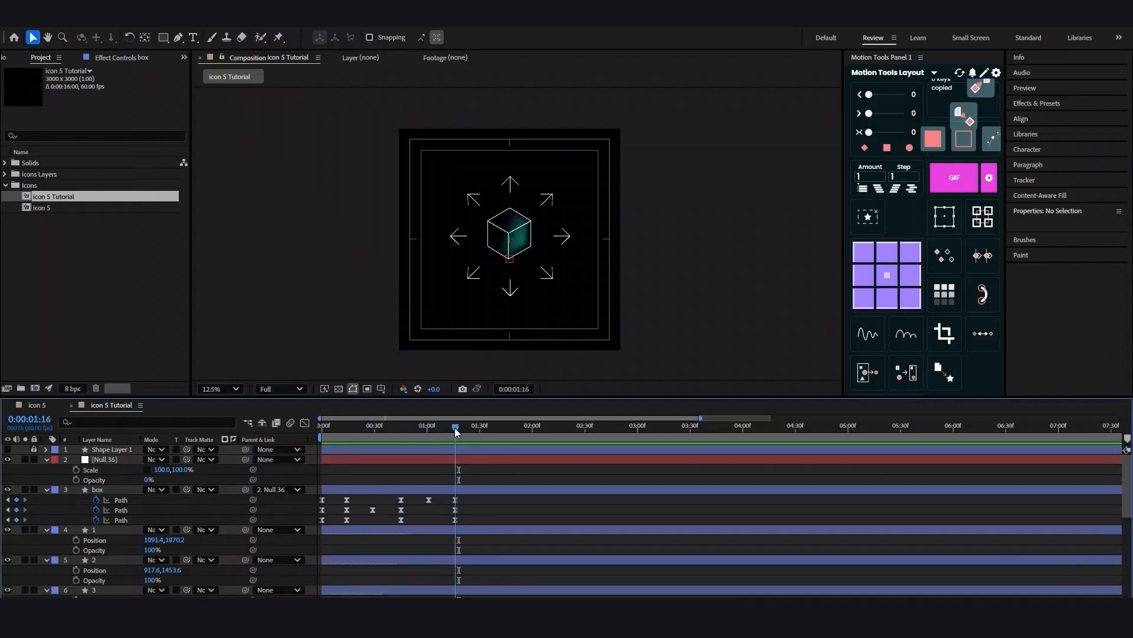
pyautogui.click(101, 457)
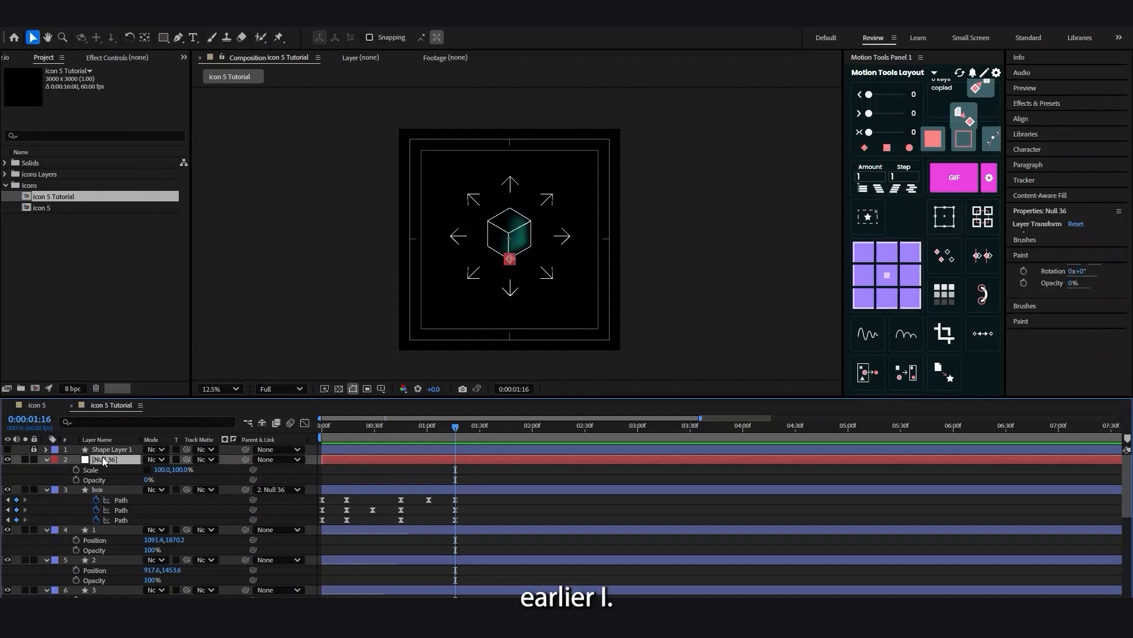
pyautogui.press('Delete')
# Move the box layer's anchor point to its bottom centre and create a parent null for it there.
pyautogui.click(102, 457)
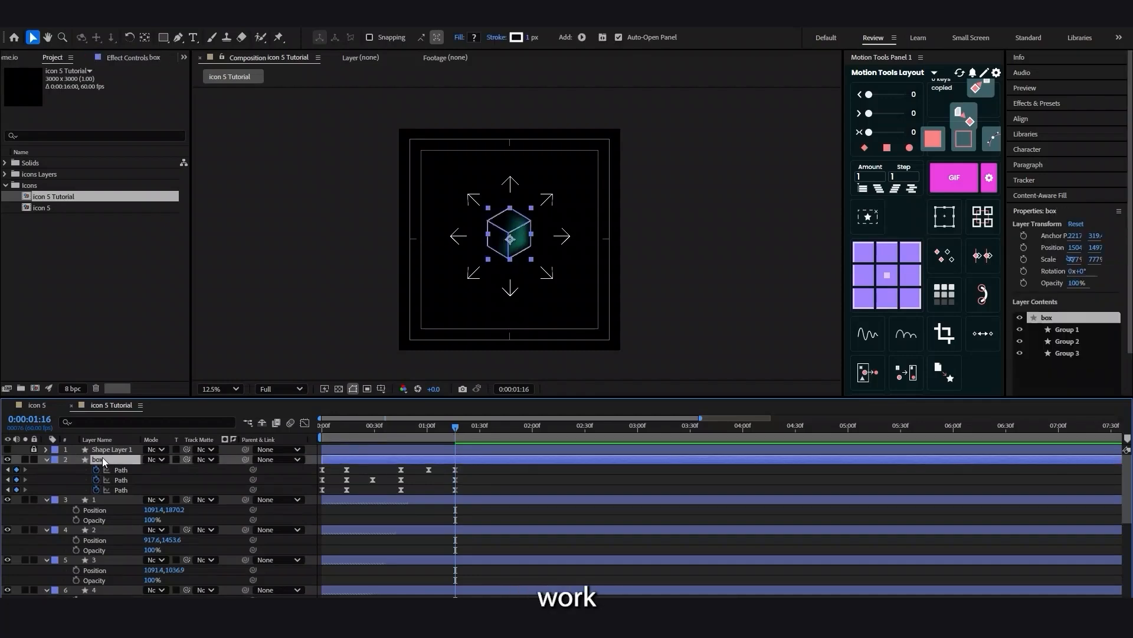
pyautogui.click(884, 304)
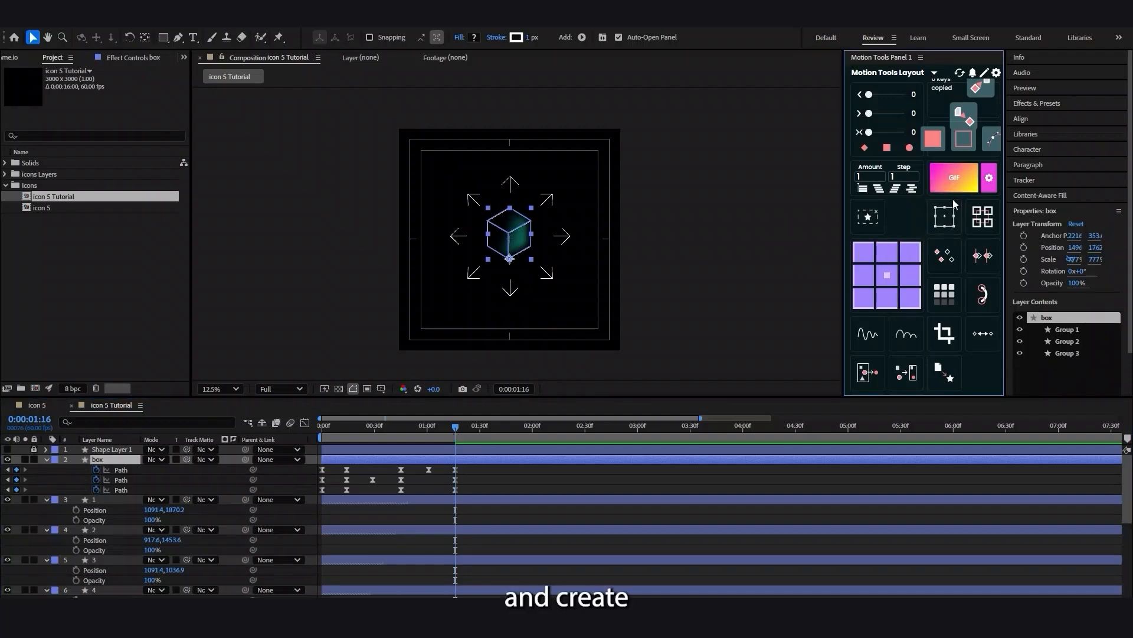
pyautogui.click(943, 223)
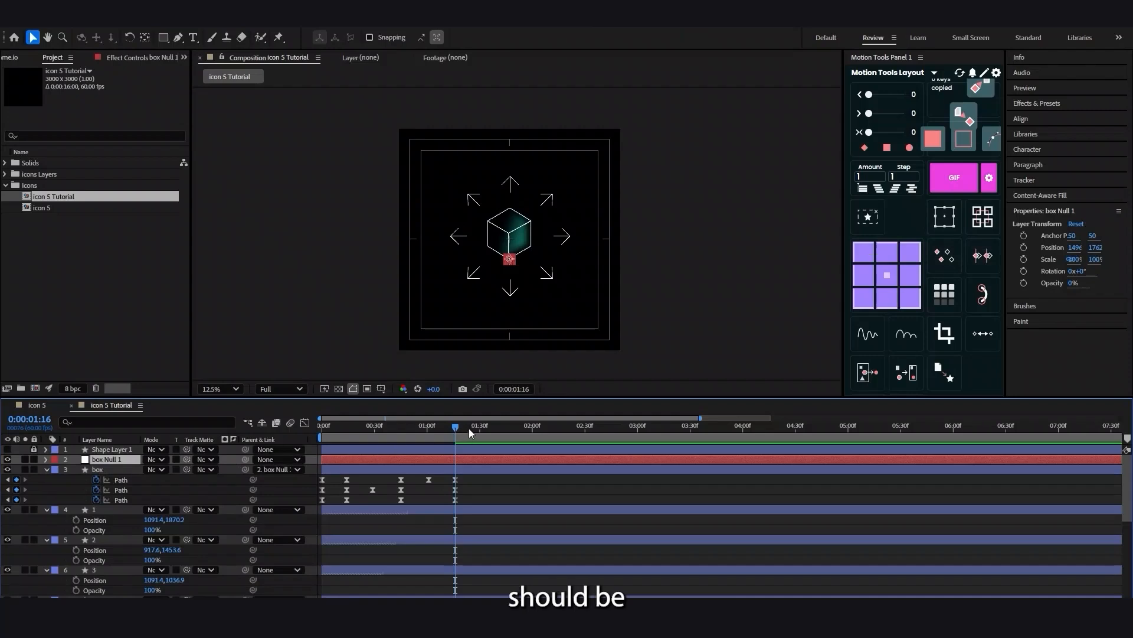
# Reveal box Null 1's Transform properties and add Scale keyframes at 0:00:00:00 and 0:00:01:16.
pyautogui.moveTo(468, 427); pyautogui.dragTo(282, 423)
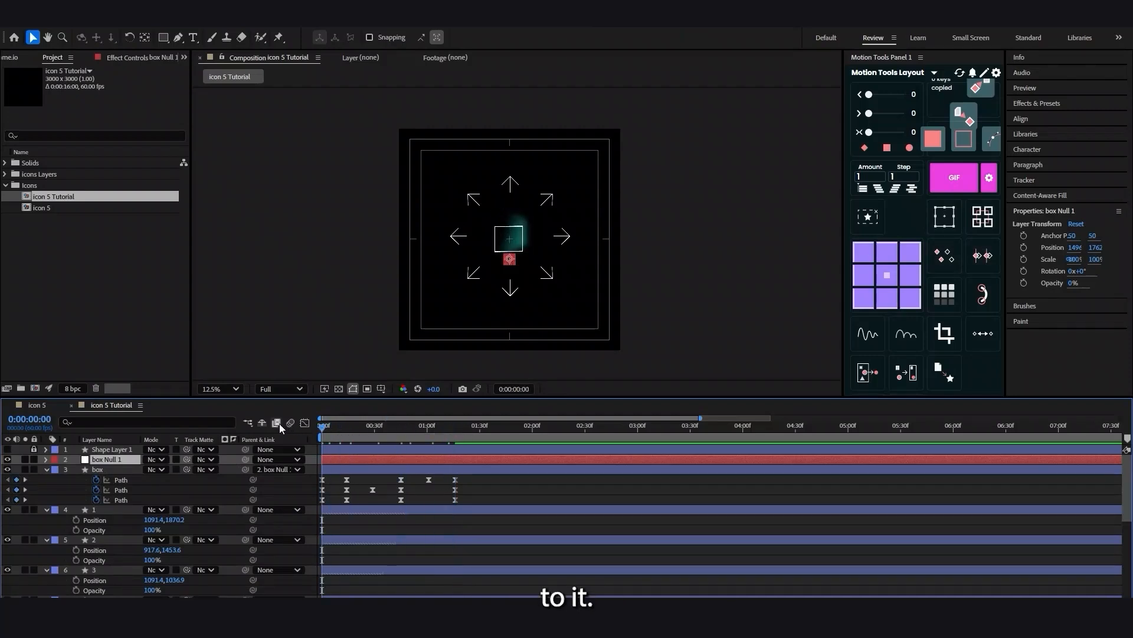
pyautogui.click(46, 459)
pyautogui.click(56, 469)
pyautogui.click(76, 499)
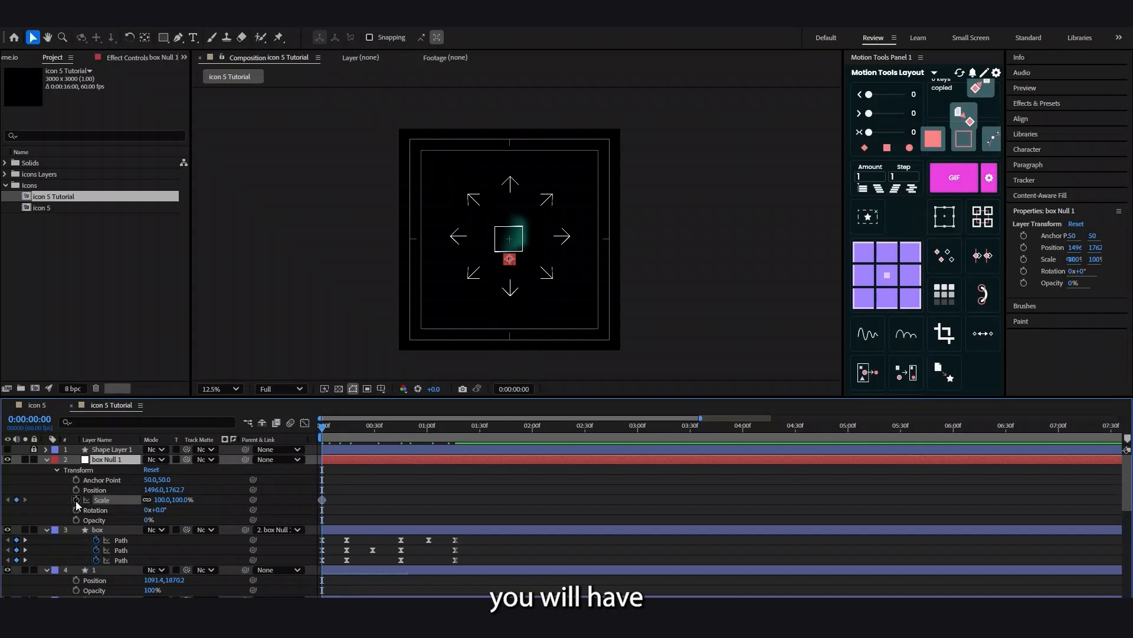
pyautogui.moveTo(324, 427); pyautogui.dragTo(455, 431)
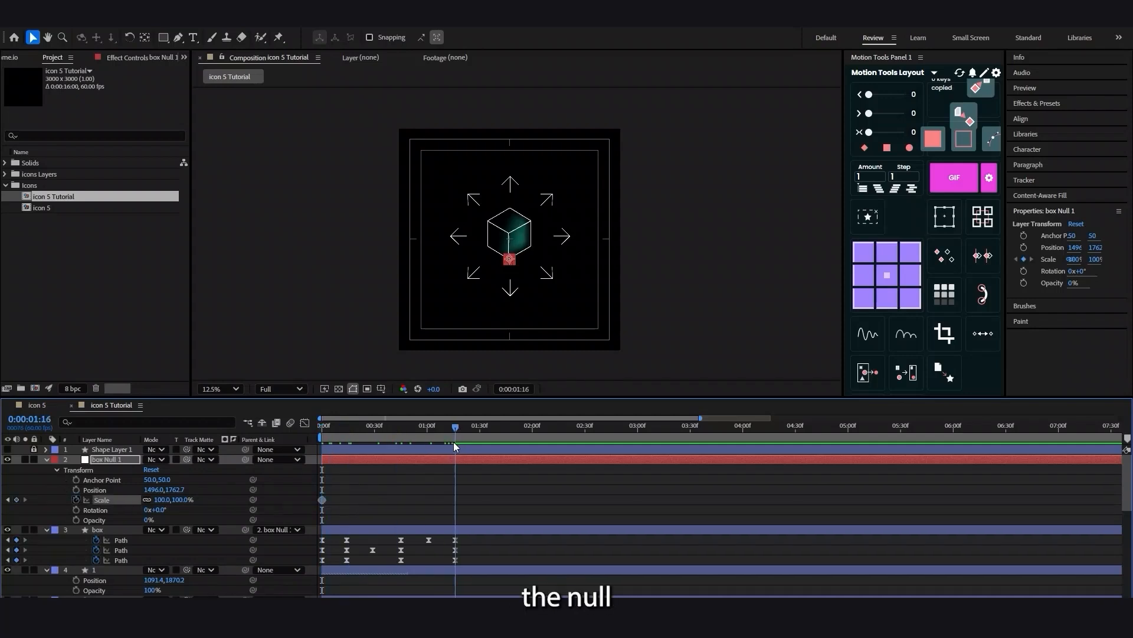
pyautogui.click(17, 500)
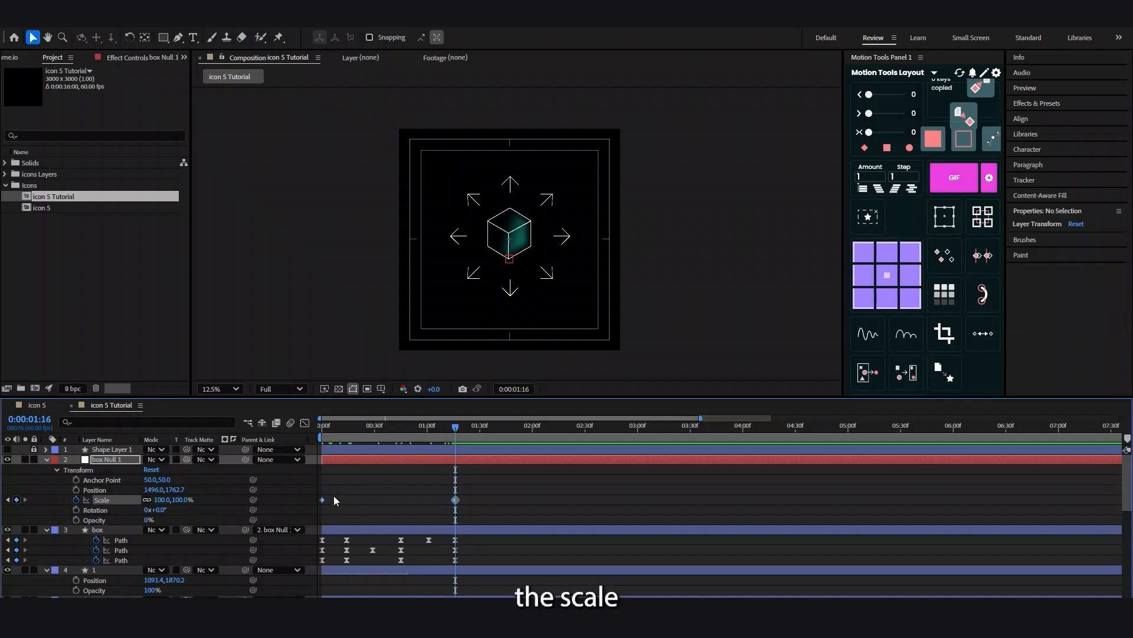
# Delete the null's Scale keyframe at 0:00:00:00 and place a 100% Scale keyframe at 0:00:01:13.
pyautogui.click(322, 500)
pyautogui.click(297, 498)
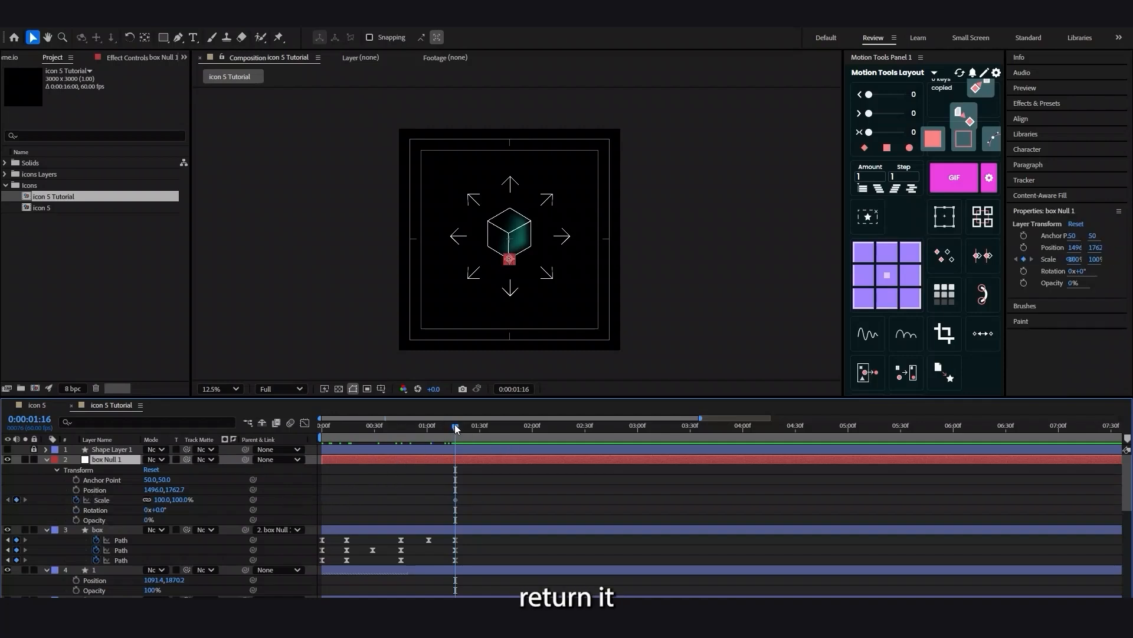
pyautogui.moveTo(455, 426)
pyautogui.mouseDown()
pyautogui.moveTo(402, 433)
pyautogui.moveTo(451, 427)
pyautogui.mouseUp()
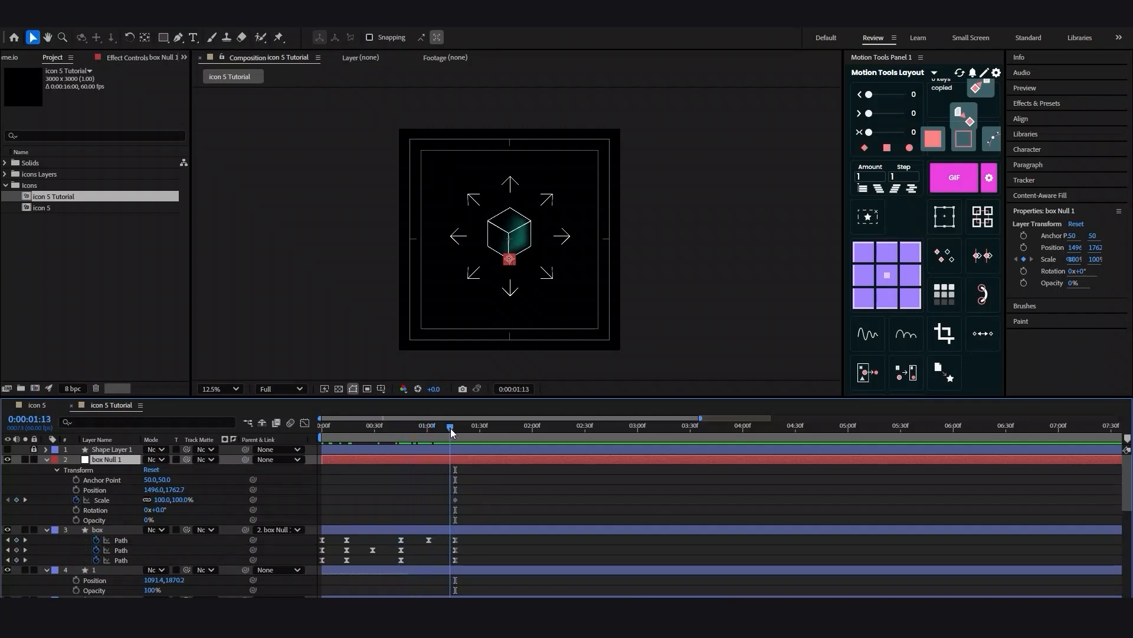
pyautogui.click(455, 499)
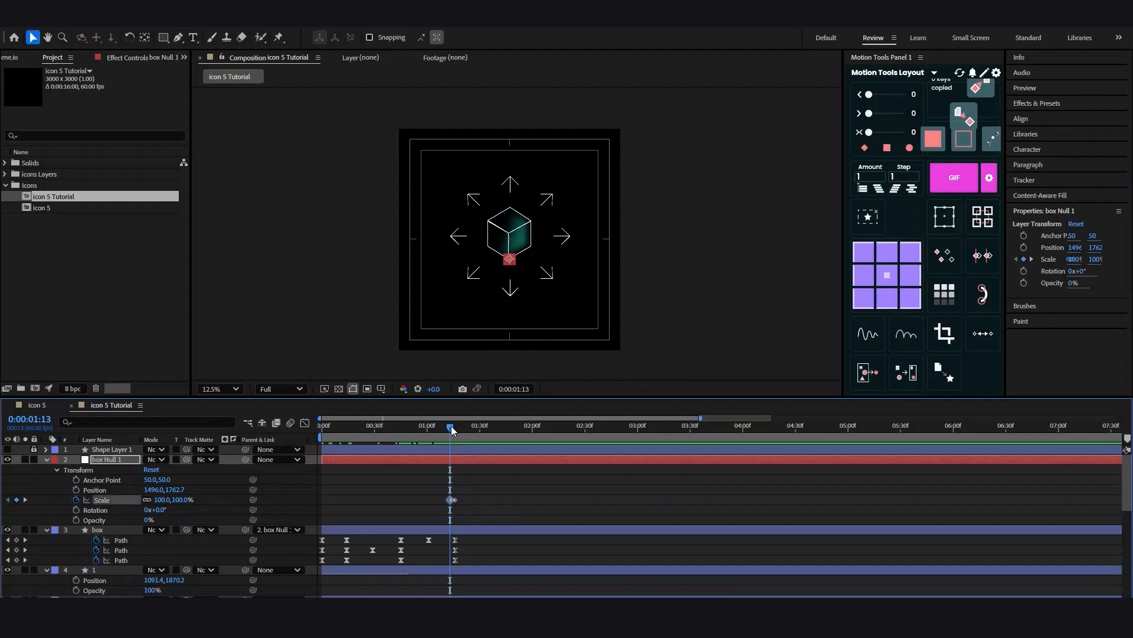
# Unlink the null's Scale dimensions, set the vertical scale to 93% at 0:00:01:16, and add a third Scale keyframe at 0:00:01:22.
pyautogui.moveTo(451, 426); pyautogui.dragTo(456, 430)
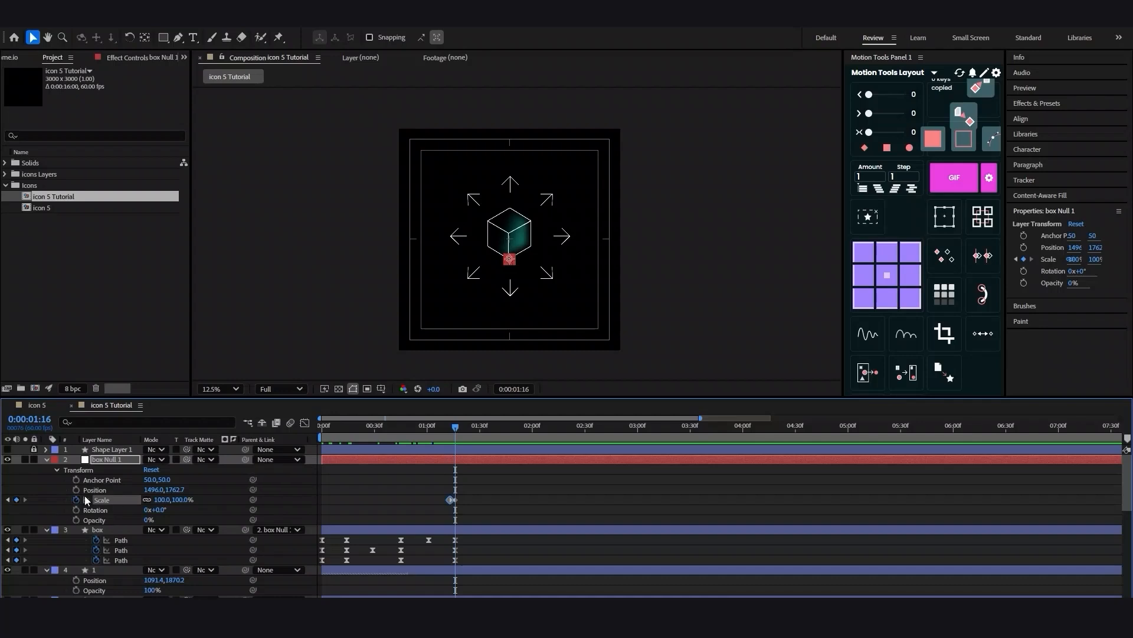
pyautogui.click(147, 500)
pyautogui.moveTo(185, 502); pyautogui.dragTo(176, 501)
pyautogui.moveTo(458, 426); pyautogui.dragTo(466, 426)
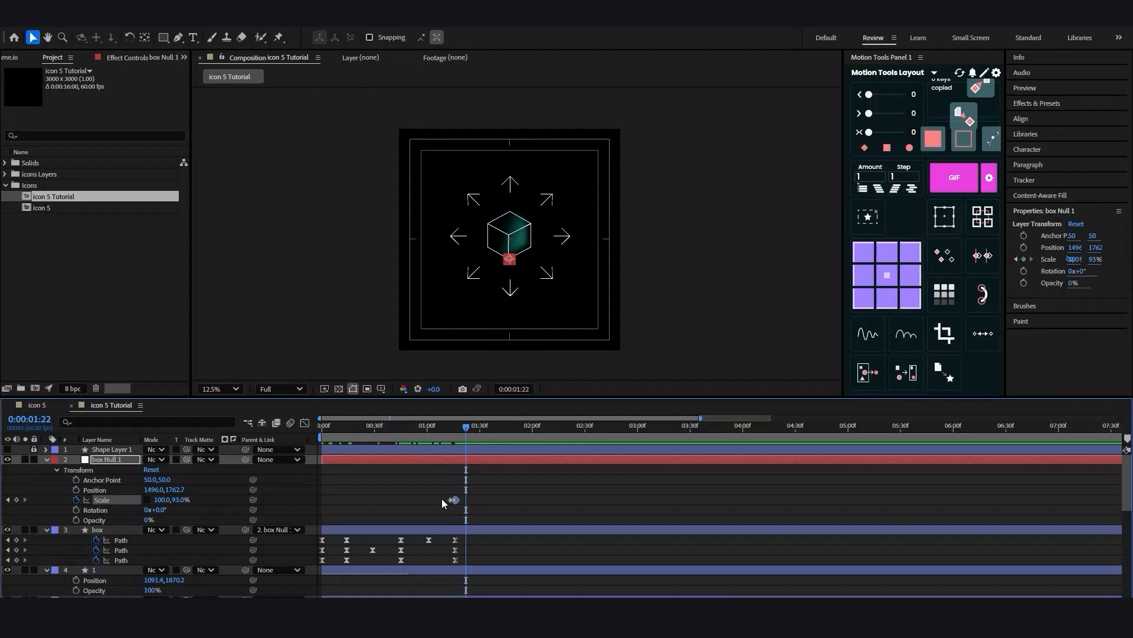
pyautogui.moveTo(451, 502)
# Copy the null's three Scale keyframes so the middle copy falls at 0:00:00:45, and preview from the start.
pyautogui.moveTo(466, 426); pyautogui.dragTo(434, 425)
pyautogui.moveTo(413, 423)
pyautogui.mouseDown()
pyautogui.moveTo(312, 422)
pyautogui.moveTo(403, 413)
pyautogui.mouseUp()
pyautogui.moveTo(448, 492); pyautogui.dragTo(484, 502)
pyautogui.hotkey('ctrl', 'c')
pyautogui.hotkey('ctrl', 'v')
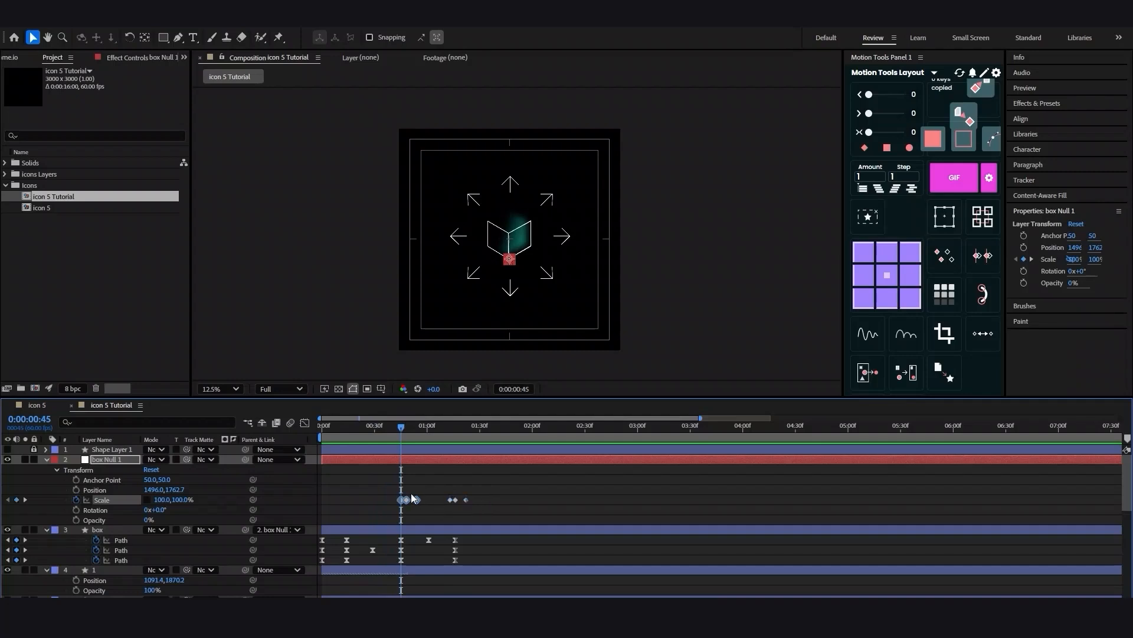
pyautogui.moveTo(408, 500); pyautogui.dragTo(402, 501)
pyautogui.moveTo(402, 429); pyautogui.dragTo(321, 428)
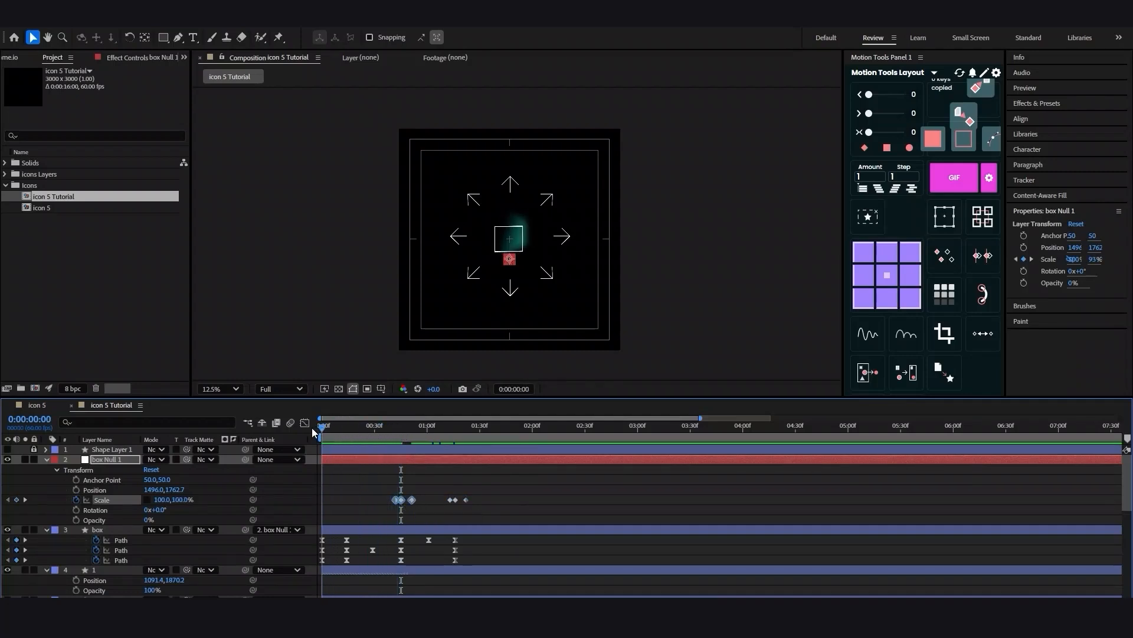
pyautogui.press('space')
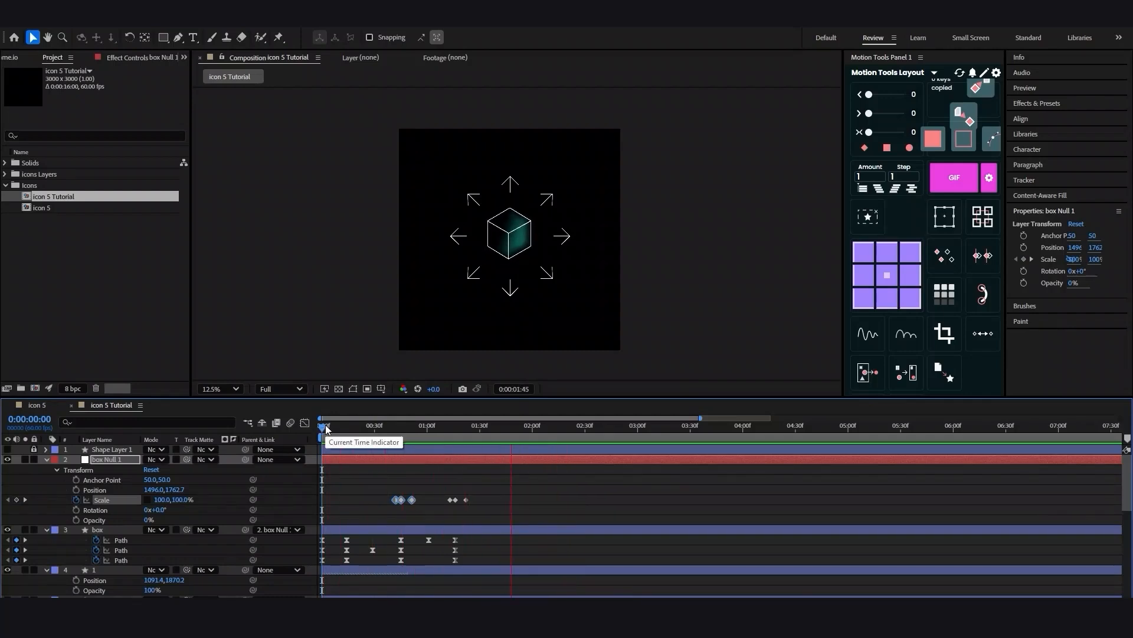
# Set the null's vertical scale to 84% on the Scale keyframe at 0:00:00:45.
pyautogui.moveTo(326, 429); pyautogui.dragTo(404, 447)
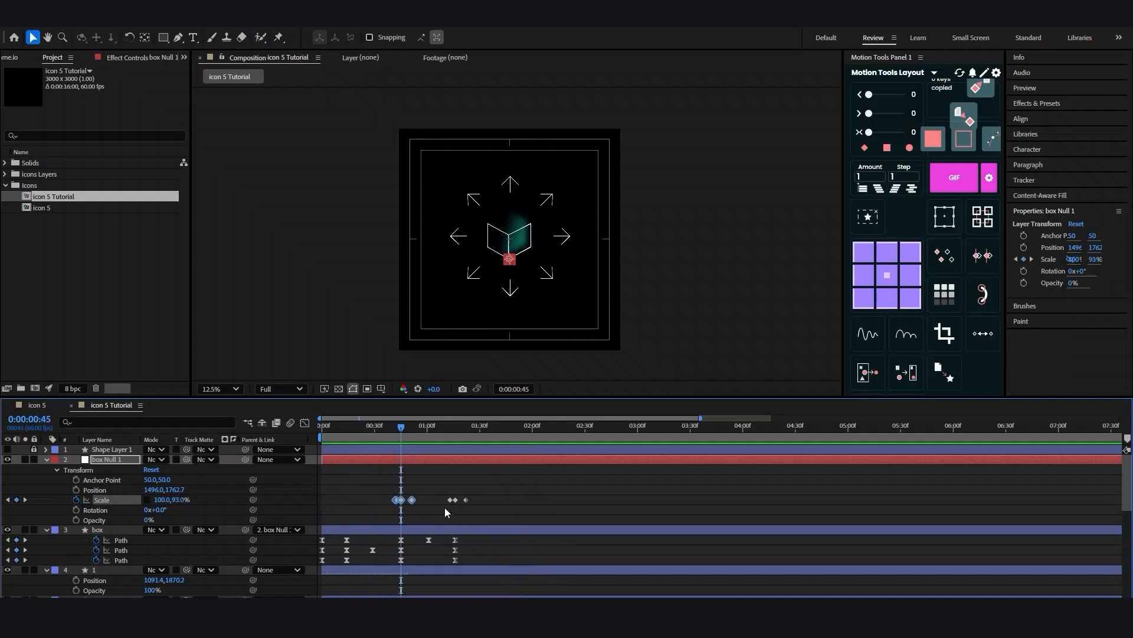
pyautogui.click(428, 515)
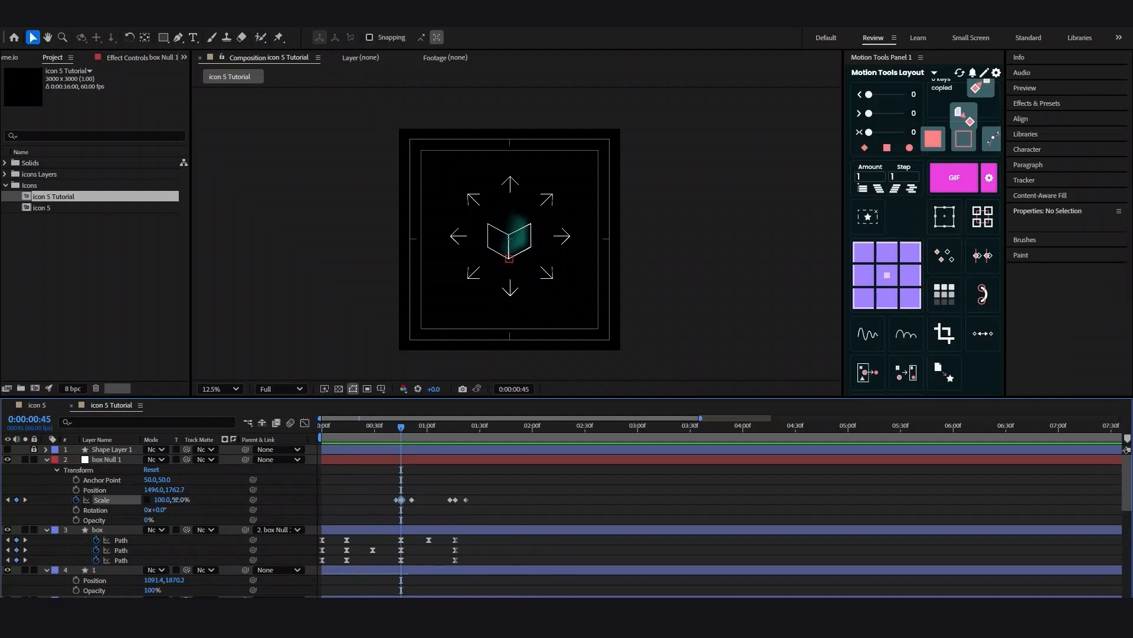
pyautogui.moveTo(171, 500); pyautogui.dragTo(176, 493)
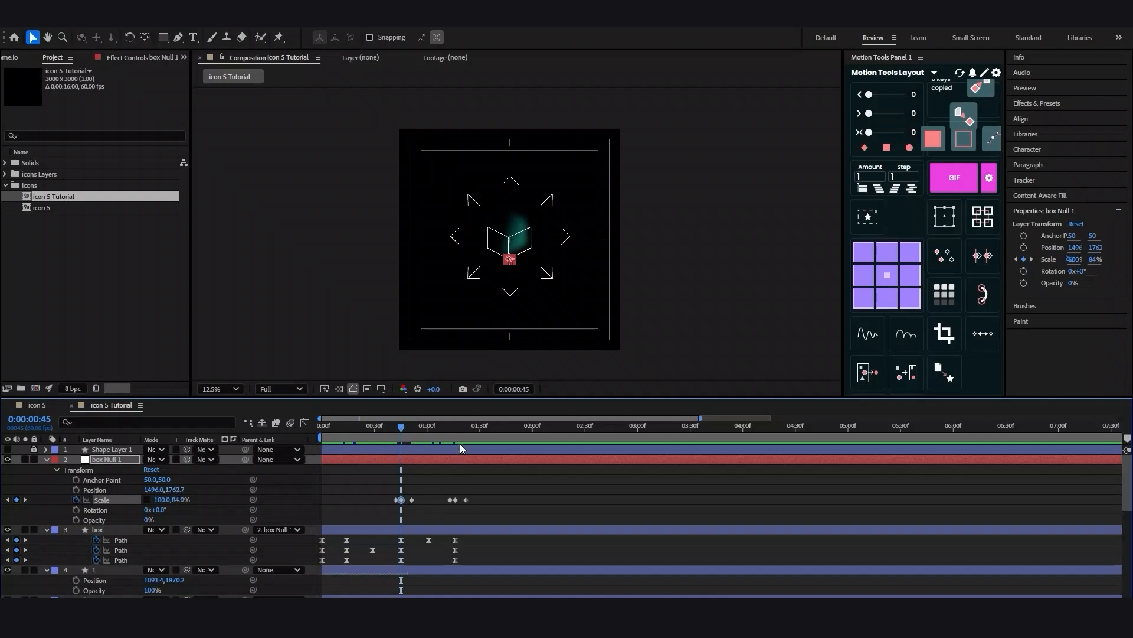
# Set the null's vertical scale to 84% at 0:00:01:16 and preview the stronger squash from the start.
pyautogui.moveTo(405, 427); pyautogui.dragTo(455, 437)
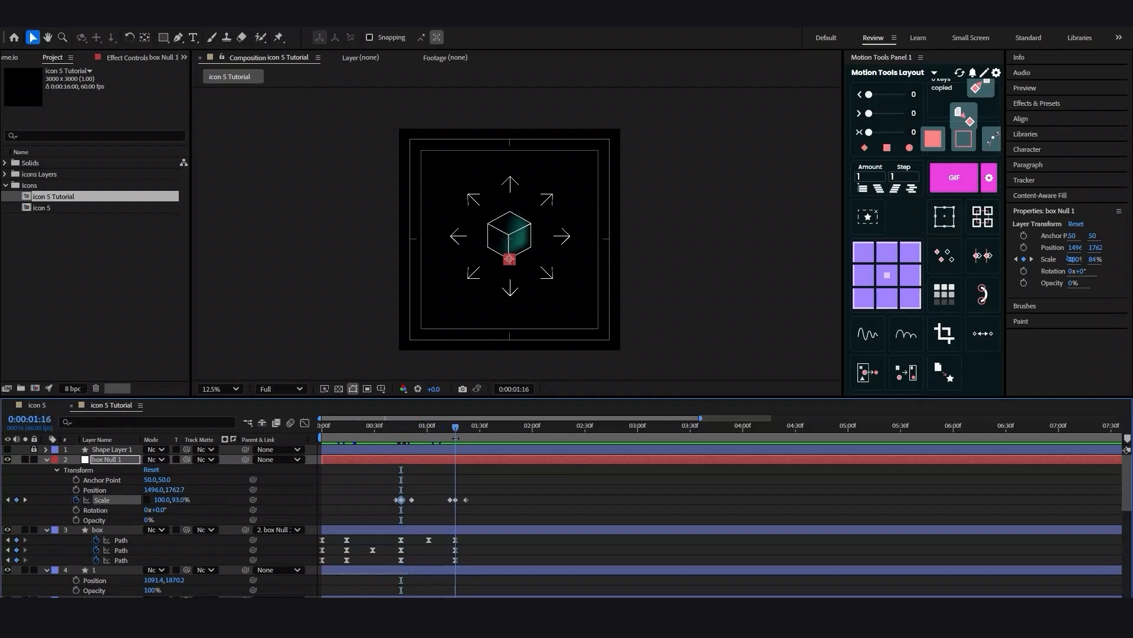
pyautogui.click(181, 500)
pyautogui.write('84')
pyautogui.press('Return')
pyautogui.moveTo(457, 426); pyautogui.dragTo(294, 434)
pyautogui.press('space')
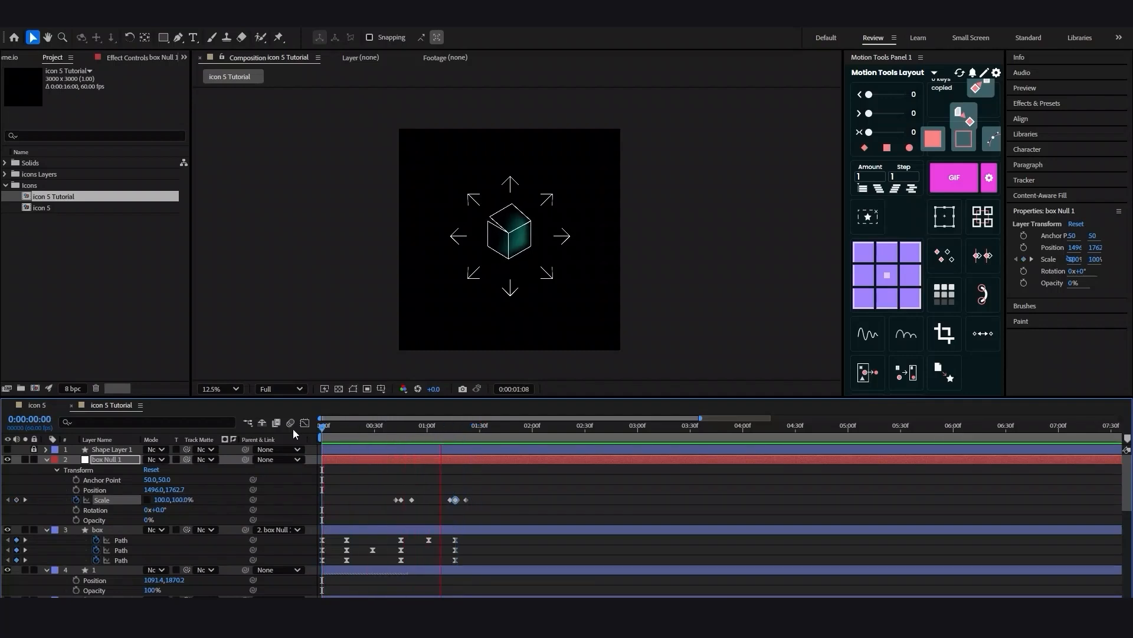
# Move the first Scale keyframe of the squash around 0:00:00:45 slightly earlier and preview from the start.
pyautogui.moveTo(324, 426); pyautogui.dragTo(399, 432)
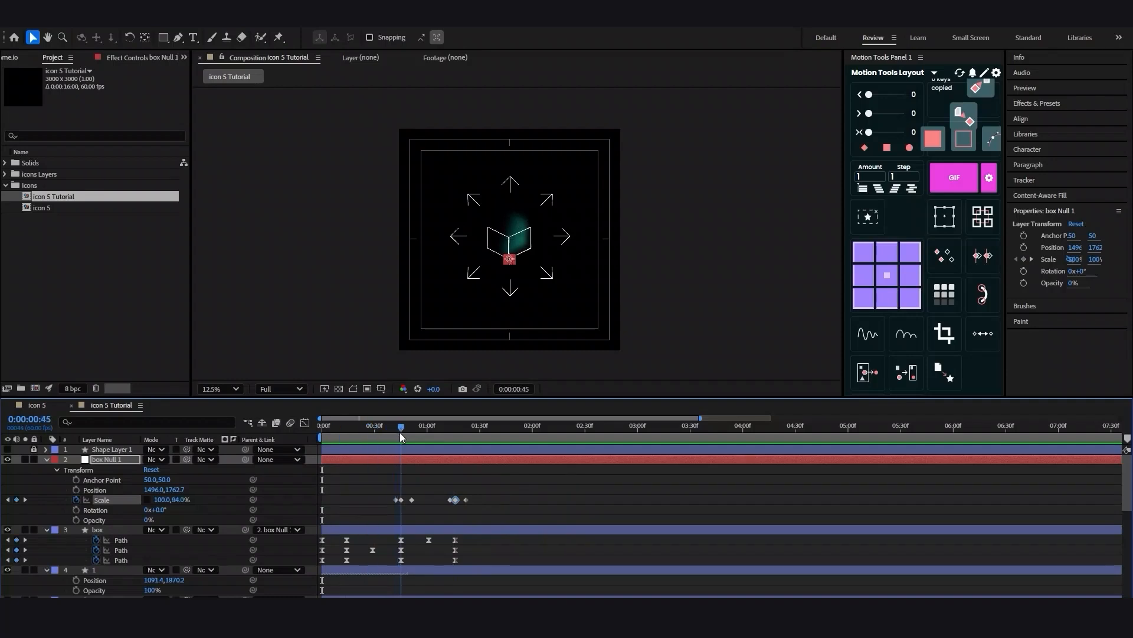
pyautogui.click(392, 499)
pyautogui.moveTo(401, 427); pyautogui.dragTo(285, 426)
pyautogui.press('space')
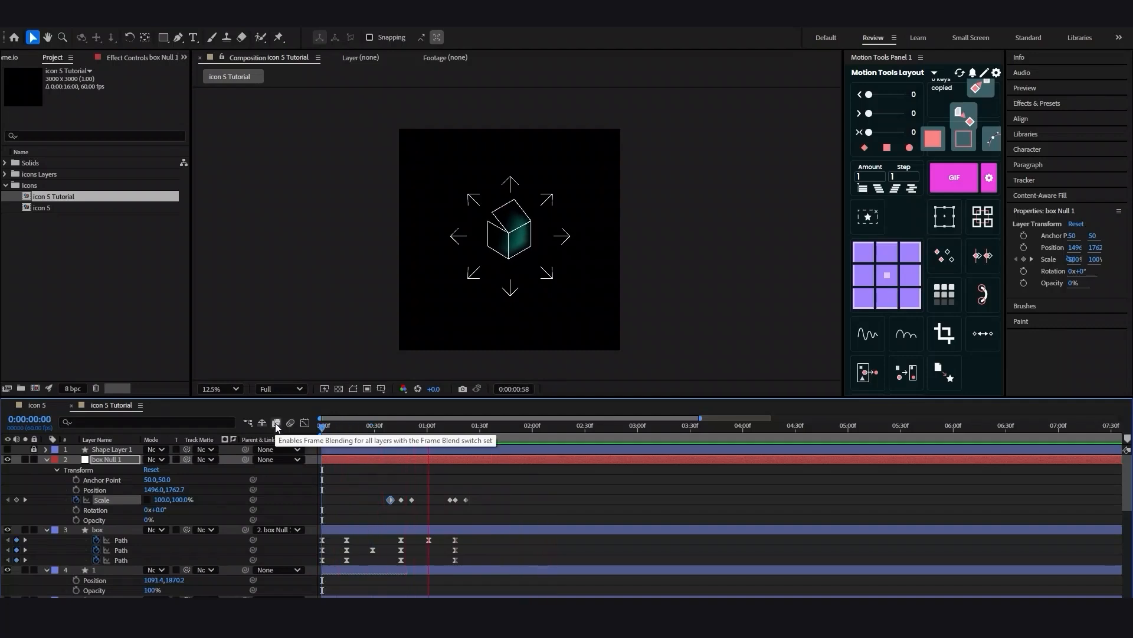
# Trim the glow layer so it starts at 0:00:01:16, when the cube is complete, and preview from the start.
pyautogui.moveTo(323, 430); pyautogui.dragTo(457, 438)
pyautogui.scroll(-10, 526, 536)
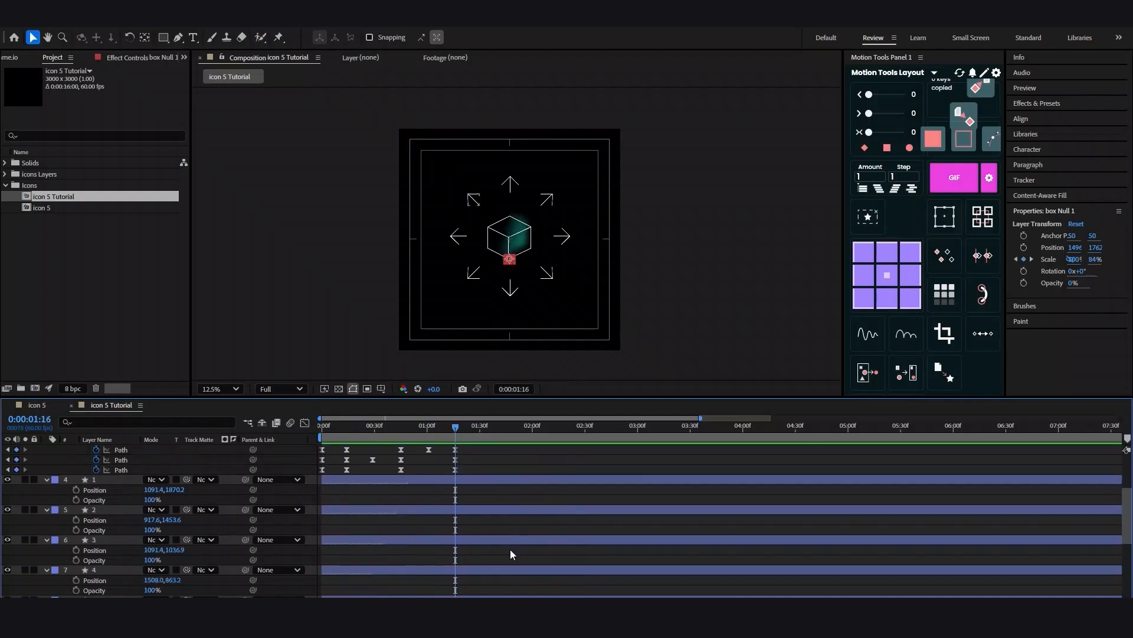
pyautogui.click(473, 573)
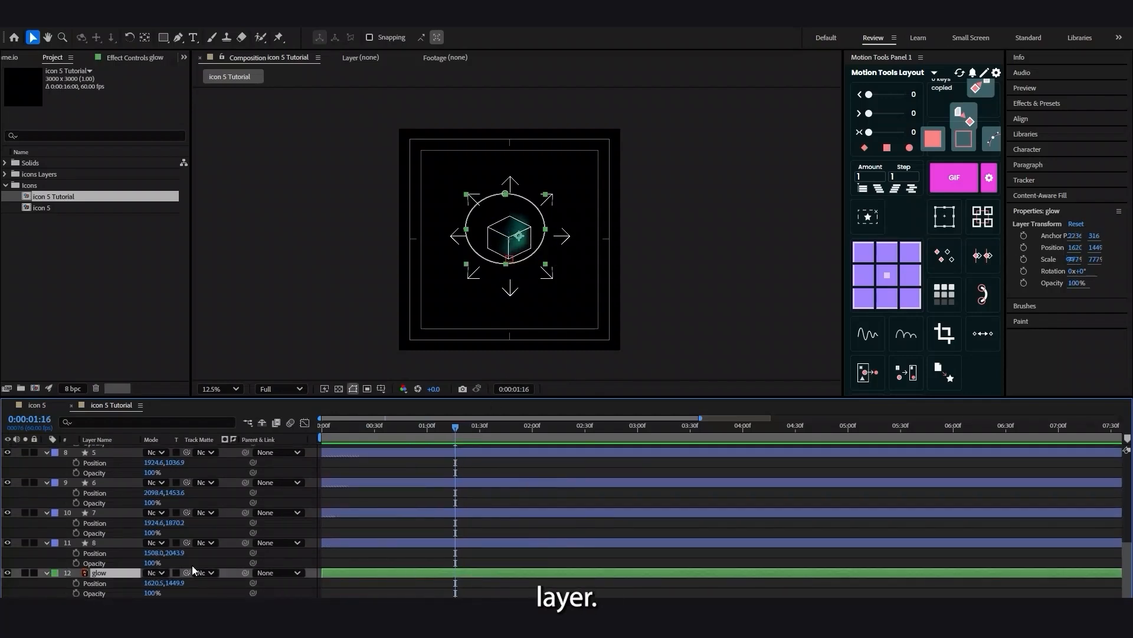
pyautogui.click(26, 572)
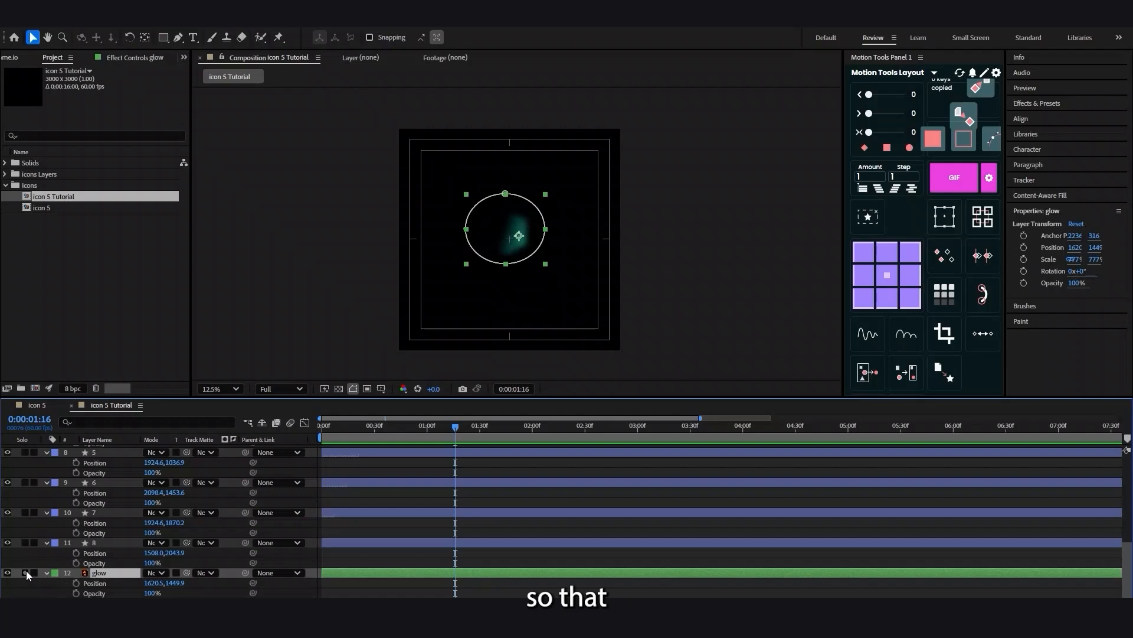
pyautogui.click(26, 572)
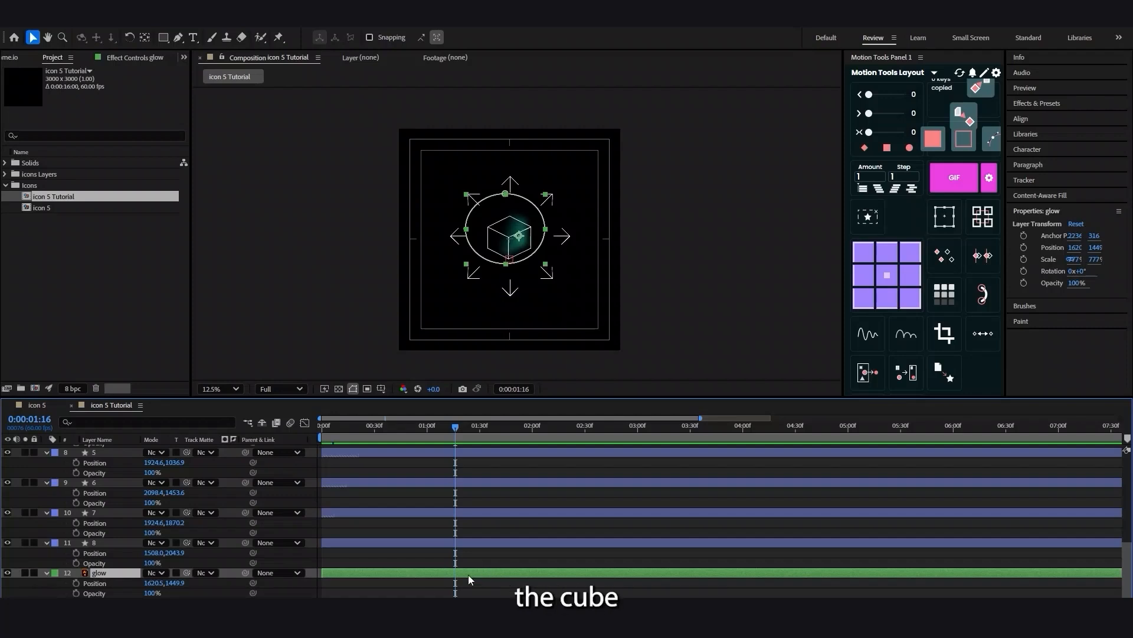
pyautogui.moveTo(321, 572); pyautogui.dragTo(455, 570)
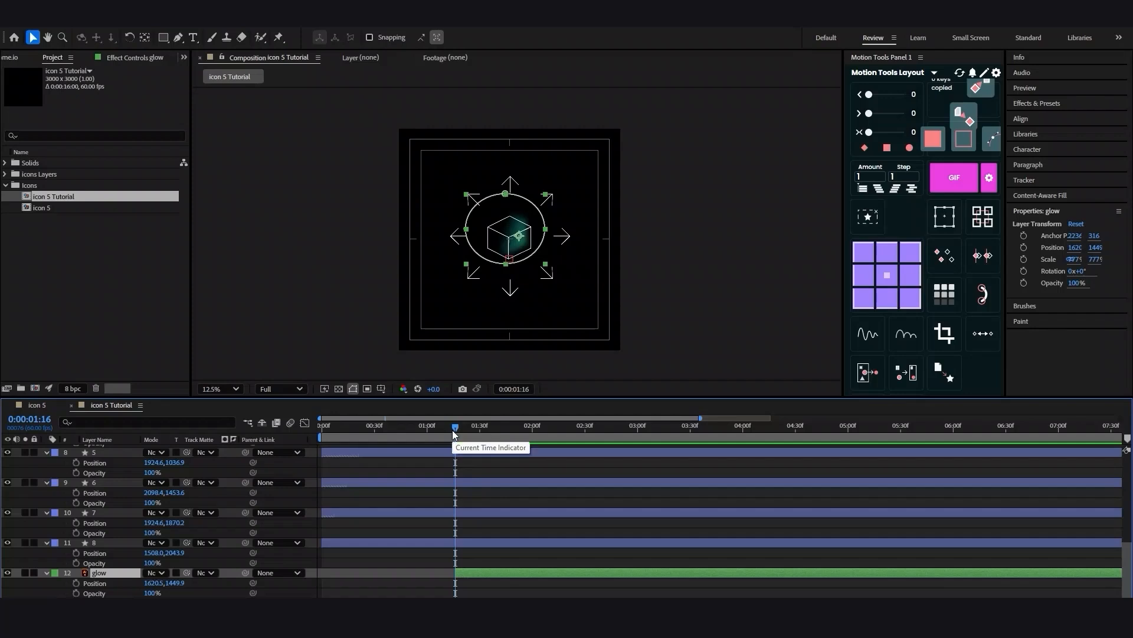
pyautogui.moveTo(455, 434)
pyautogui.mouseDown()
pyautogui.moveTo(361, 437)
pyautogui.moveTo(438, 440)
pyautogui.mouseUp()
pyautogui.press('space')
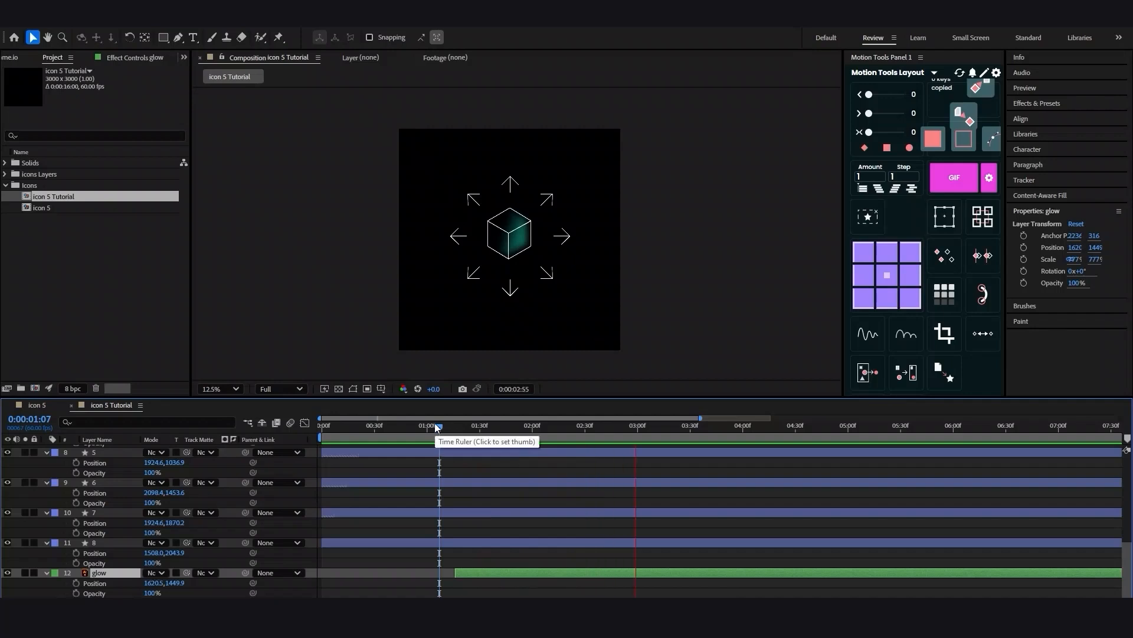
pyautogui.moveTo(438, 428); pyautogui.dragTo(313, 425)
pyautogui.press('space')
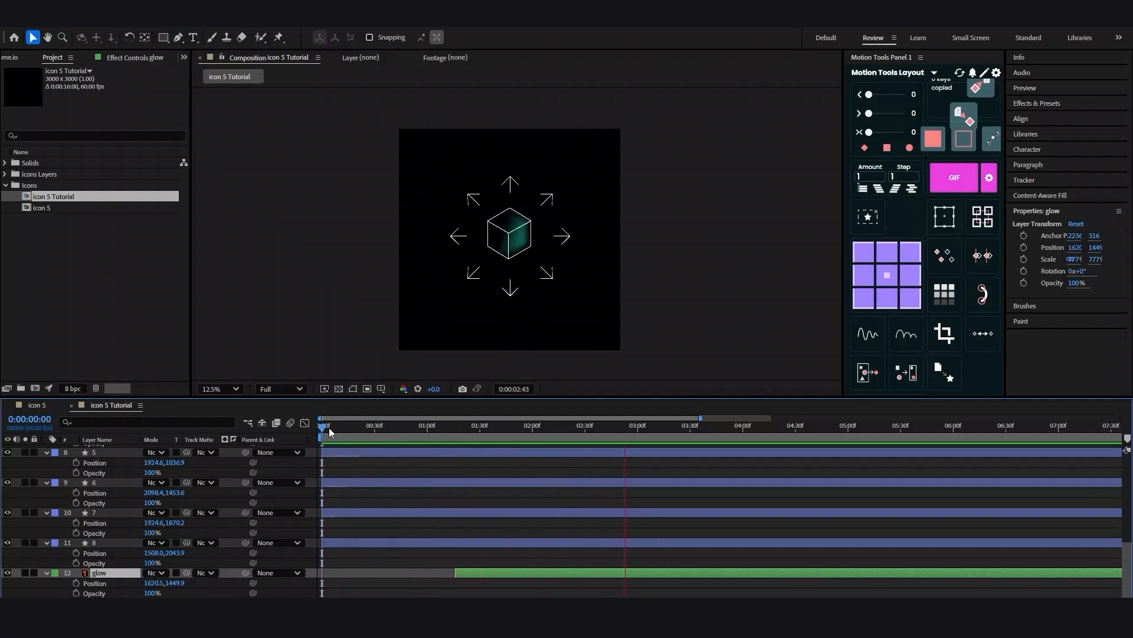
# Move the glow layer directly below the box layer in the layer stack.
pyautogui.moveTo(328, 427); pyautogui.dragTo(456, 476)
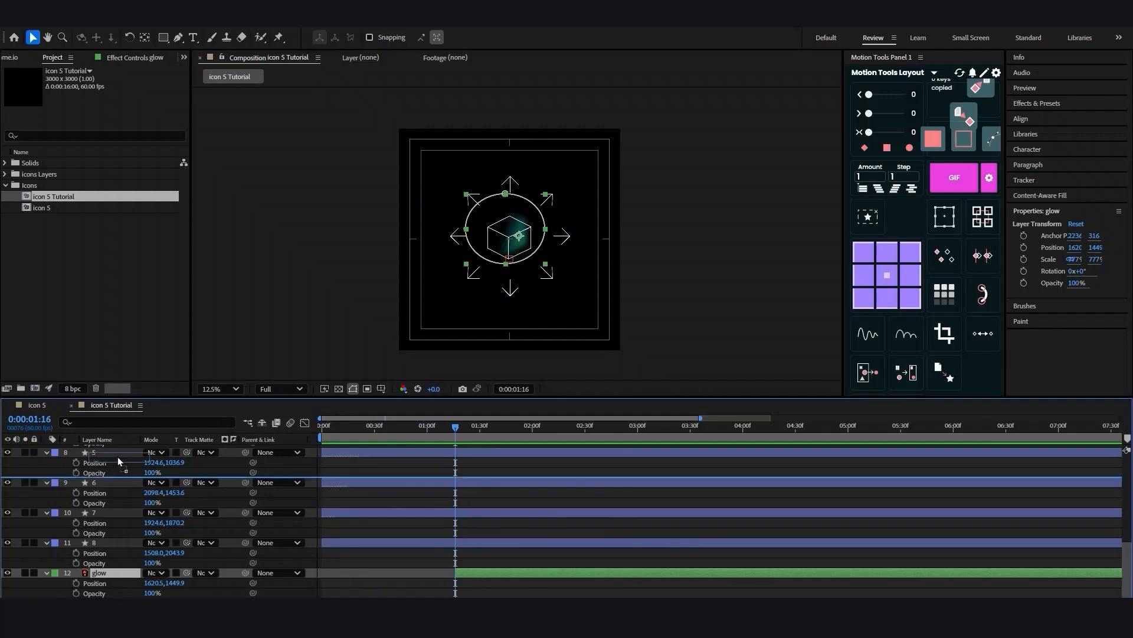
pyautogui.scroll(6, 116, 449)
pyautogui.moveTo(116, 451); pyautogui.dragTo(111, 561)
pyautogui.scroll(-2, 463, 527)
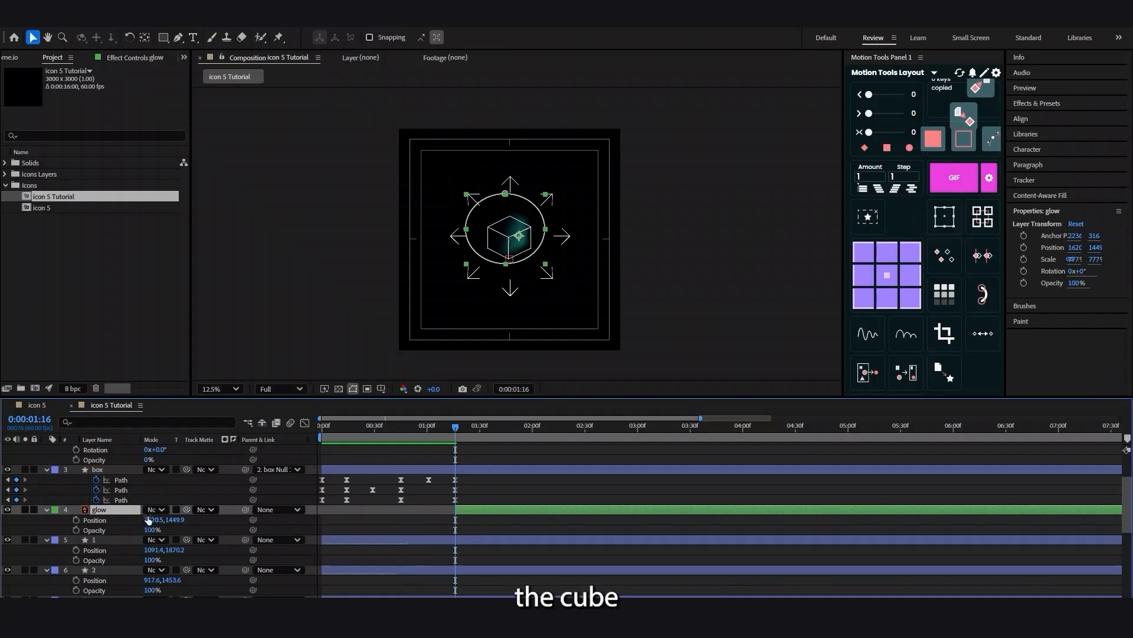
pyautogui.click(37, 519)
pyautogui.click(111, 510)
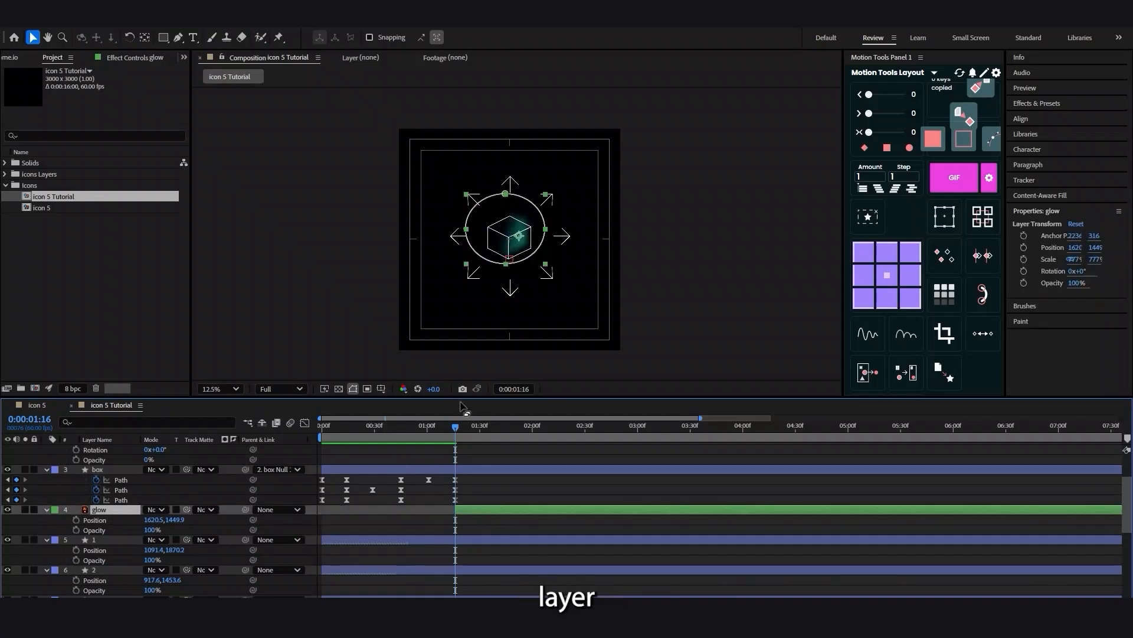
# Parent the glow layer to the box layer and preview the animation from the start.
pyautogui.moveTo(455, 426); pyautogui.dragTo(300, 423)
pyautogui.moveTo(245, 508); pyautogui.dragTo(97, 469)
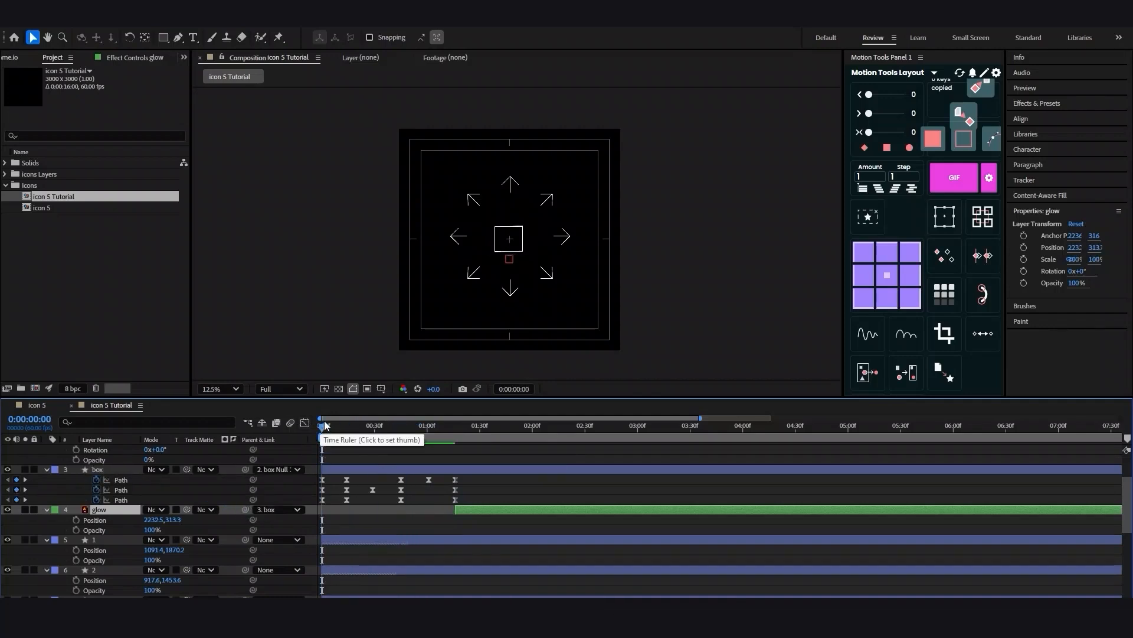
pyautogui.press('space')
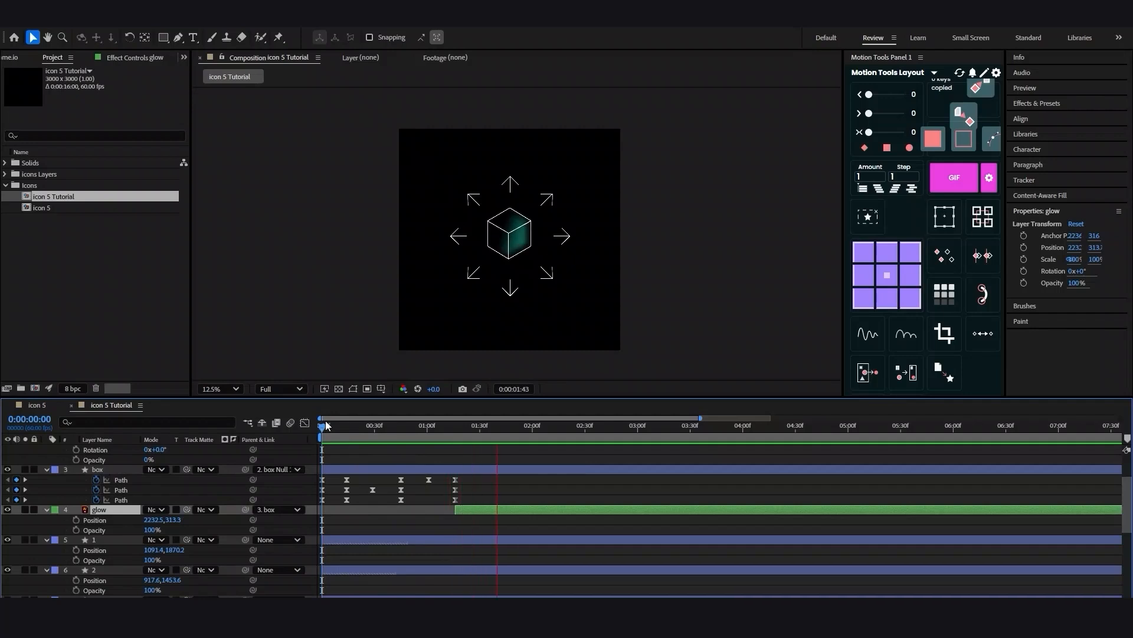
pyautogui.moveTo(322, 429)
pyautogui.mouseDown()
pyautogui.moveTo(451, 430)
pyautogui.moveTo(324, 431)
pyautogui.mouseUp()
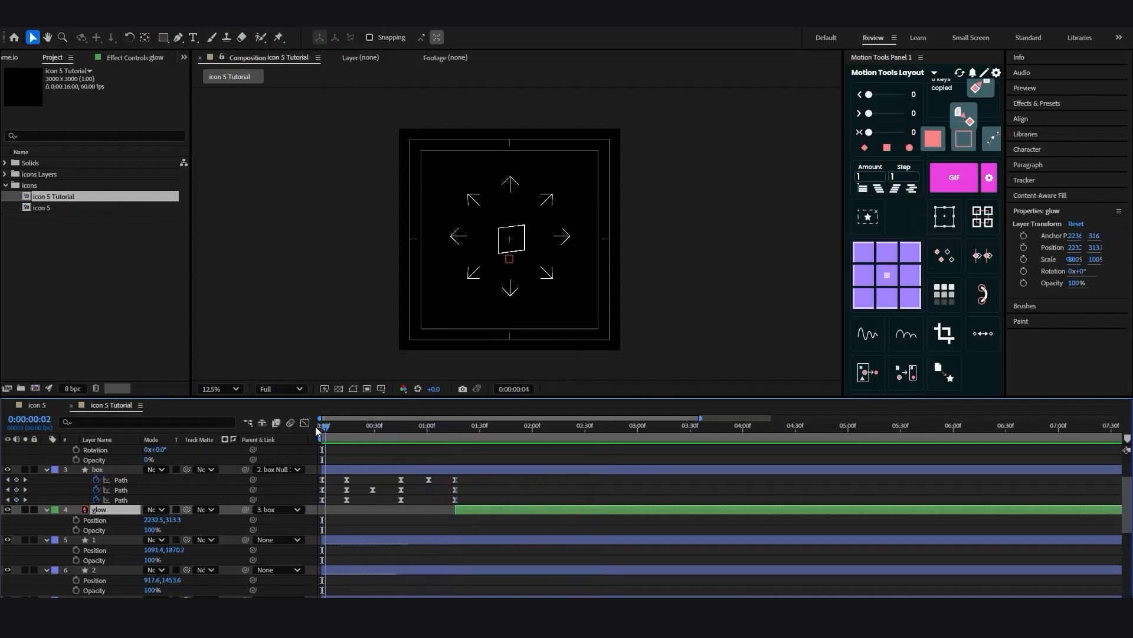
pyautogui.press('space')
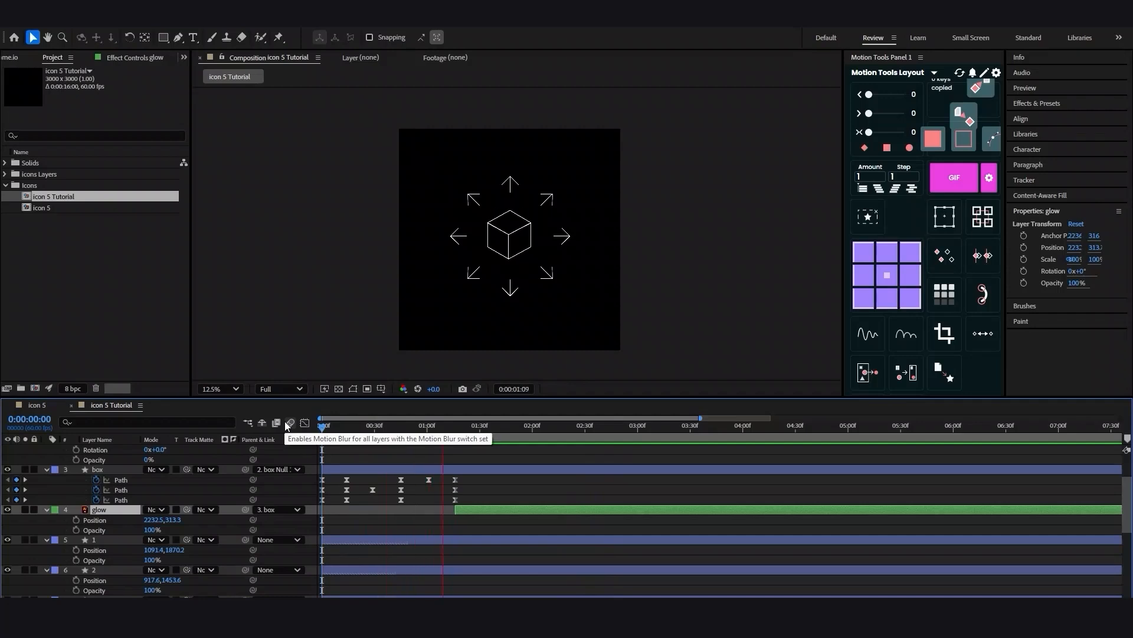
# Shift the box and glow layers together so the box's first Path keyframes fall at 0:00:01:30.
pyautogui.moveTo(326, 430); pyautogui.dragTo(458, 452)
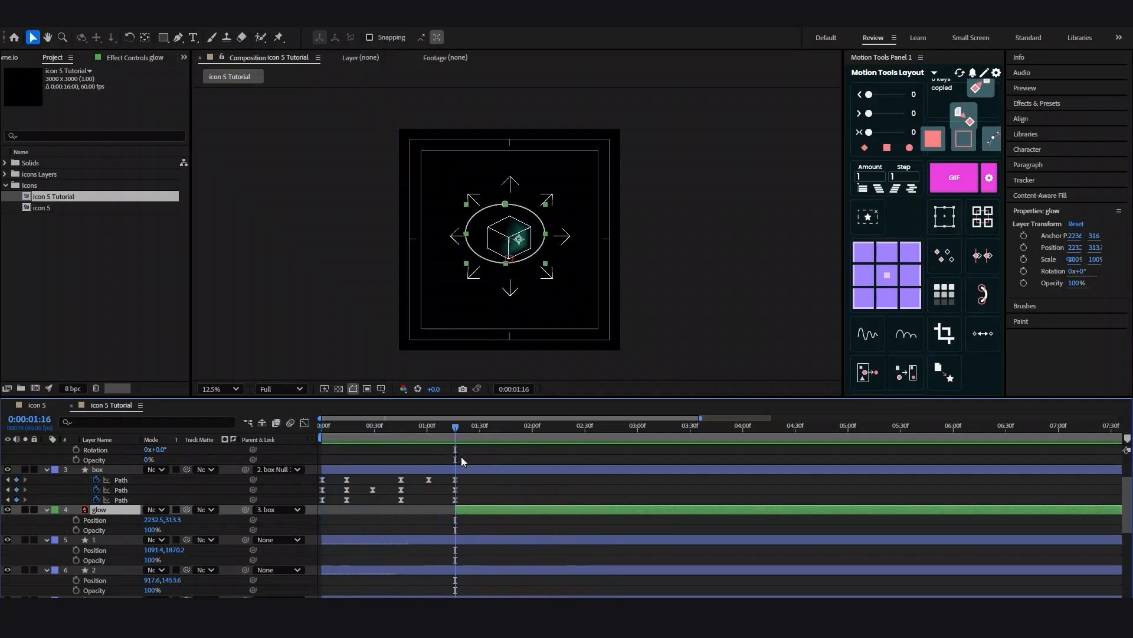
pyautogui.keyDown('shift'); pyautogui.click(465, 469); pyautogui.keyUp('shift')
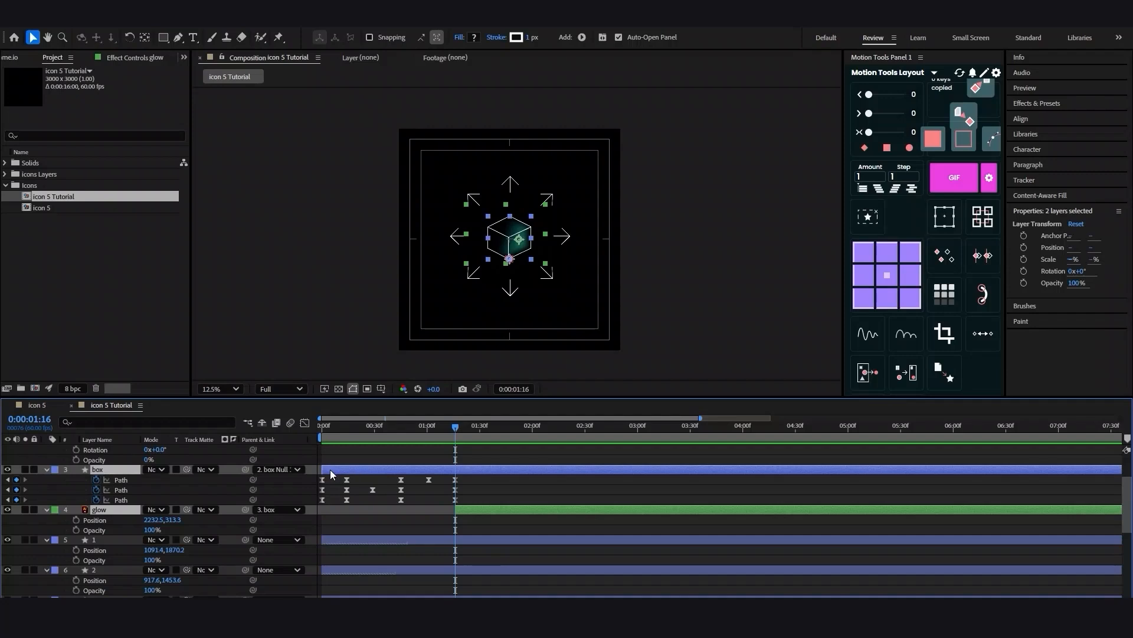
pyautogui.moveTo(331, 469)
pyautogui.mouseDown()
pyautogui.moveTo(487, 469)
pyautogui.moveTo(316, 469)
pyautogui.mouseUp()
pyautogui.click(480, 428)
pyautogui.click(491, 456)
pyautogui.scroll(2, 493, 461)
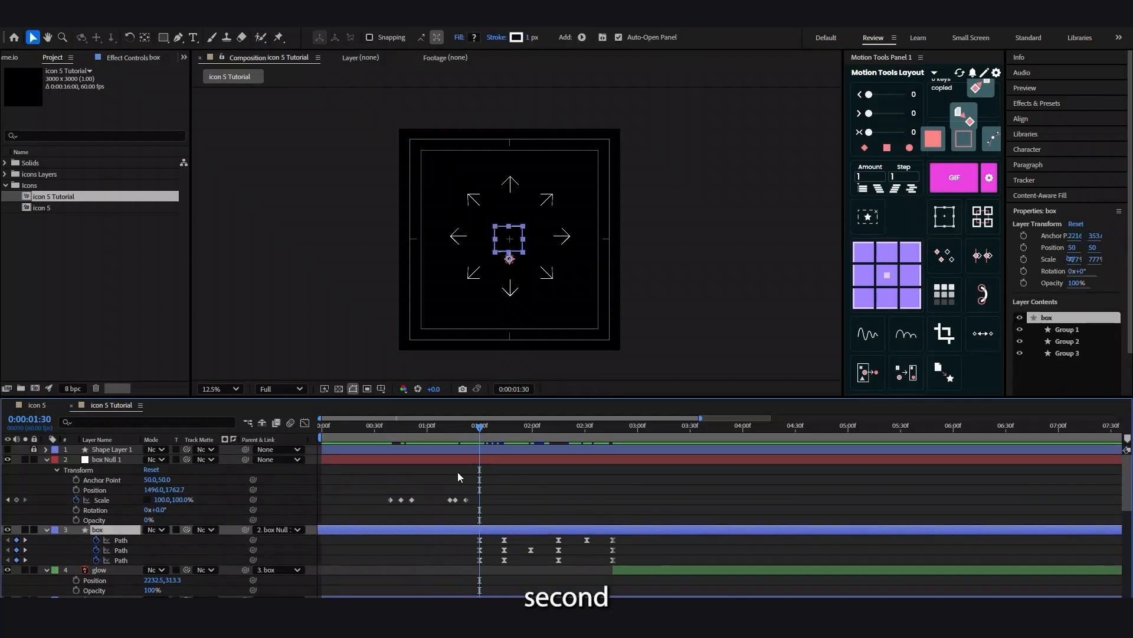
# Shift the box Null 1 layer later to realign its Scale keyframes with the box folding, and preview from the start.
pyautogui.click(395, 458)
pyautogui.moveTo(467, 458); pyautogui.dragTo(284, 458)
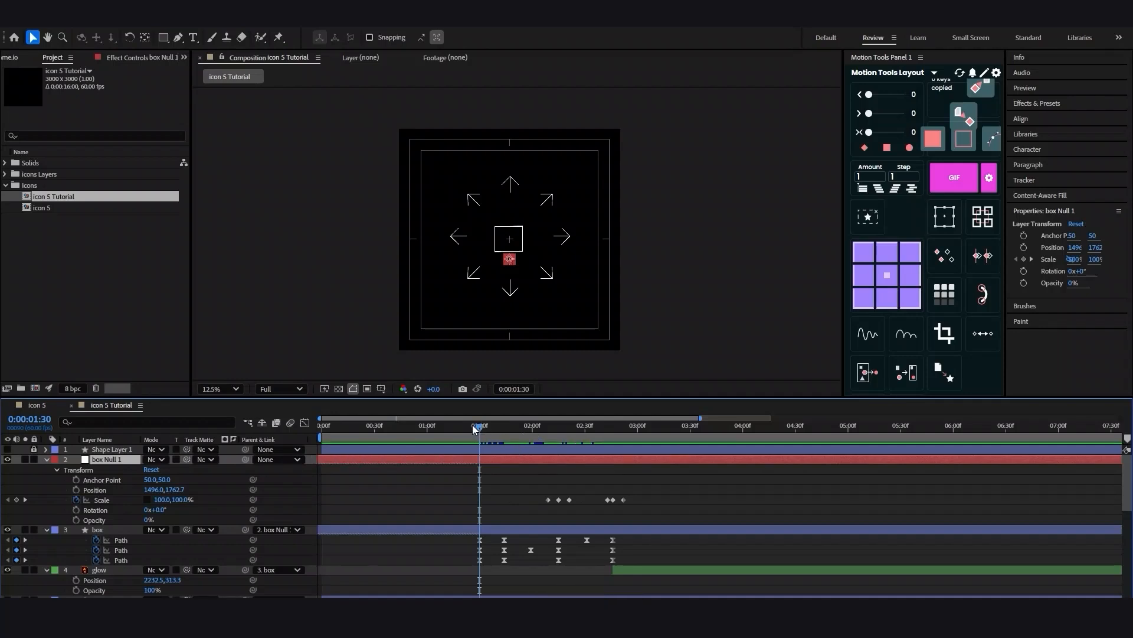
pyautogui.moveTo(476, 427); pyautogui.dragTo(292, 431)
pyautogui.press('space')
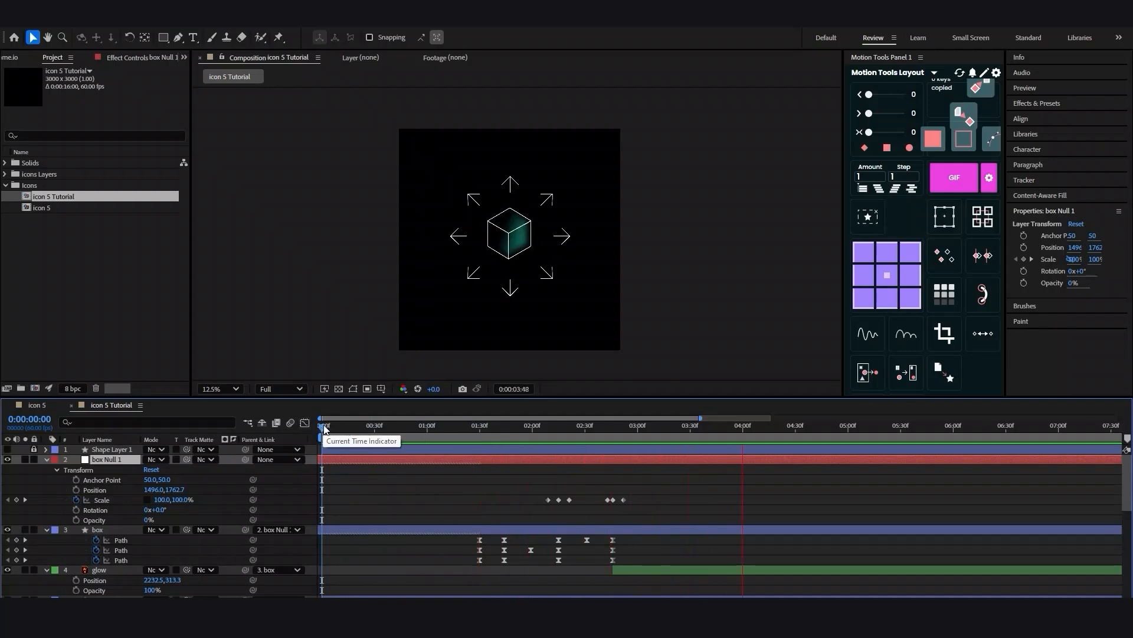
# Reveal the box layer's Transform properties and add a Scale keyframe at 0:00:01:23.
pyautogui.moveTo(378, 436); pyautogui.dragTo(470, 445)
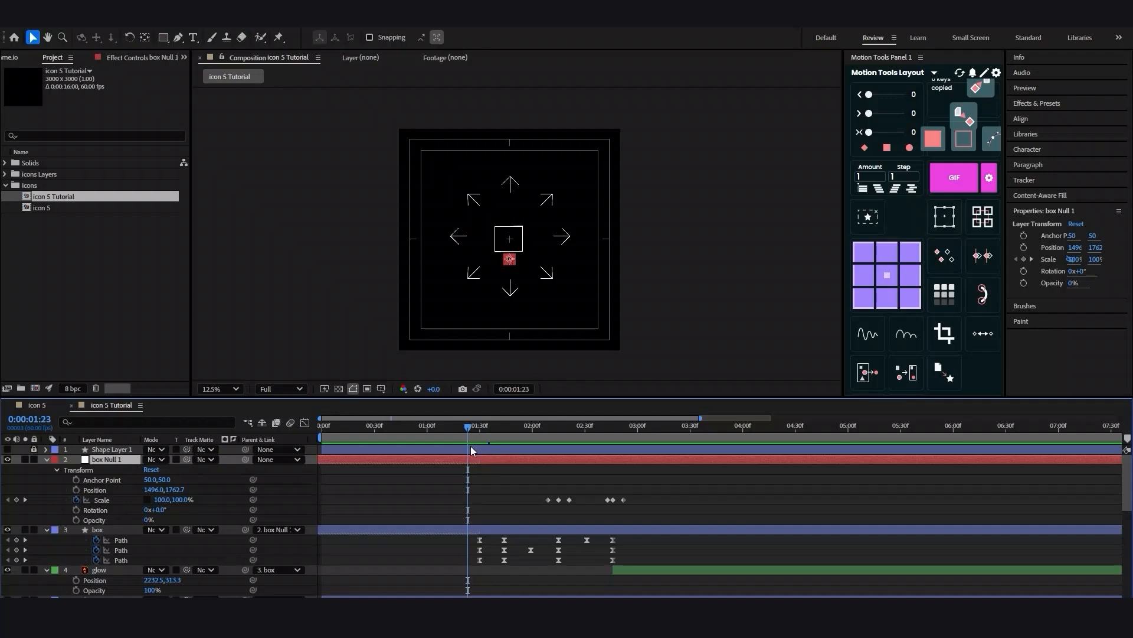
pyautogui.click(473, 529)
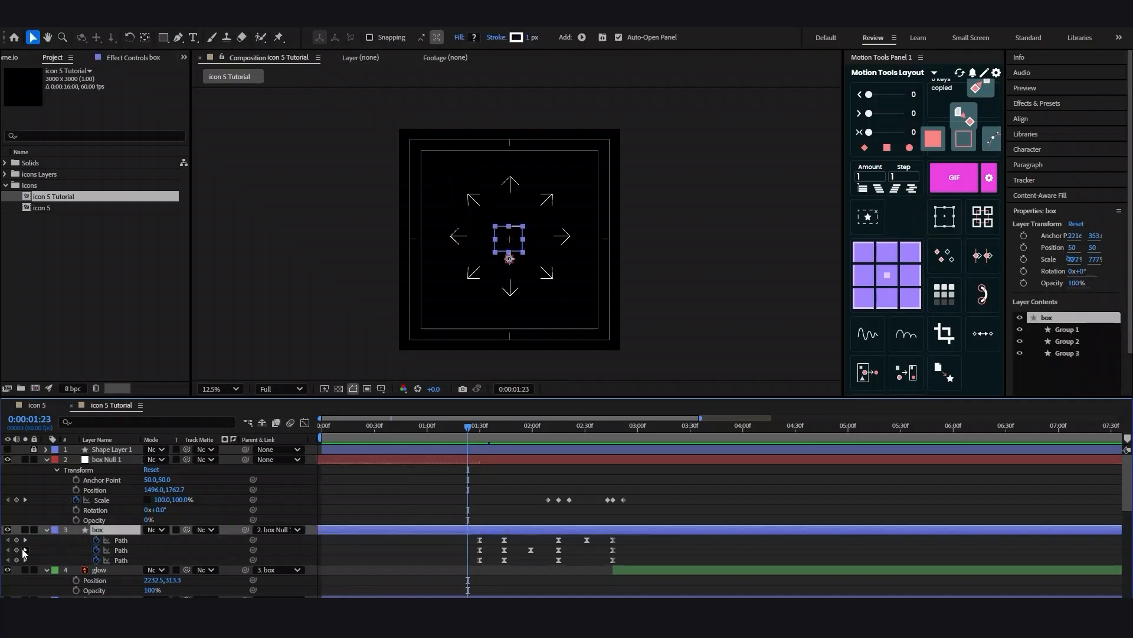
pyautogui.click(47, 529)
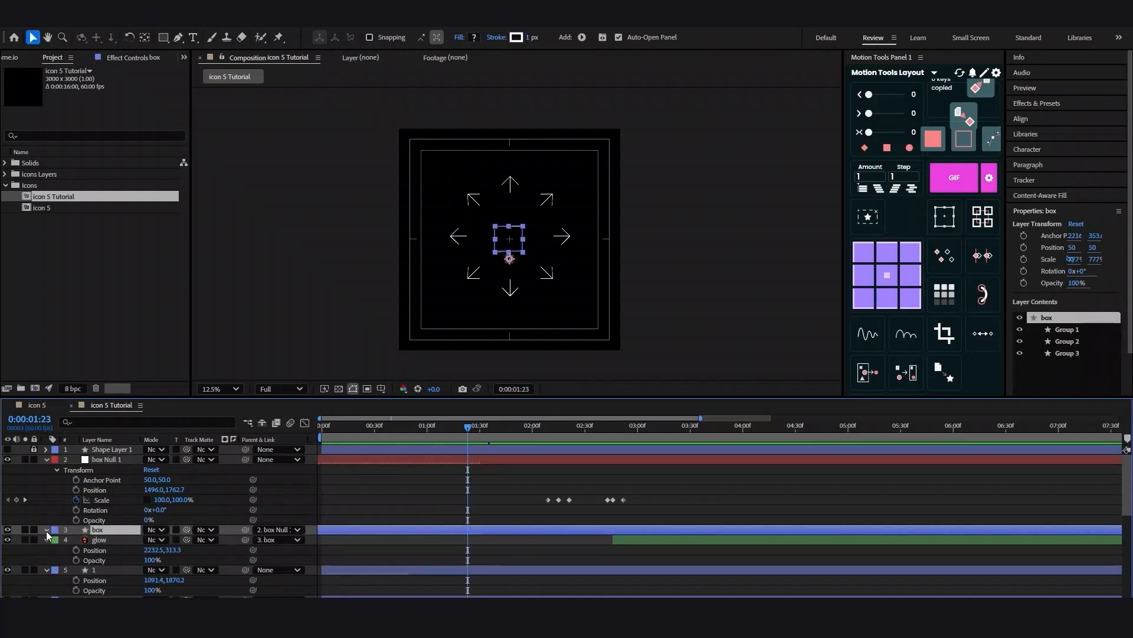
pyautogui.keyDown('ctrl'); pyautogui.click(46, 529); pyautogui.keyUp('ctrl')
pyautogui.click(58, 461)
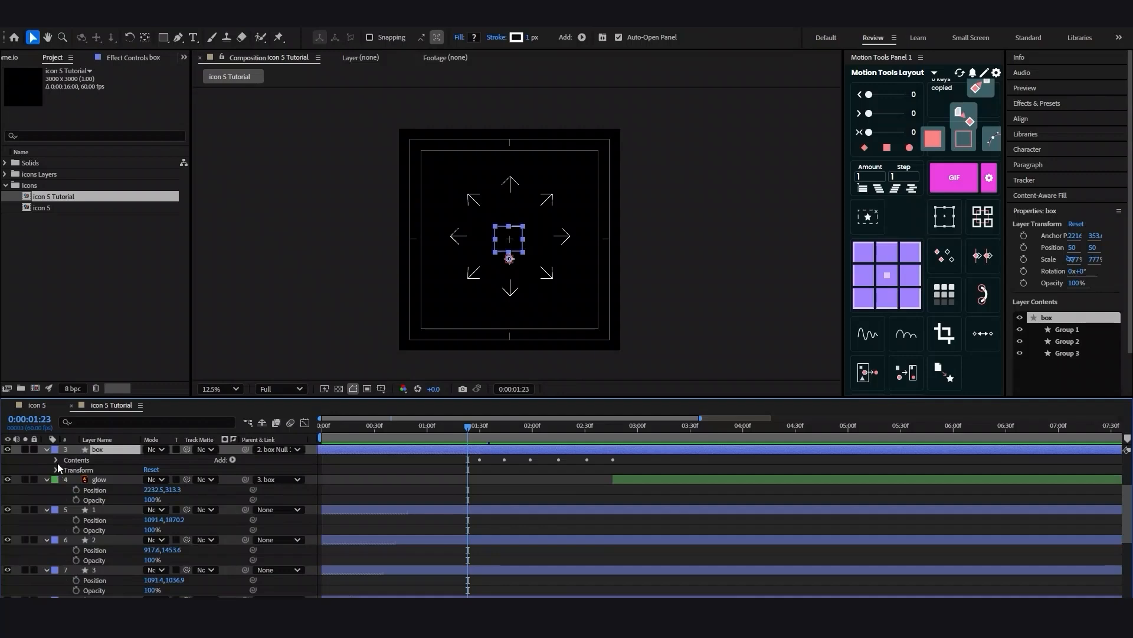
pyautogui.click(58, 460)
pyautogui.click(67, 460)
pyautogui.click(65, 469)
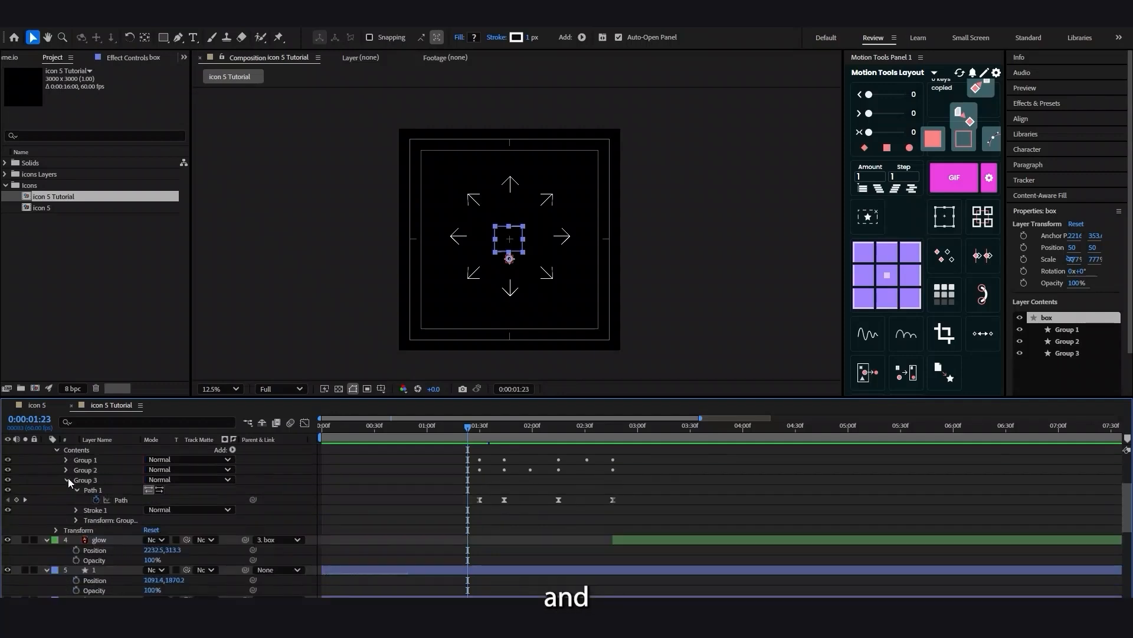
pyautogui.click(67, 480)
pyautogui.click(56, 490)
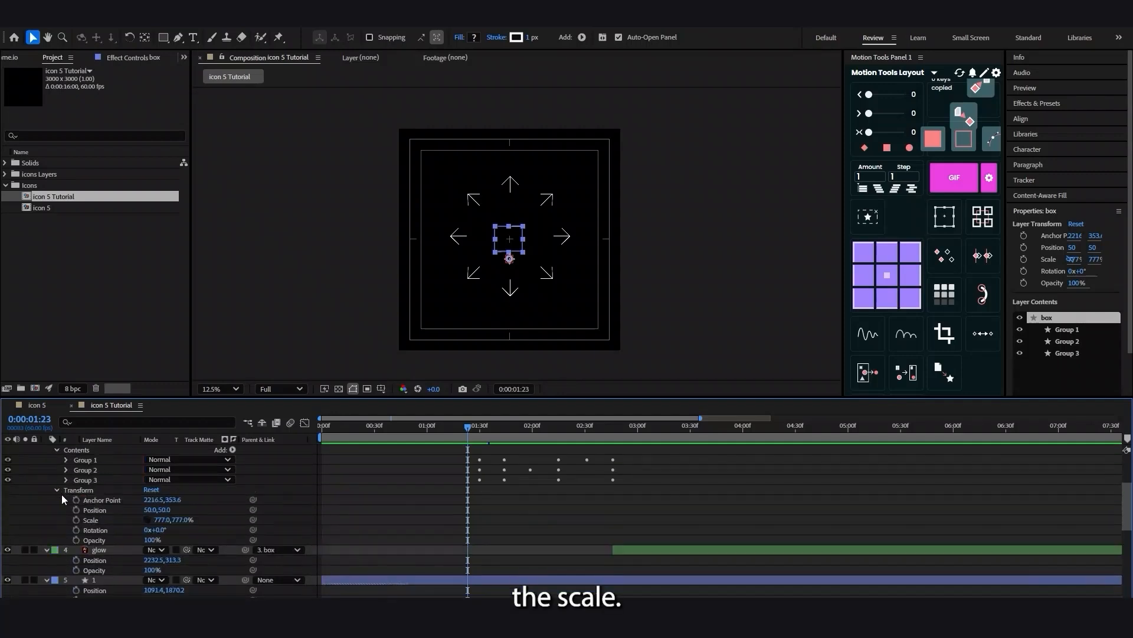
pyautogui.click(76, 520)
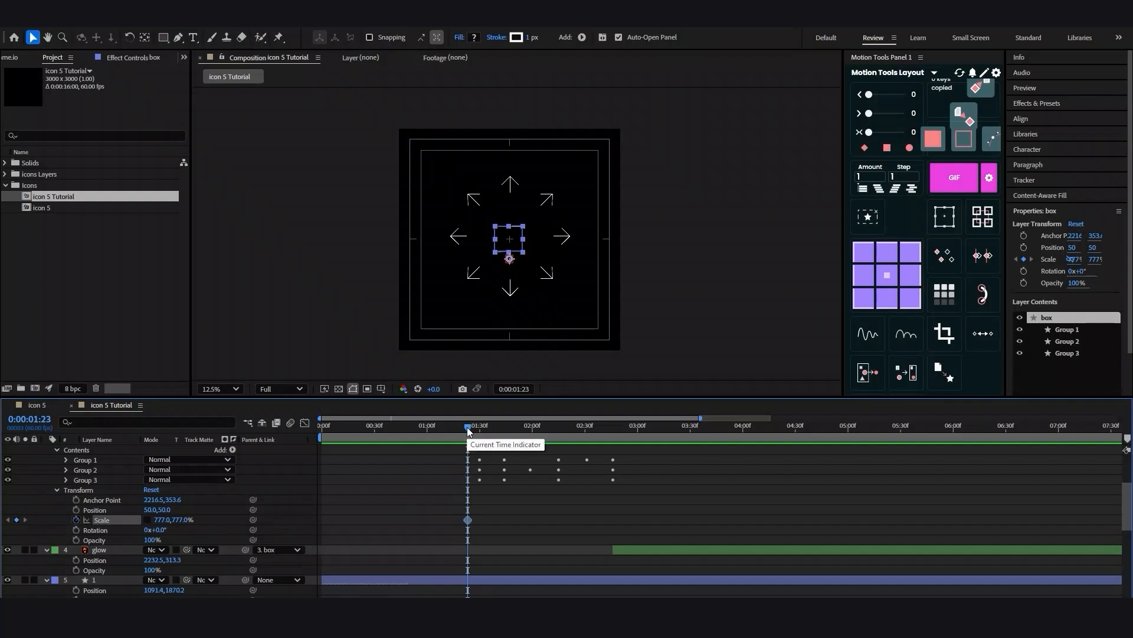
# Set the box layer's vertical scale to 656% at 0:00:01:16, leaving the horizontal scale at 777%.
pyautogui.moveTo(467, 428); pyautogui.dragTo(455, 424)
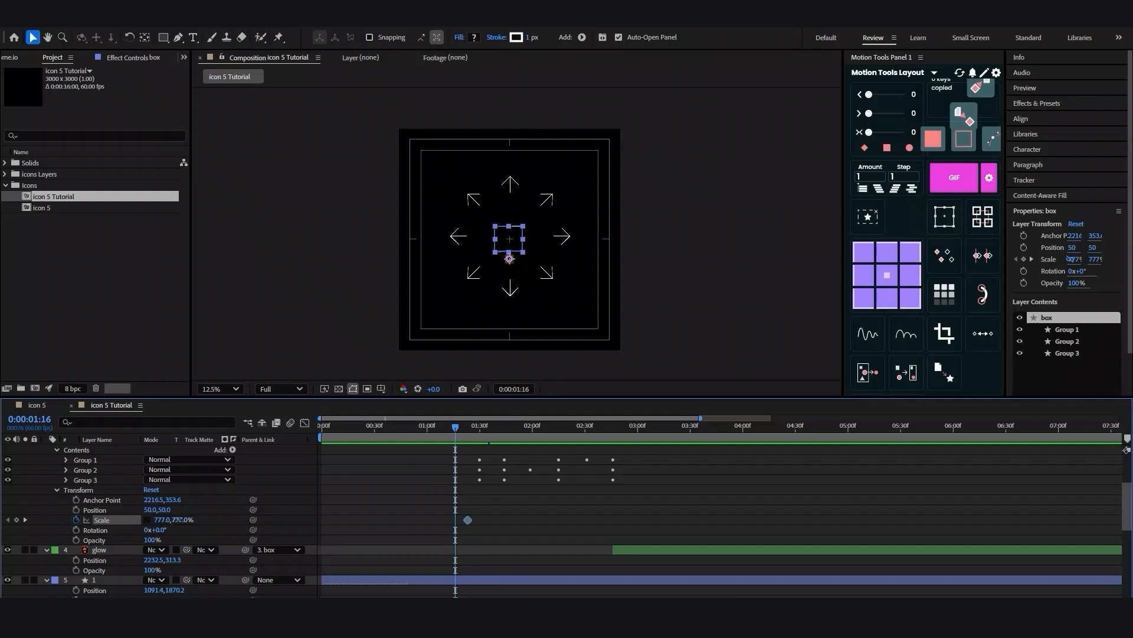
pyautogui.moveTo(175, 519); pyautogui.dragTo(175, 520)
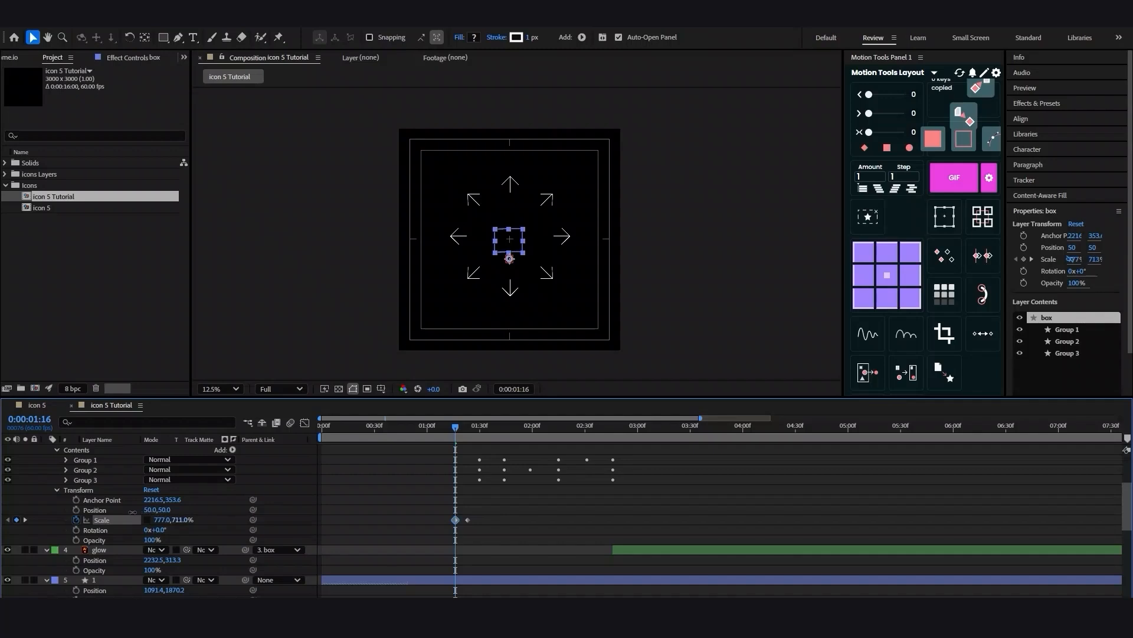
pyautogui.moveTo(124, 512); pyautogui.dragTo(96, 509)
# Set the box layer's vertical scale to 921% at 0:00:01:09 and preview the stretch.
pyautogui.moveTo(455, 427); pyautogui.dragTo(444, 427)
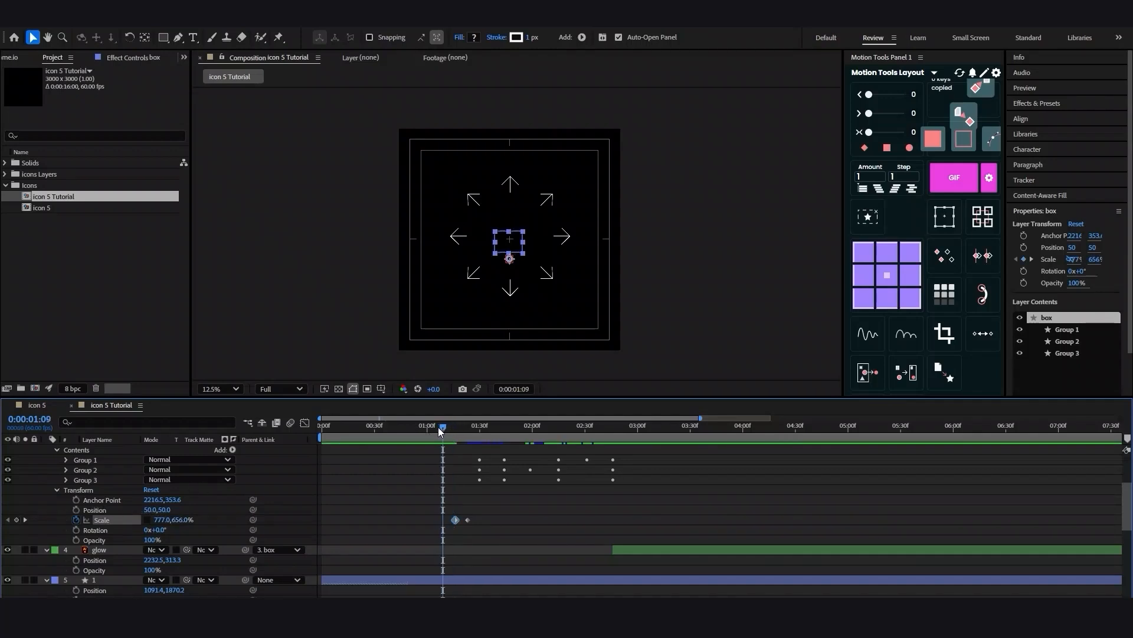
pyautogui.moveTo(178, 520); pyautogui.dragTo(319, 506)
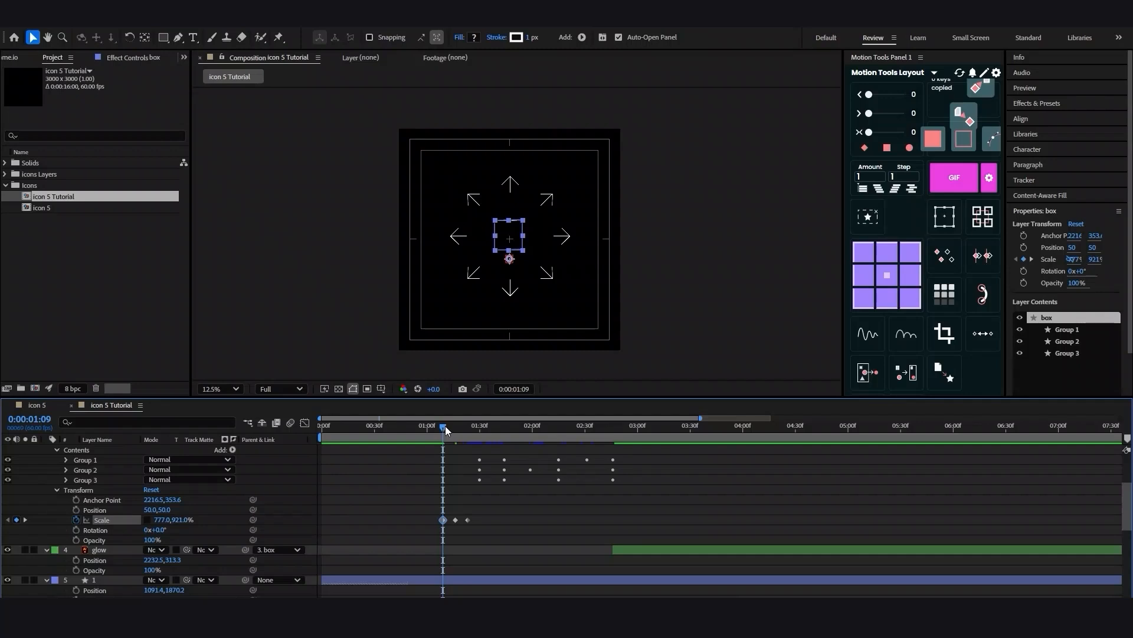
pyautogui.moveTo(445, 427)
pyautogui.mouseDown()
pyautogui.moveTo(281, 423)
pyautogui.moveTo(543, 413)
pyautogui.moveTo(345, 424)
pyautogui.moveTo(444, 421)
pyautogui.mouseUp()
pyautogui.press('space')
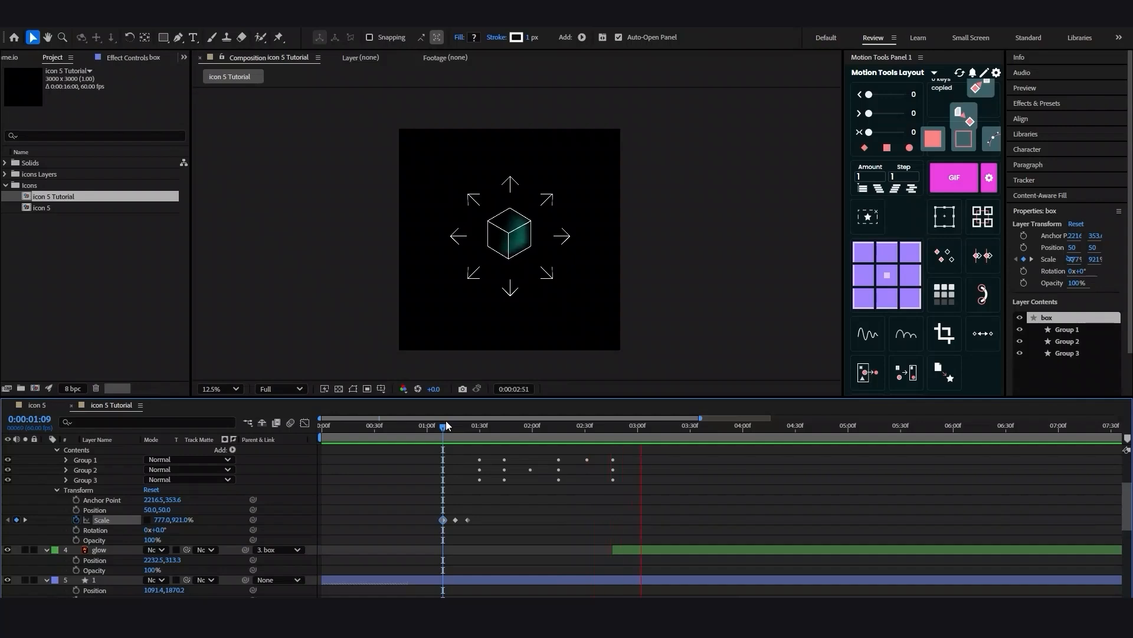
# Set the box layer's vertical scale to 1466% on the Scale keyframe at 0:00:01:09.
pyautogui.moveTo(444, 427); pyautogui.dragTo(427, 426)
pyautogui.scroll(1, 502, 245)
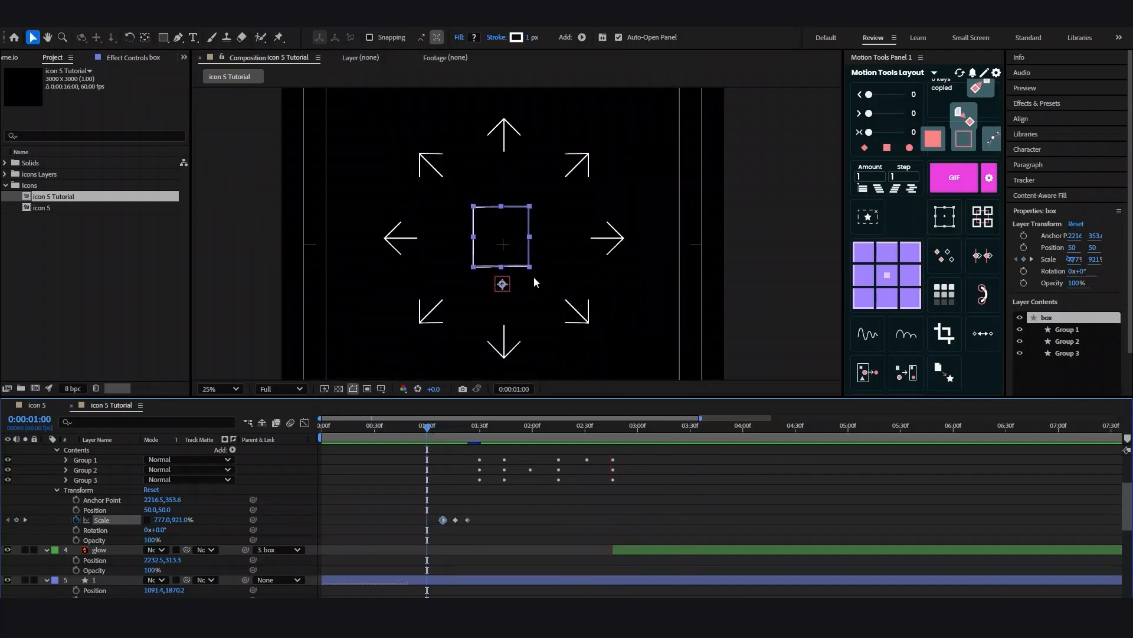
pyautogui.click(238, 263)
pyautogui.click(521, 266)
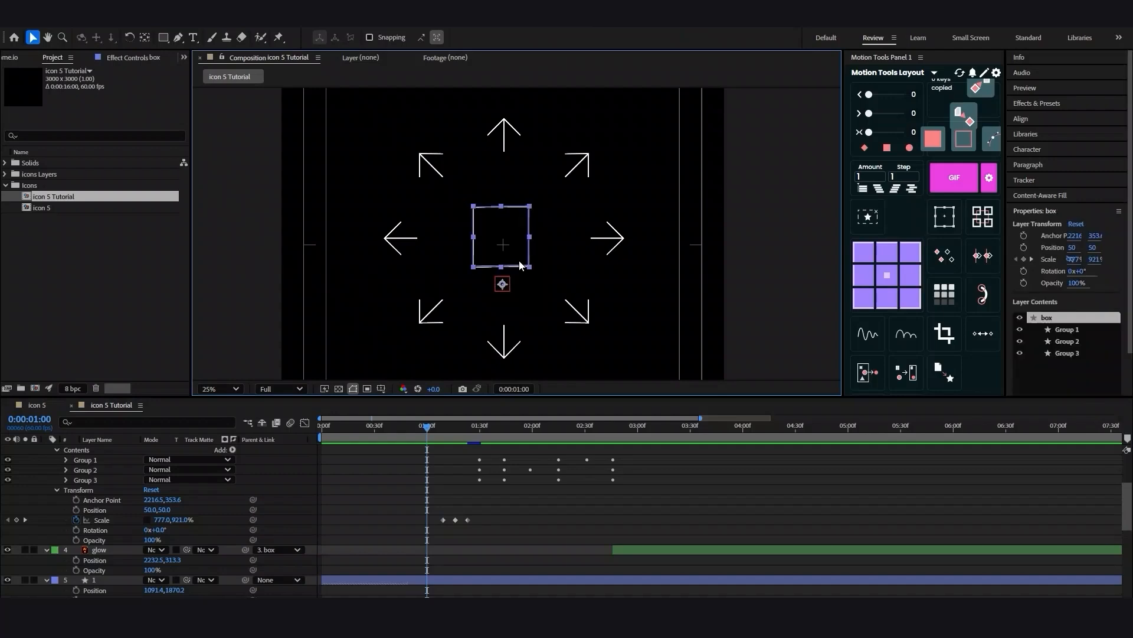
pyautogui.moveTo(429, 427)
pyautogui.mouseDown()
pyautogui.moveTo(491, 426)
pyautogui.moveTo(445, 431)
pyautogui.mouseUp()
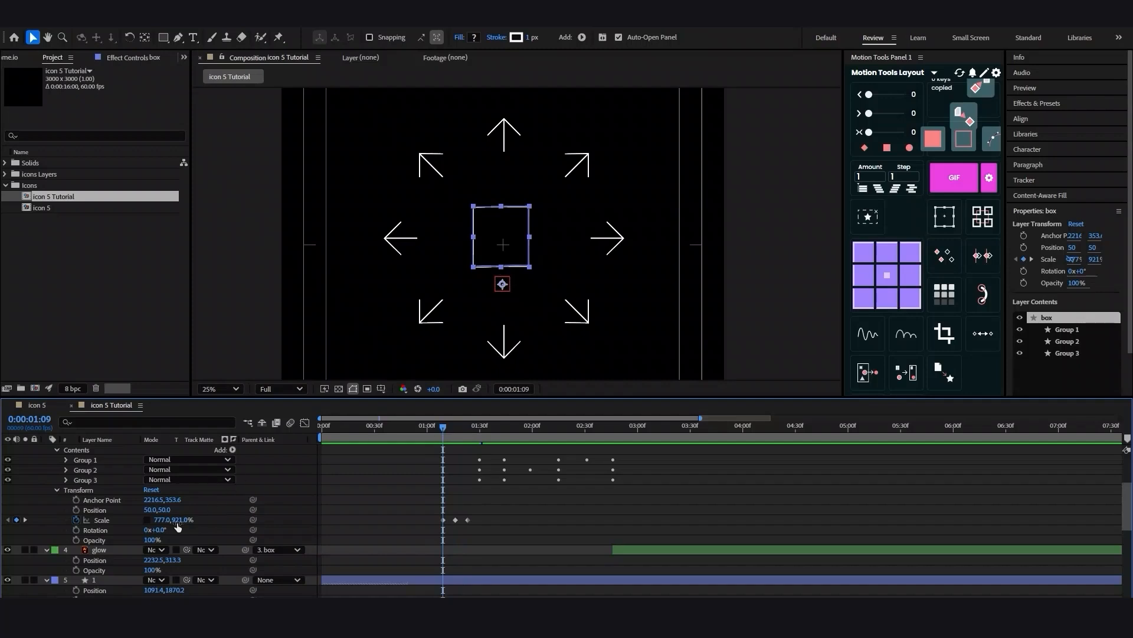
pyautogui.moveTo(177, 522); pyautogui.dragTo(508, 513)
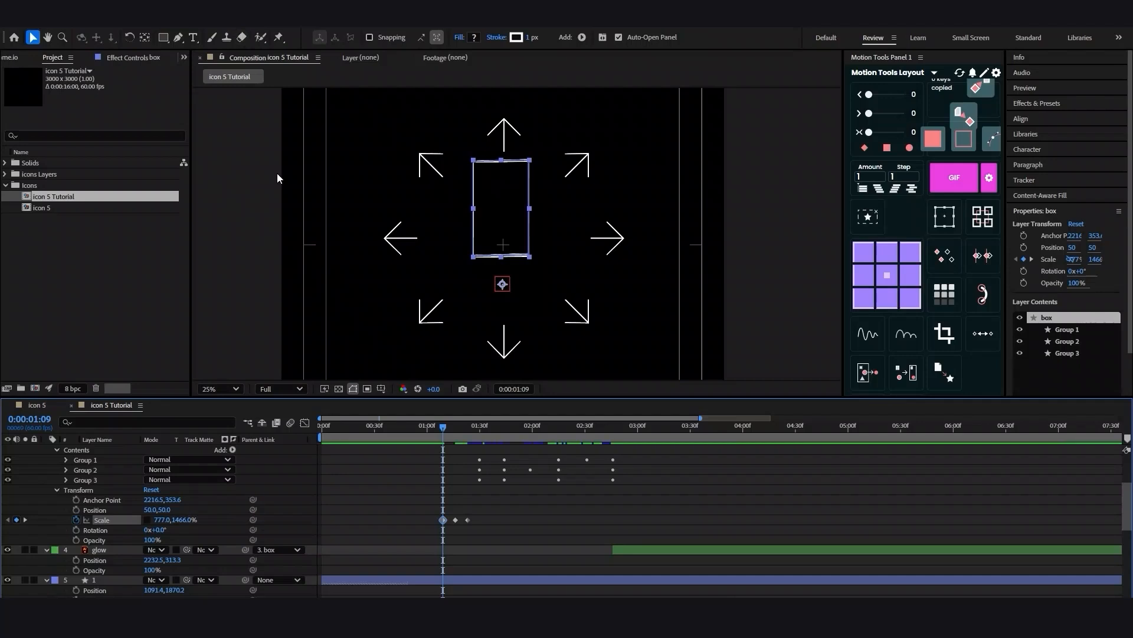
# Add a Position keyframe to the box layer and place it at 0:00:01:16.
pyautogui.click(76, 510)
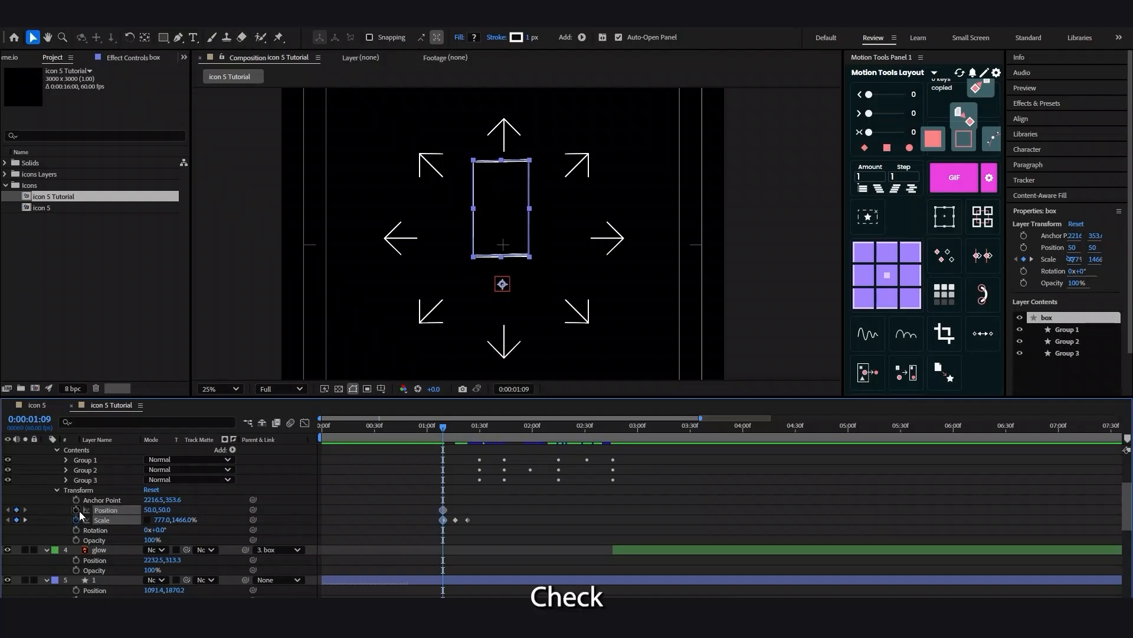
pyautogui.press('pagedown')
pyautogui.moveTo(458, 431)
pyautogui.mouseDown()
pyautogui.moveTo(475, 434)
pyautogui.moveTo(458, 434)
pyautogui.mouseUp()
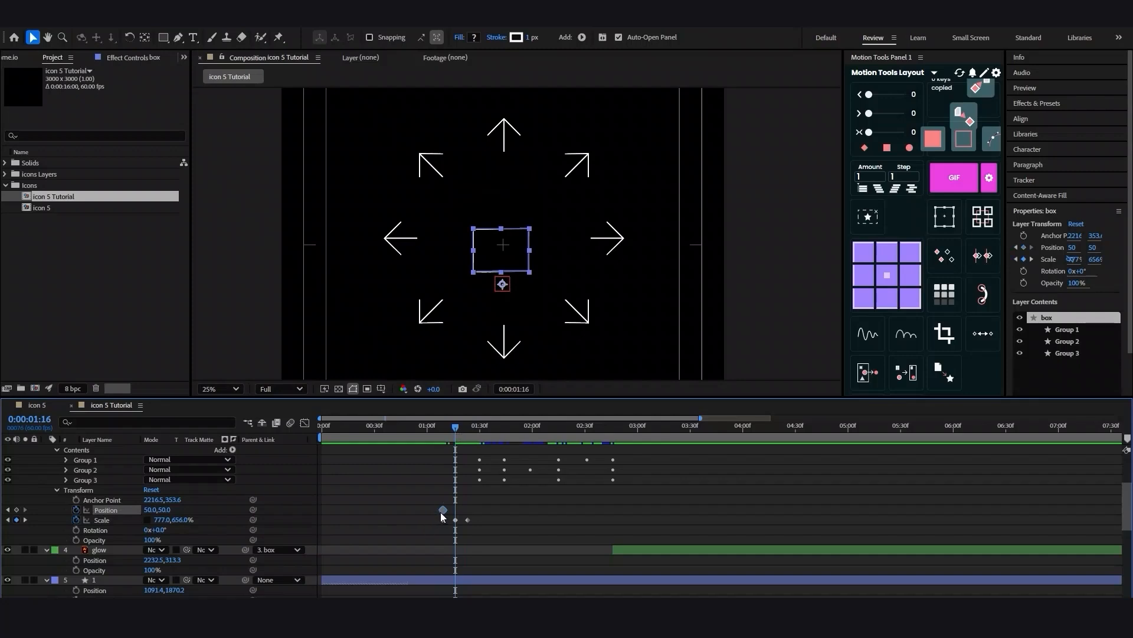
pyautogui.moveTo(443, 509); pyautogui.dragTo(456, 510)
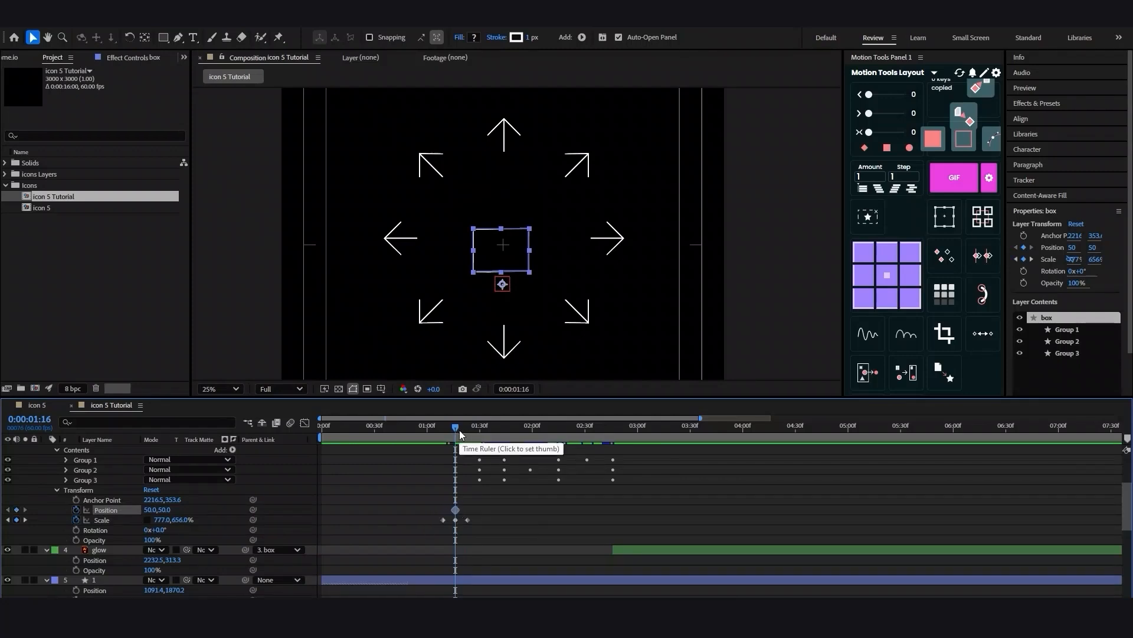
# Raise the box layer to a vertical position of -350 at 0:00:01:09 and lower it to 274 at 0:00:00:55.
pyautogui.moveTo(455, 428); pyautogui.dragTo(444, 429)
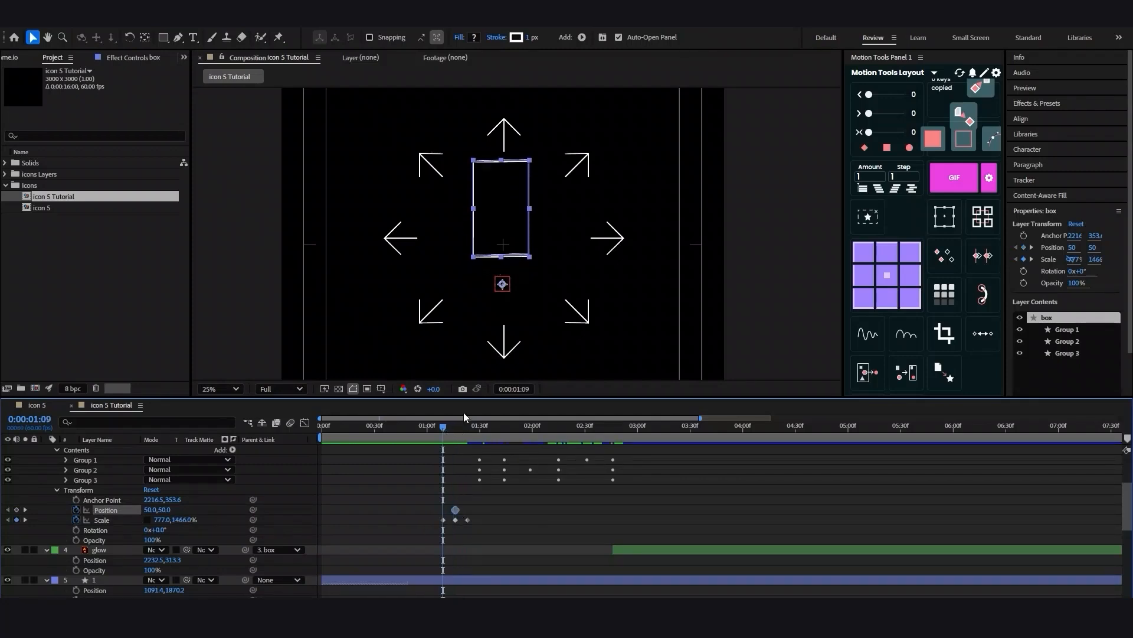
pyautogui.moveTo(503, 221); pyautogui.dragTo(511, 176)
pyautogui.moveTo(440, 428); pyautogui.dragTo(415, 429)
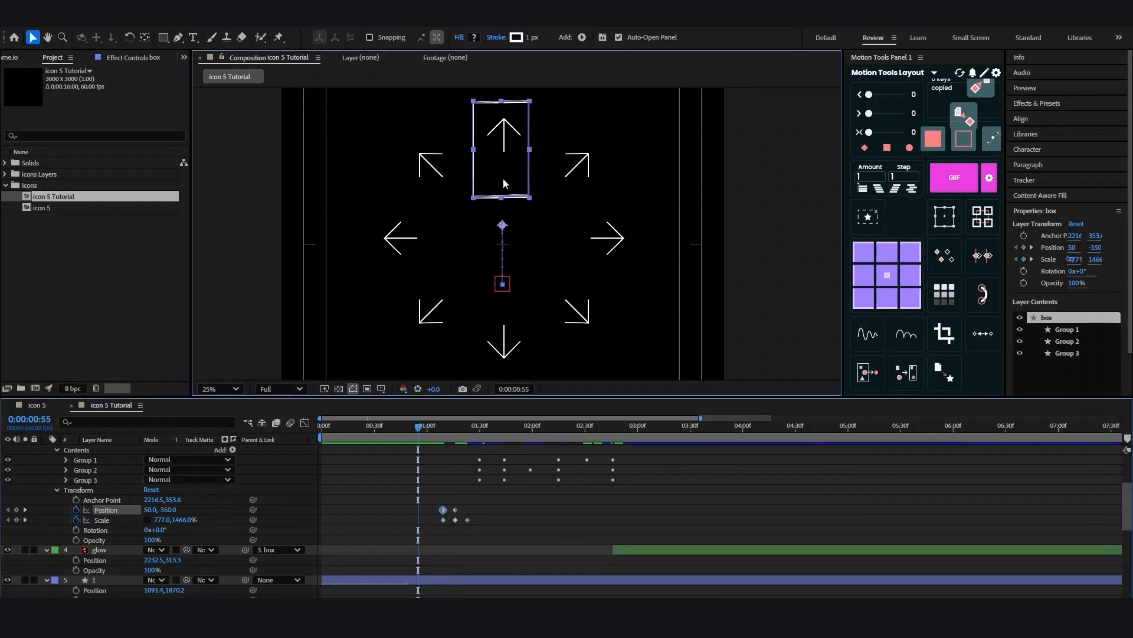
pyautogui.moveTo(503, 178); pyautogui.dragTo(500, 272)
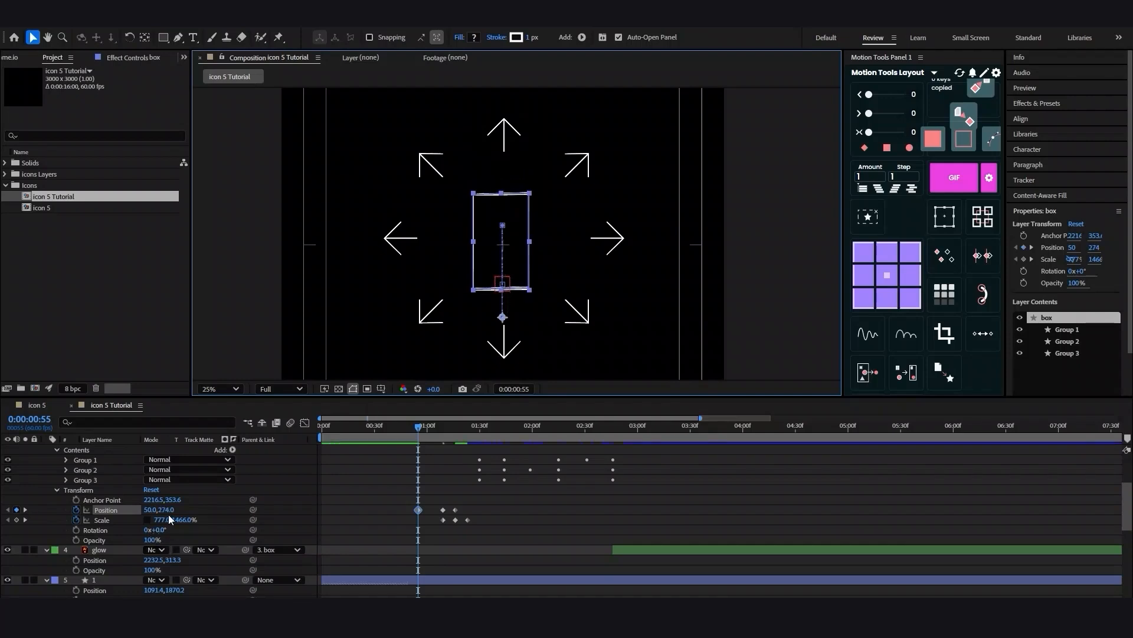
# Set the box layer's vertical scale to 0% at 0:00:00:55 and preview the pop-up animation.
pyautogui.click(183, 520)
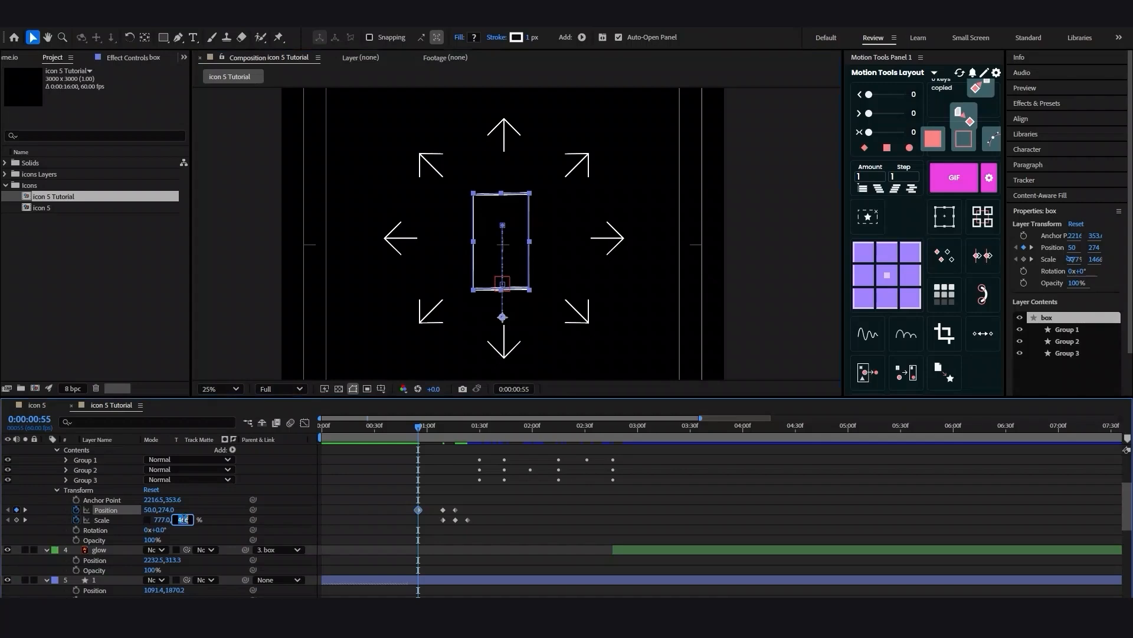
pyautogui.press('Return')
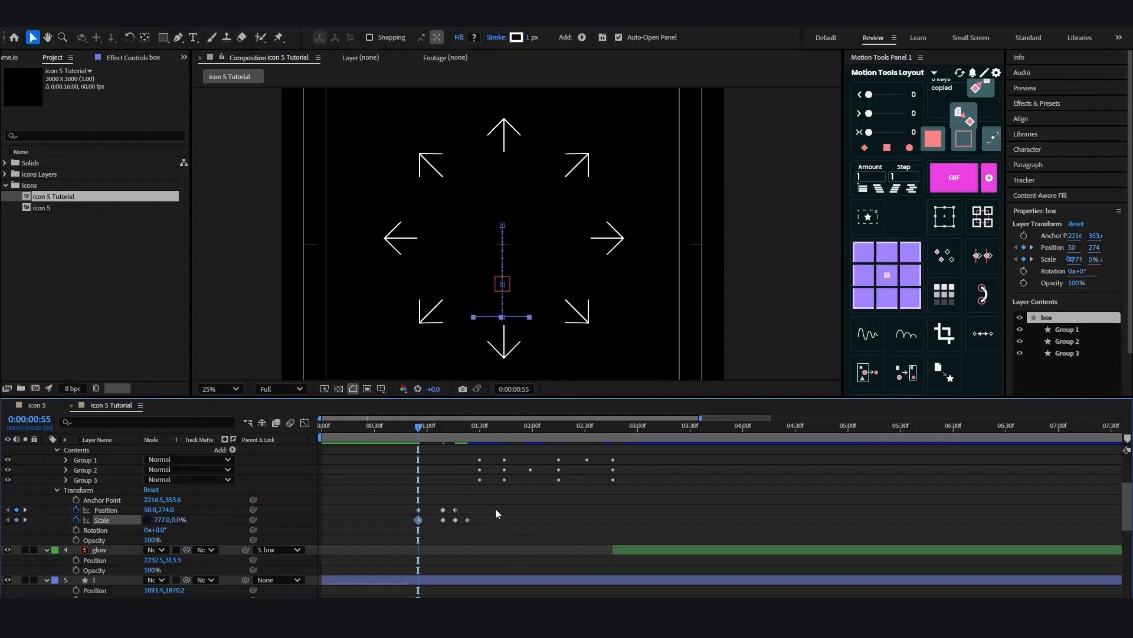
pyautogui.click(497, 510)
pyautogui.press('space')
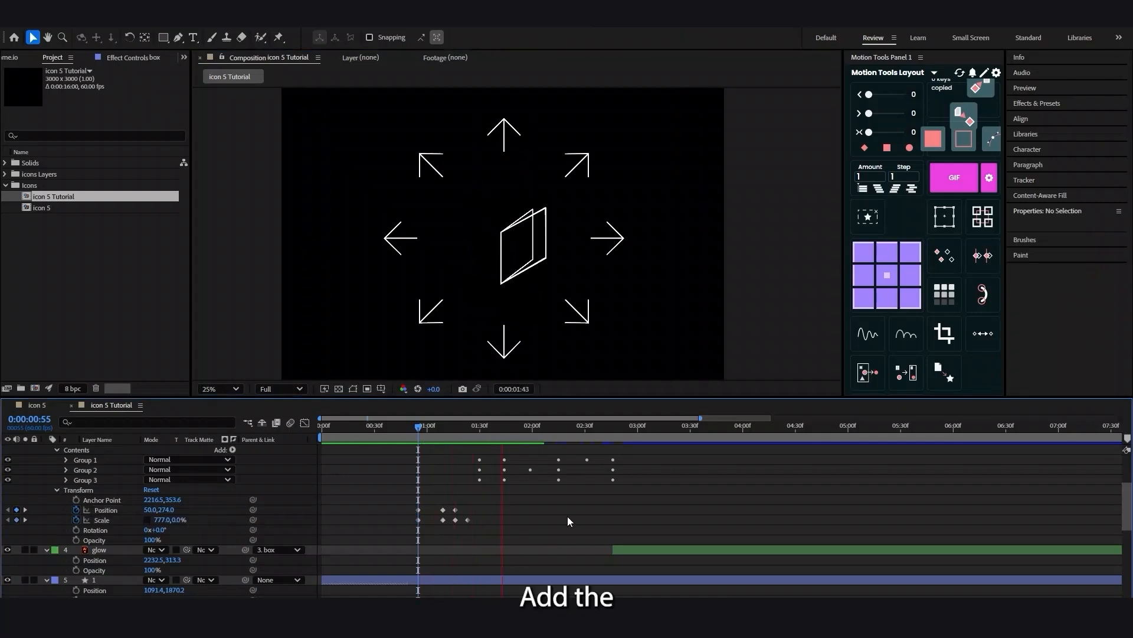
pyautogui.click(415, 426)
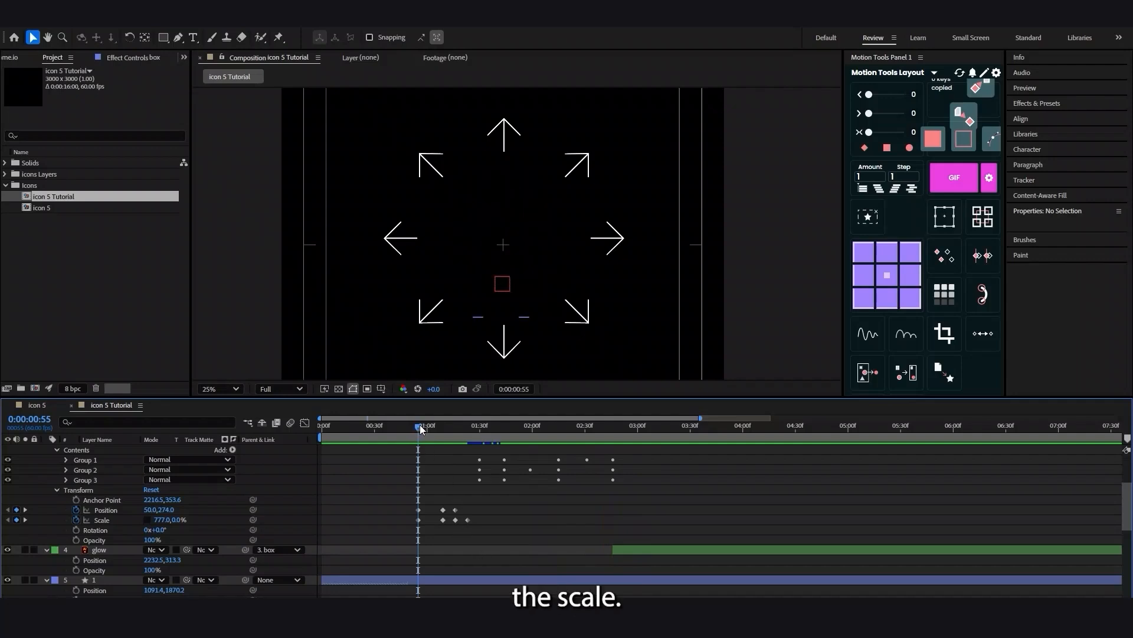
pyautogui.press('space')
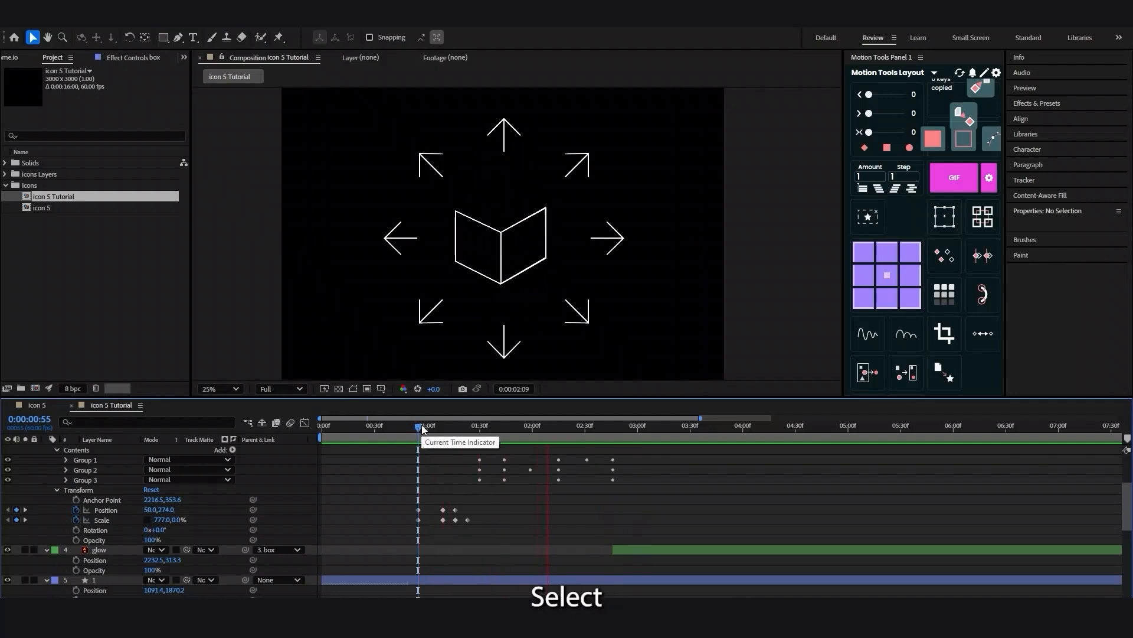
pyautogui.press('space')
pyautogui.press('space')
pyautogui.press('space')
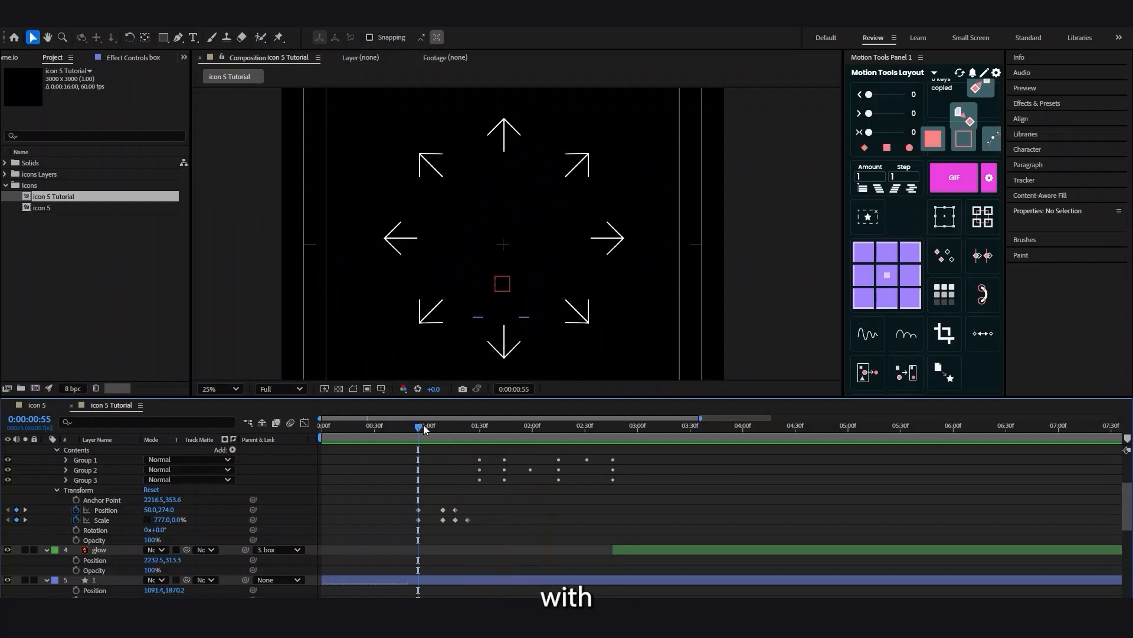
# Space the box's Position and Scale keyframes out to about 0:00:00:25, 0:00:00:49 and 0:00:01:09, and preview the slower motion.
pyautogui.moveTo(423, 424); pyautogui.dragTo(447, 433)
pyautogui.moveTo(427, 512); pyautogui.dragTo(368, 504)
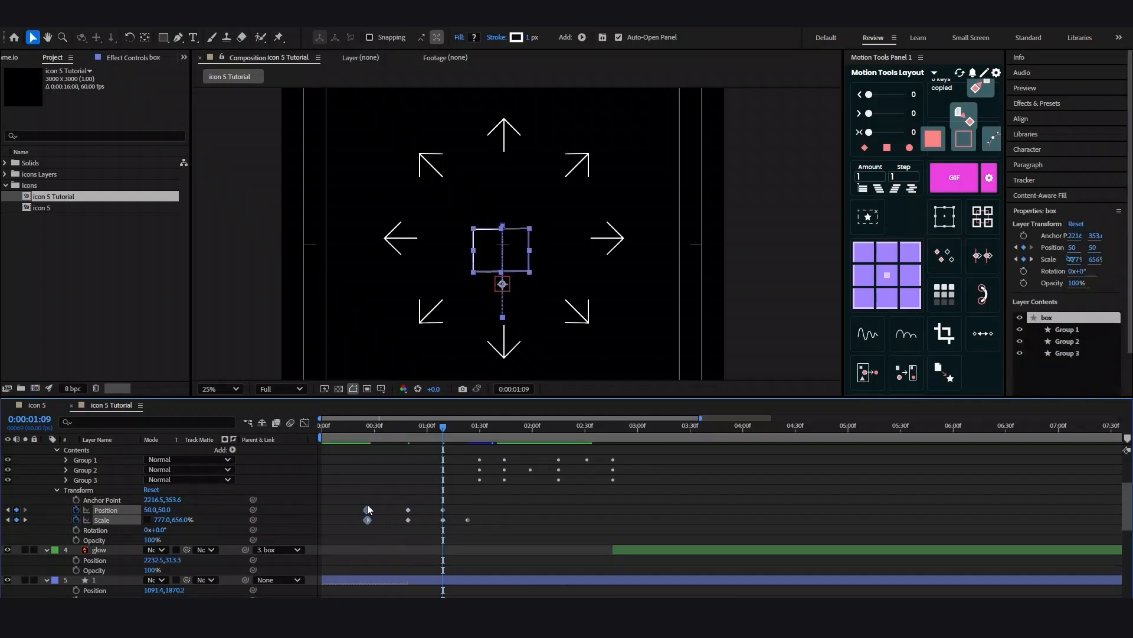
pyautogui.moveTo(437, 424); pyautogui.dragTo(367, 434)
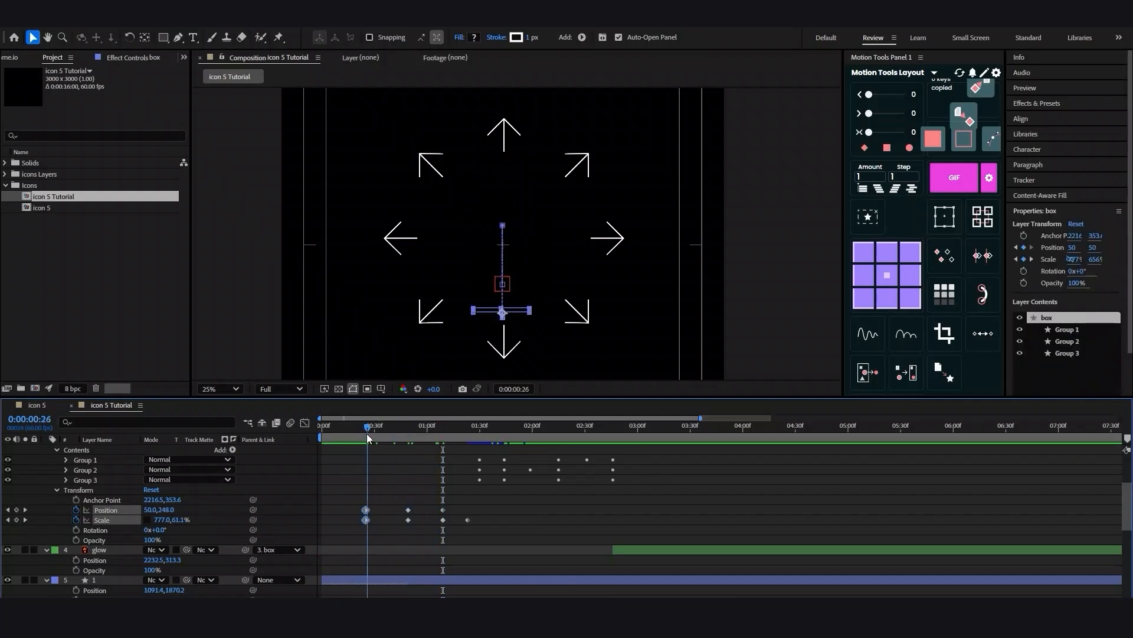
pyautogui.press('space')
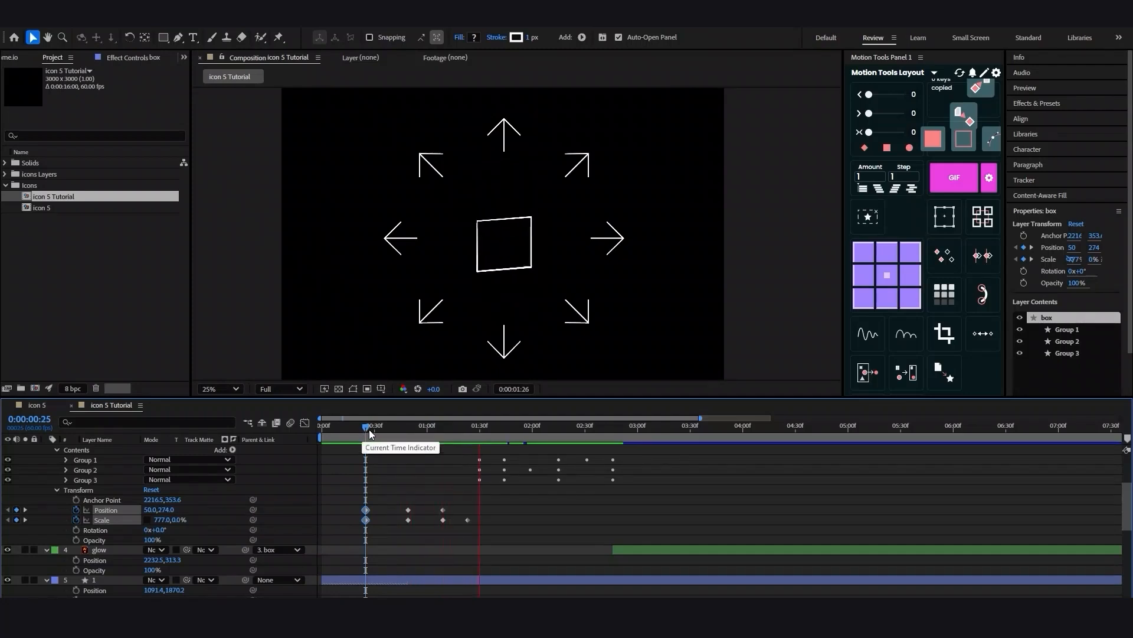
# Set the box layer's horizontal scale to 0% on the first Scale keyframe at 0:00:00:25.
pyautogui.moveTo(366, 431)
pyautogui.mouseDown()
pyautogui.moveTo(454, 431)
pyautogui.moveTo(365, 430)
pyautogui.mouseUp()
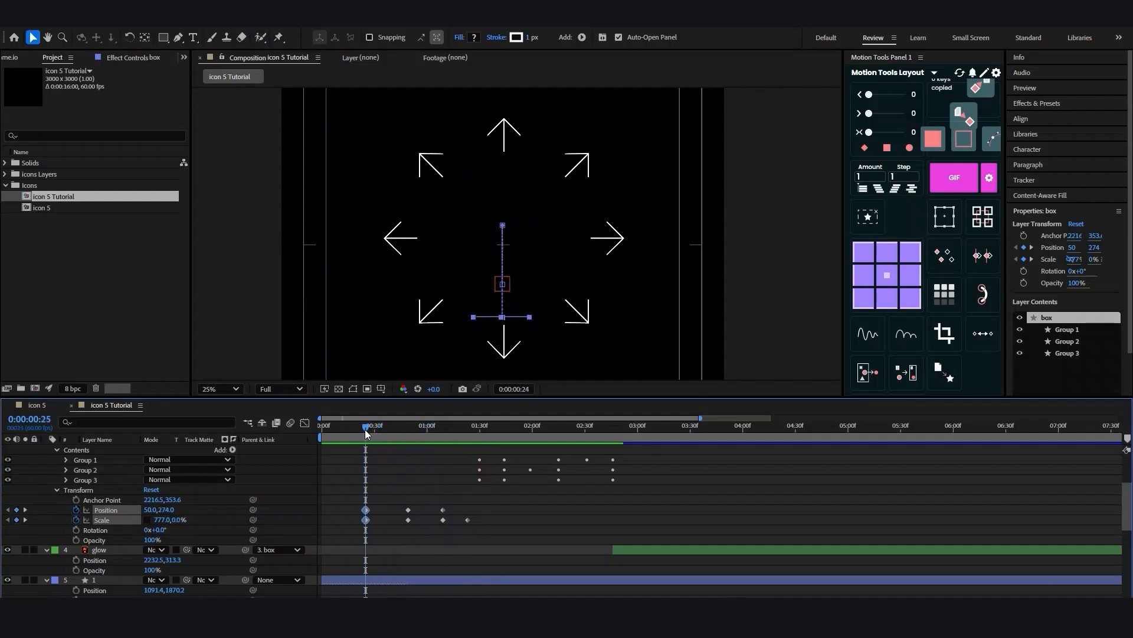
pyautogui.click(216, 511)
pyautogui.click(163, 519)
pyautogui.write('0')
pyautogui.press('Return')
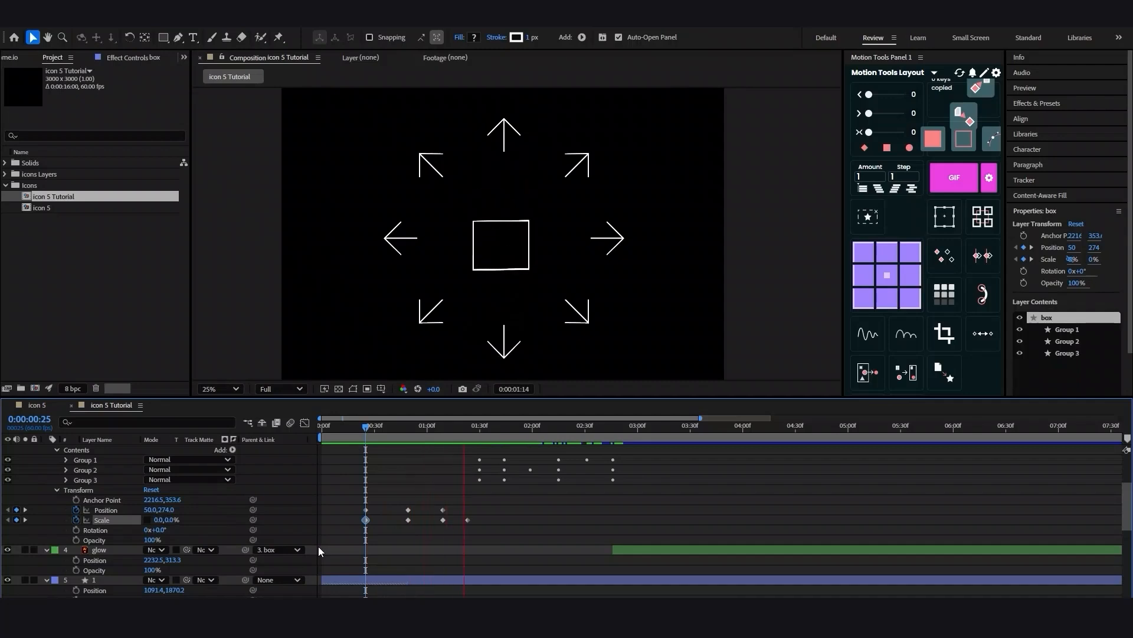
# Move the first Position and Scale keyframes of the box to 0:00:00:37 and preview the faster intro.
pyautogui.click(374, 527)
pyautogui.moveTo(356, 508); pyautogui.dragTo(385, 508)
pyautogui.press('space')
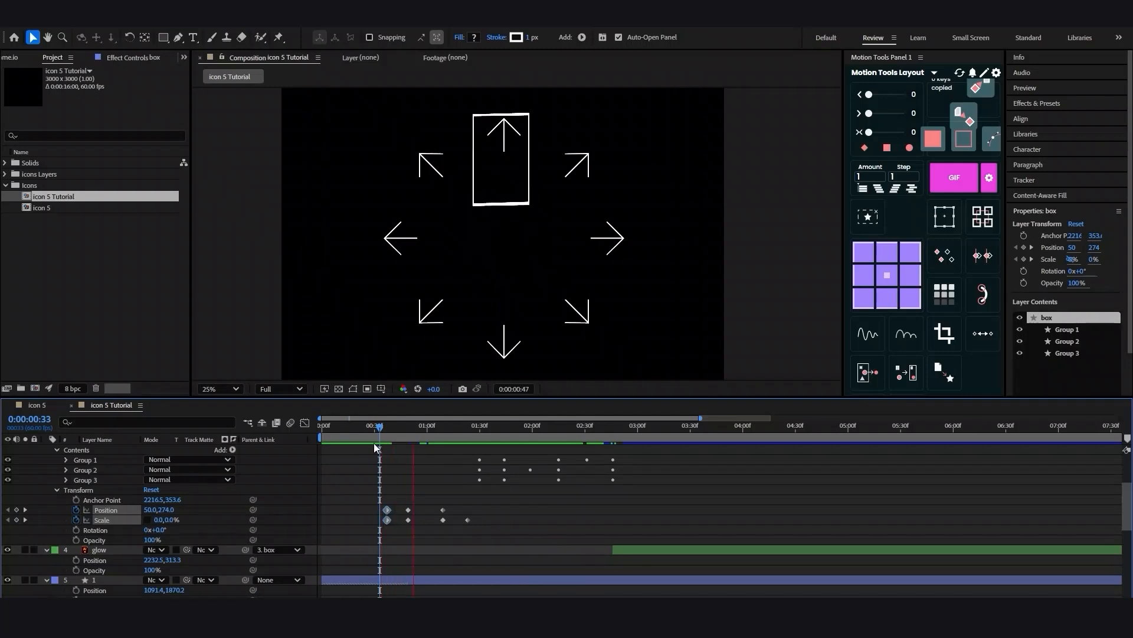
pyautogui.press('space')
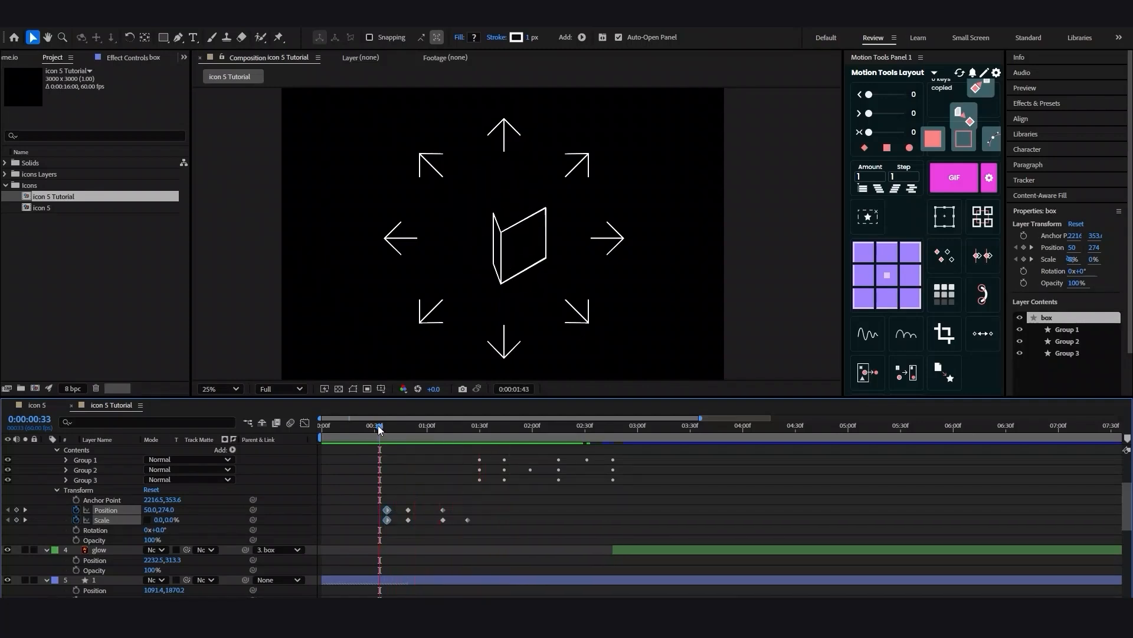
pyautogui.press('space')
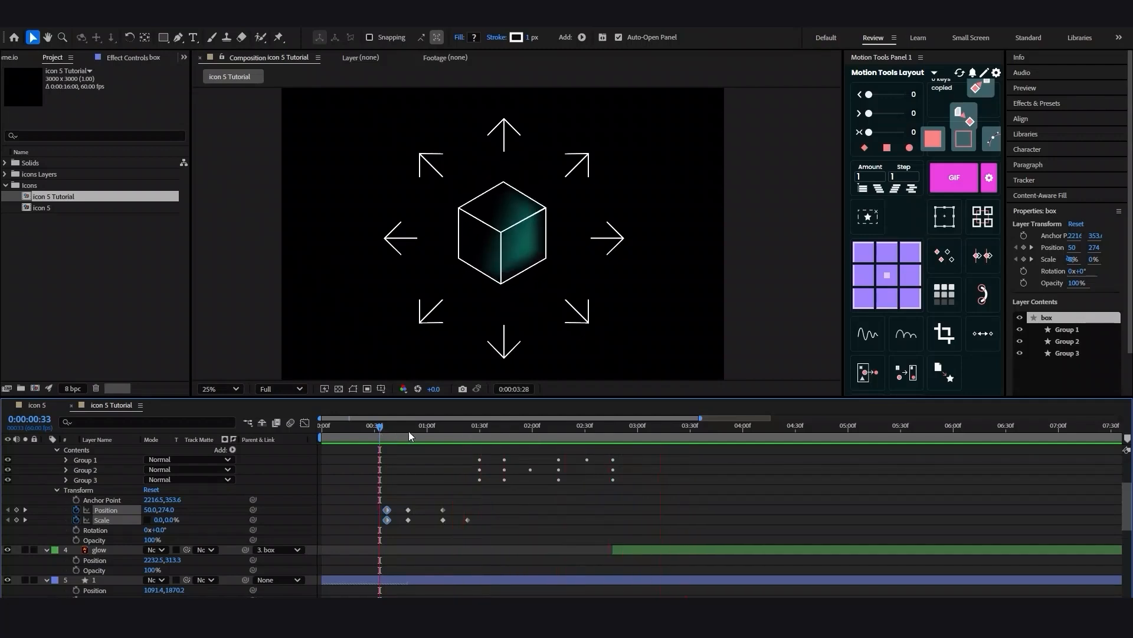
# Add an Anchor Point keyframe to the box layer at 0:00:01:09.
pyautogui.moveTo(409, 432); pyautogui.dragTo(444, 431)
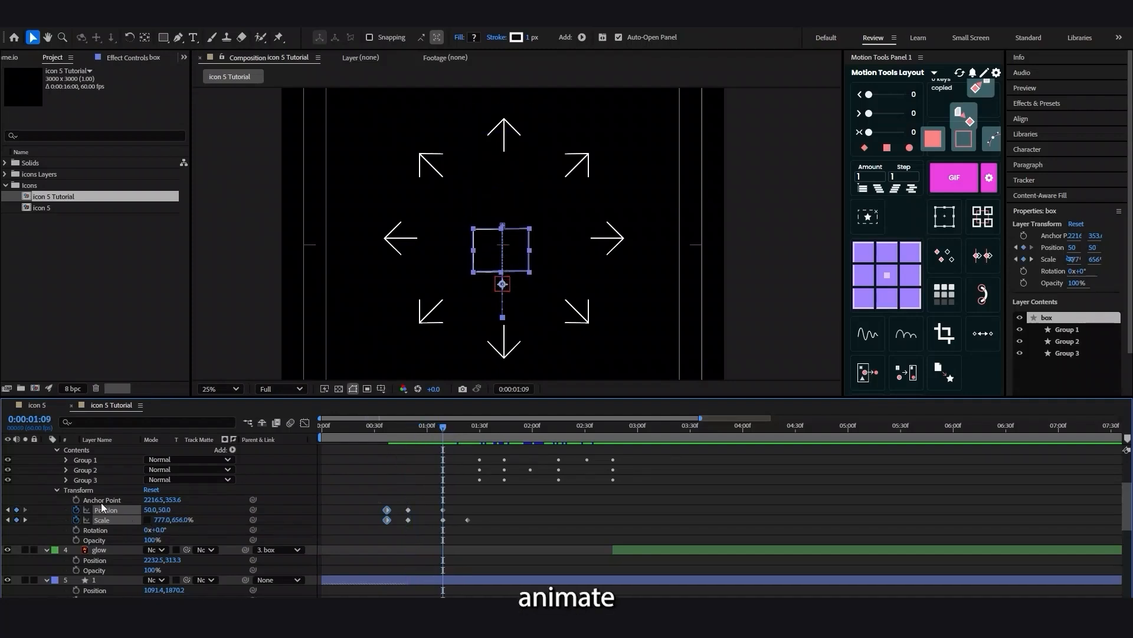
pyautogui.click(74, 529)
pyautogui.click(78, 499)
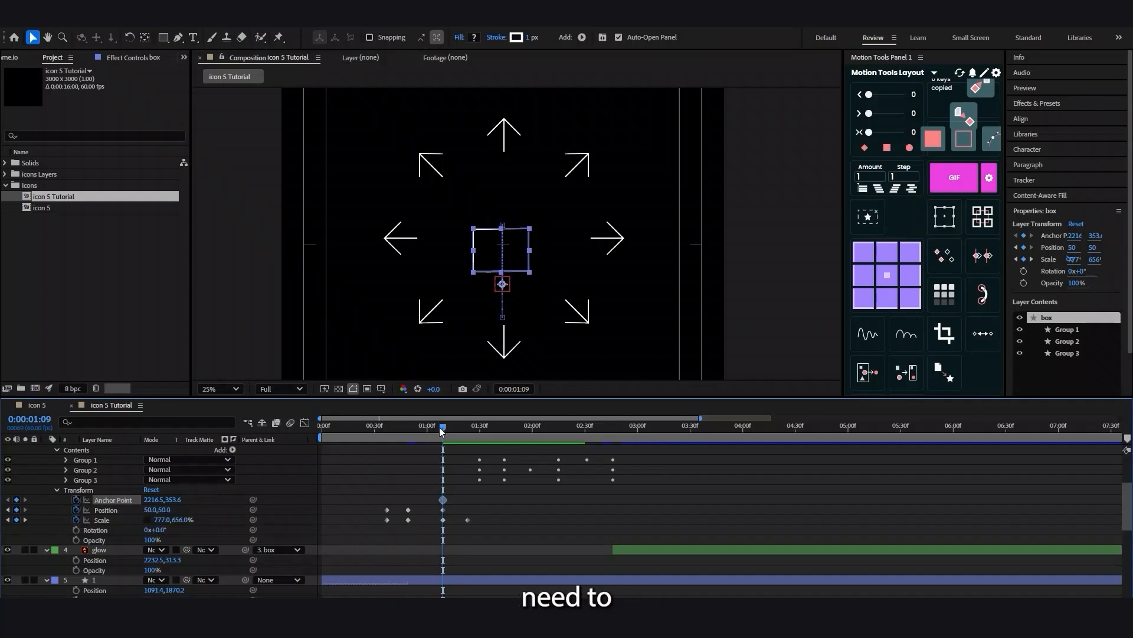
# At 0:00:00:49, set the box layer's vertical anchor point to 319.6 and its vertical position to -703.
pyautogui.moveTo(439, 427); pyautogui.dragTo(405, 433)
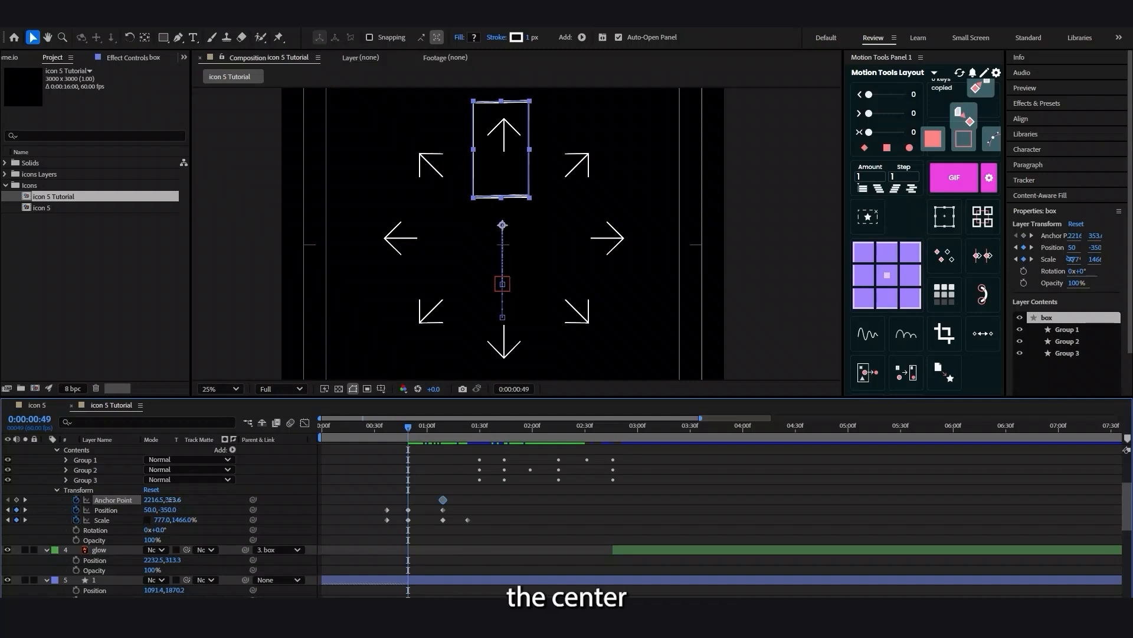
pyautogui.moveTo(171, 499)
pyautogui.mouseDown()
pyautogui.moveTo(191, 500)
pyautogui.moveTo(164, 502)
pyautogui.mouseUp()
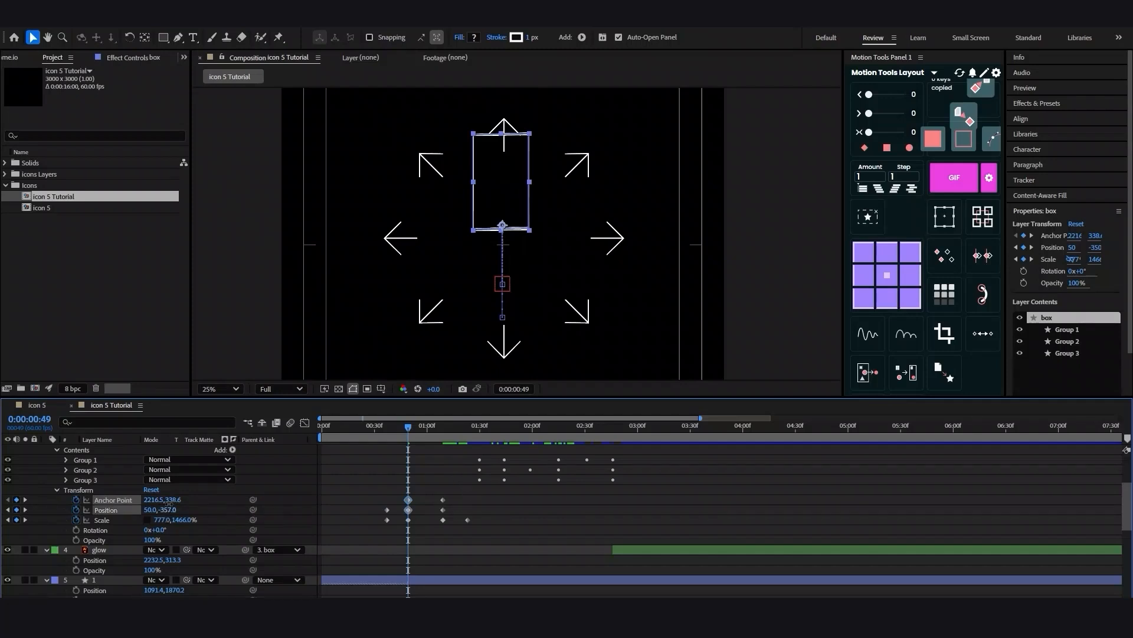
pyautogui.moveTo(169, 508); pyautogui.dragTo(201, 410)
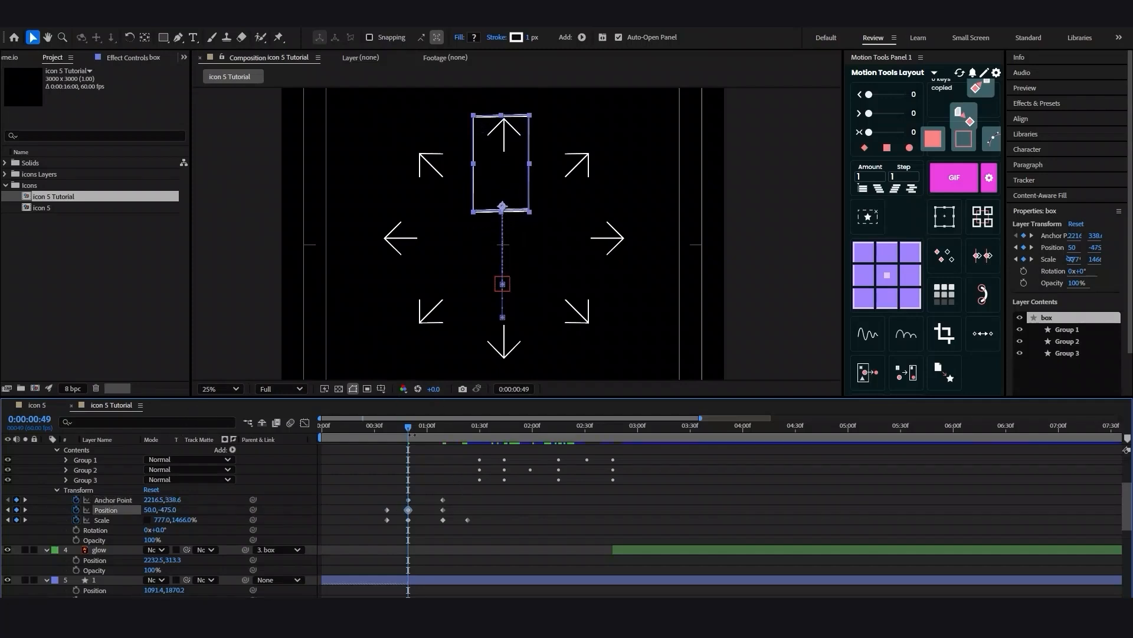
pyautogui.moveTo(409, 429)
pyautogui.mouseDown()
pyautogui.moveTo(455, 433)
pyautogui.moveTo(383, 433)
pyautogui.moveTo(408, 433)
pyautogui.mouseUp()
pyautogui.moveTo(169, 510); pyautogui.dragTo(16, 519)
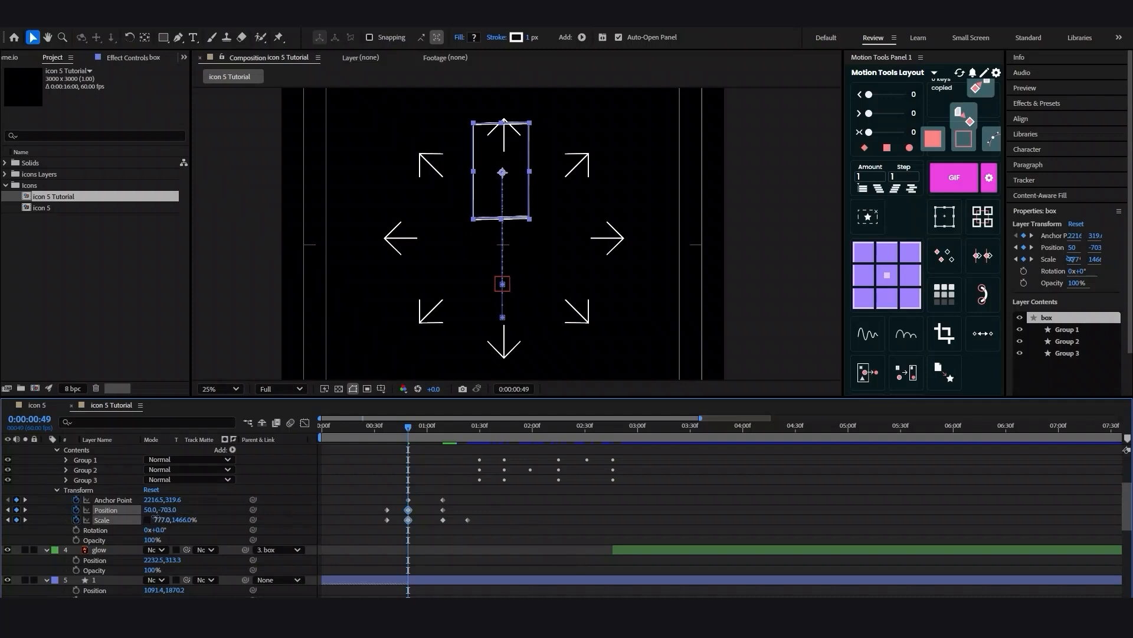
# Set the box layer's horizontal scale to 630% and add a Rotation keyframe at 0:00:00:49.
pyautogui.moveTo(120, 515); pyautogui.dragTo(71, 518)
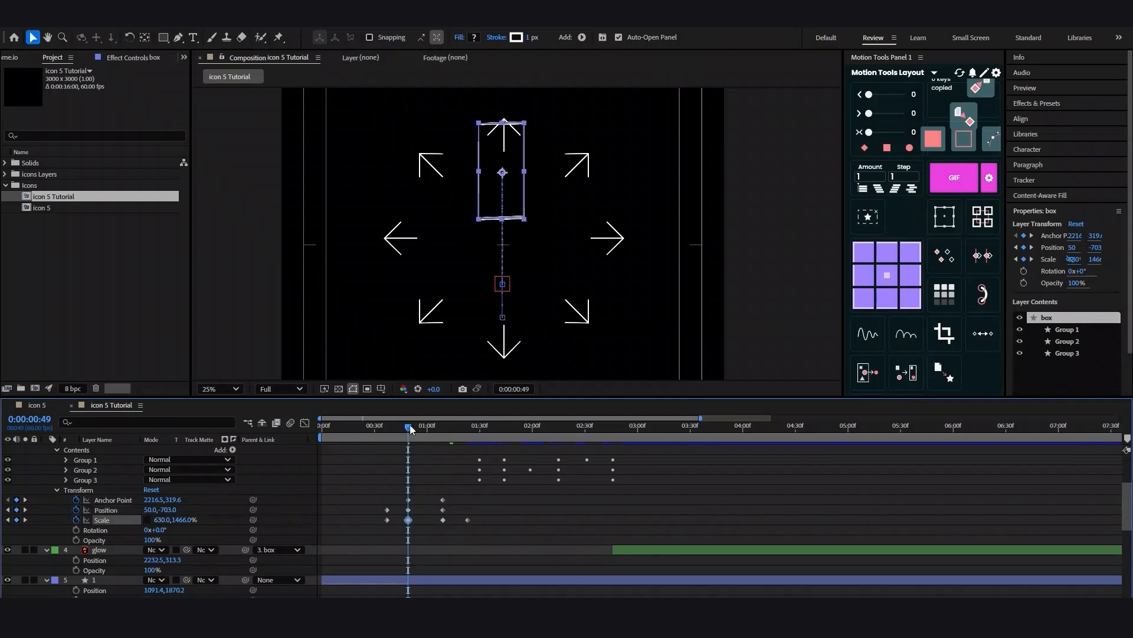
pyautogui.moveTo(399, 428)
pyautogui.mouseDown()
pyautogui.moveTo(381, 428)
pyautogui.moveTo(462, 430)
pyautogui.moveTo(408, 434)
pyautogui.mouseUp()
pyautogui.click(76, 530)
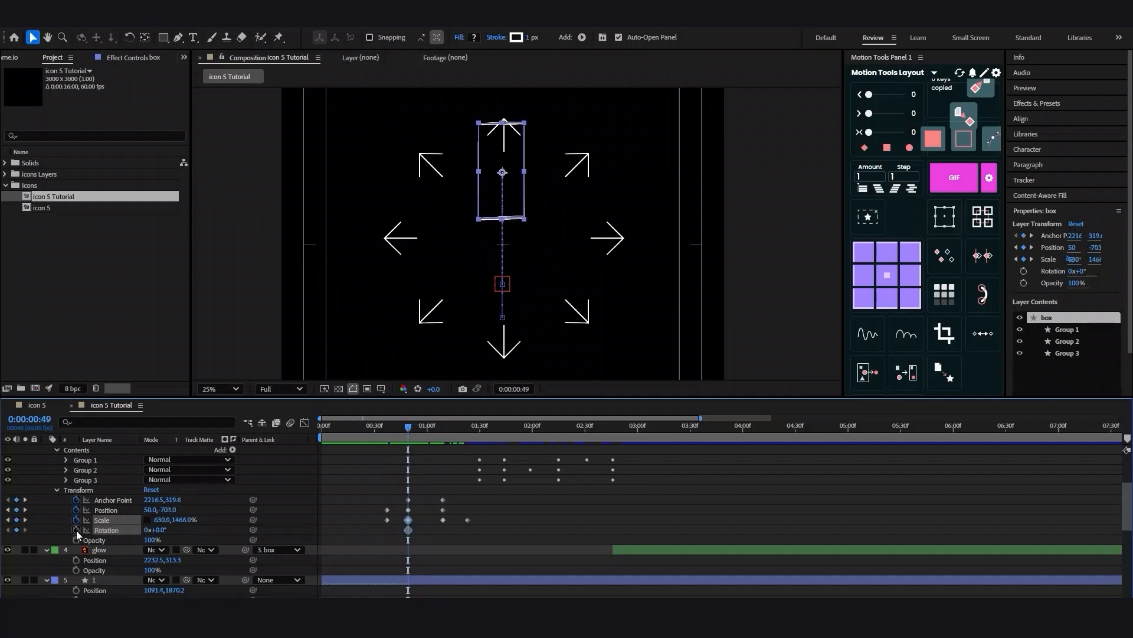
# Set the box layer's rotation to one full turn at 0:00:00:37 and preview the spin.
pyautogui.moveTo(411, 426); pyautogui.dragTo(389, 427)
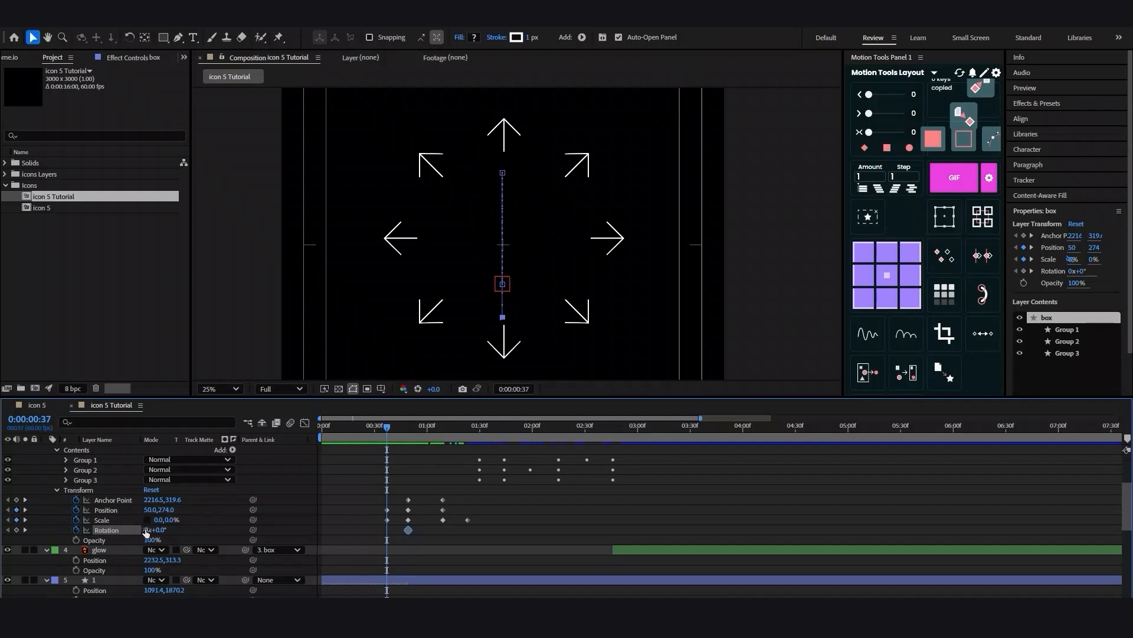
pyautogui.press('Return')
pyautogui.press('space')
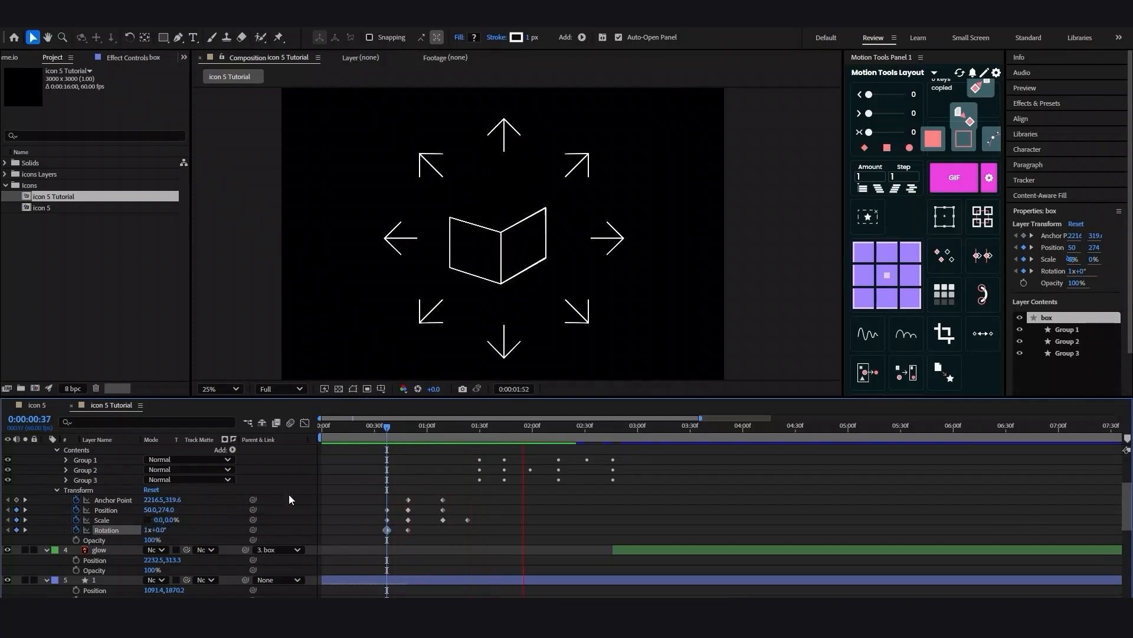
pyautogui.press('space')
# Move the first Position and Scale keyframes to 0:00:00:30 and the first Rotation keyframe to about 0:00:00:39, and preview the intro.
pyautogui.moveTo(391, 533); pyautogui.dragTo(374, 508)
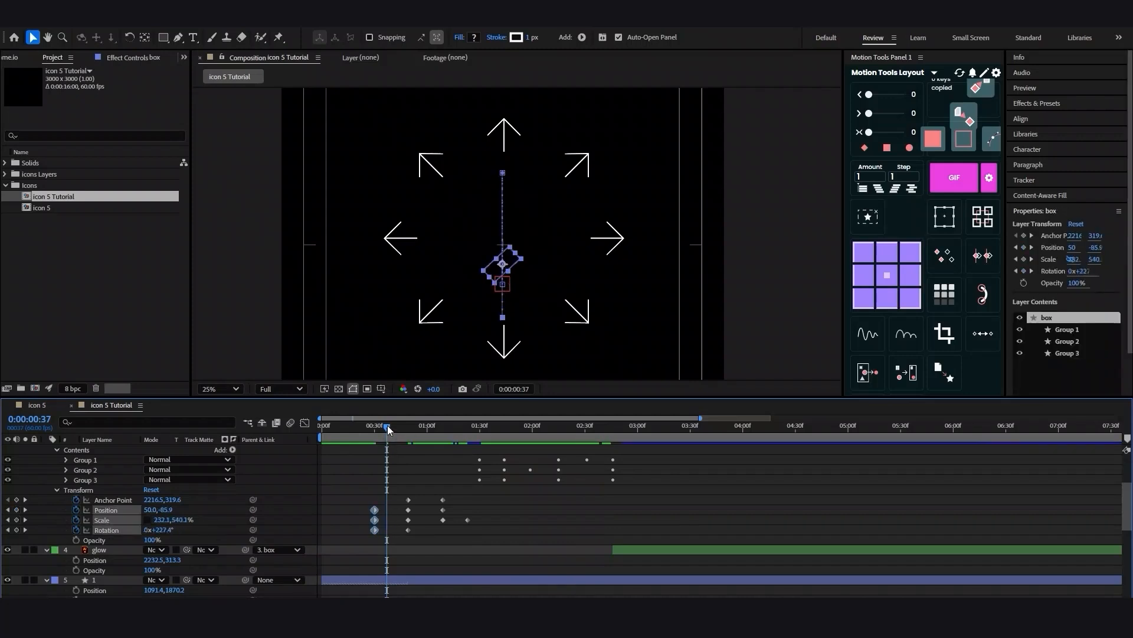
pyautogui.click(388, 527)
pyautogui.moveTo(374, 528); pyautogui.dragTo(391, 532)
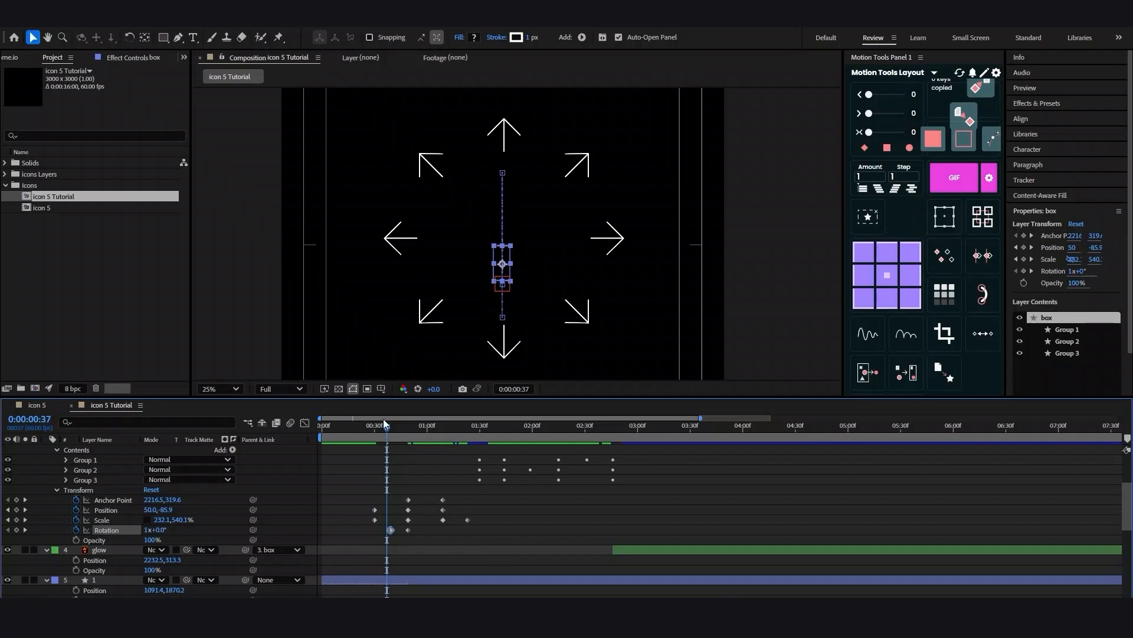
pyautogui.moveTo(384, 419); pyautogui.dragTo(368, 427)
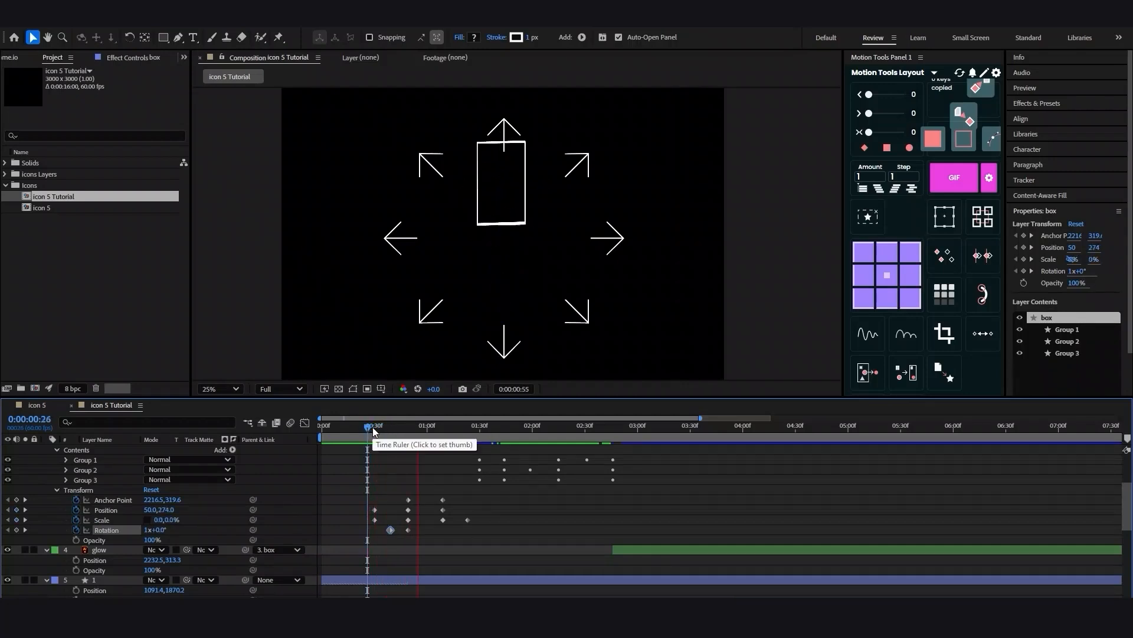
pyautogui.click(373, 427)
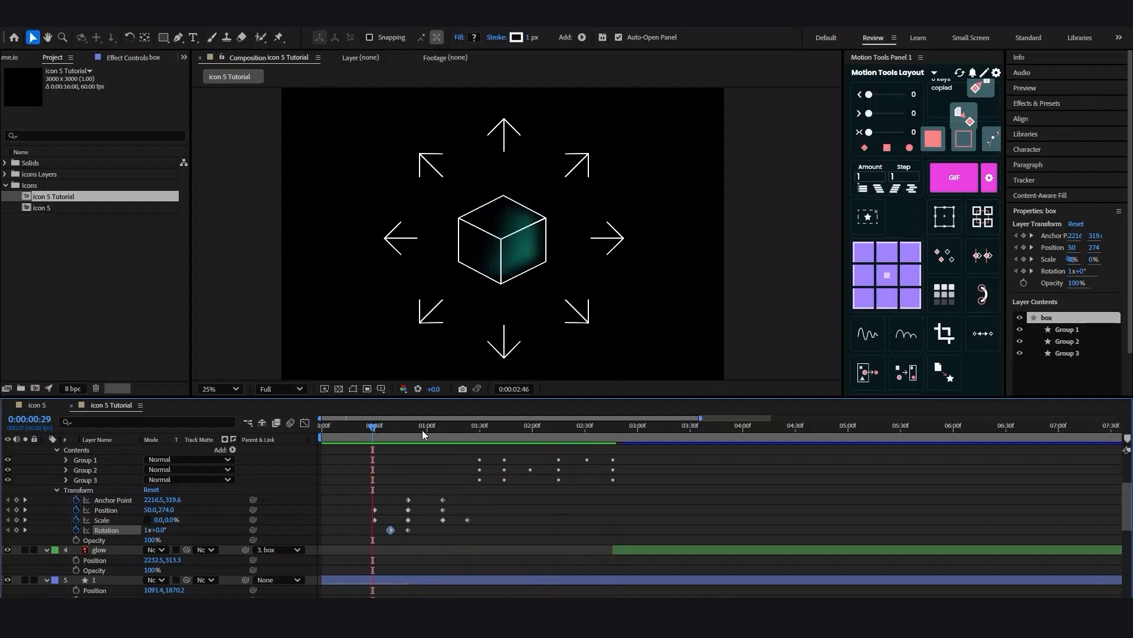
# Ease all the box layer's transform keyframes with Keyframe Velocity at 0 speed and 33.33333% influence, and preview the animation.
pyautogui.moveTo(398, 429); pyautogui.dragTo(439, 428)
pyautogui.moveTo(498, 536); pyautogui.dragTo(345, 494)
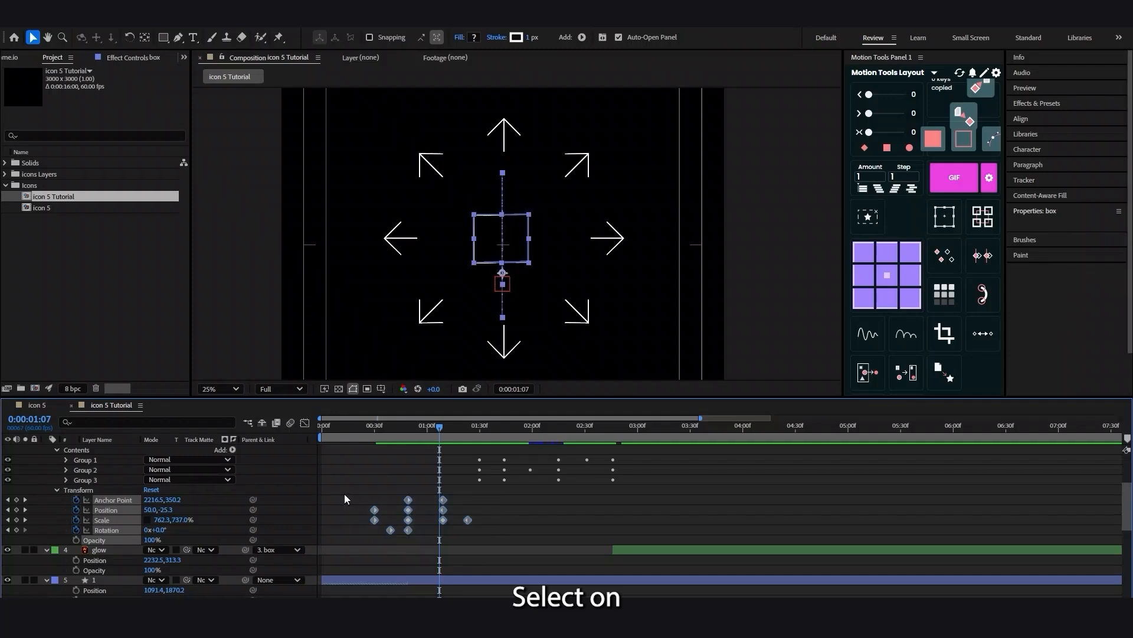
pyautogui.rightClick(443, 499)
pyautogui.click(501, 477)
pyautogui.click(436, 374)
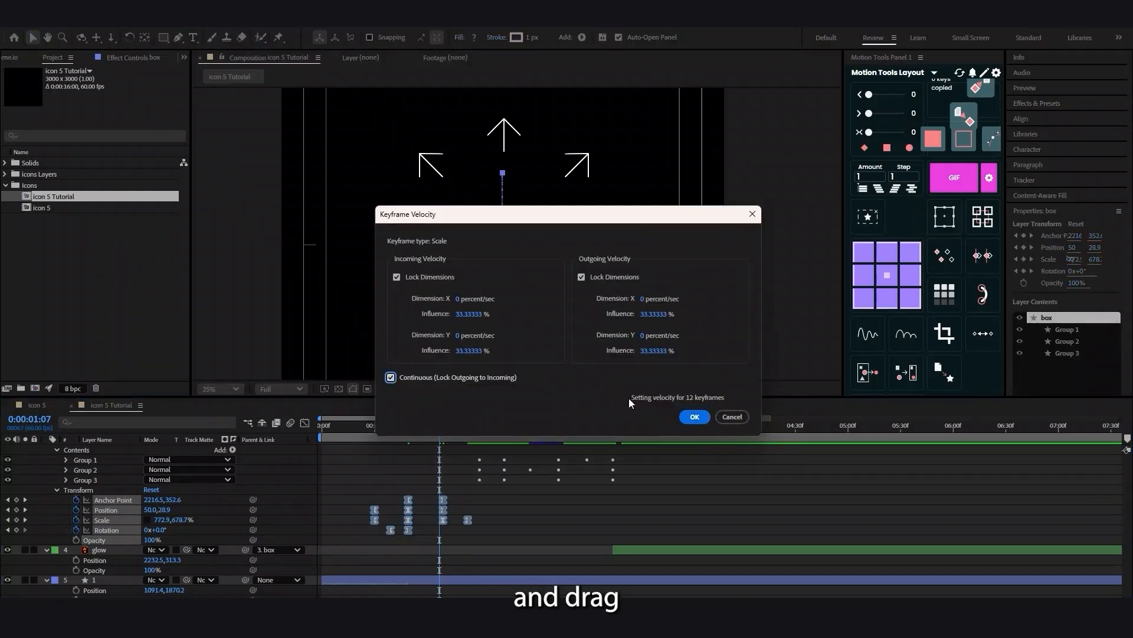
pyautogui.click(686, 417)
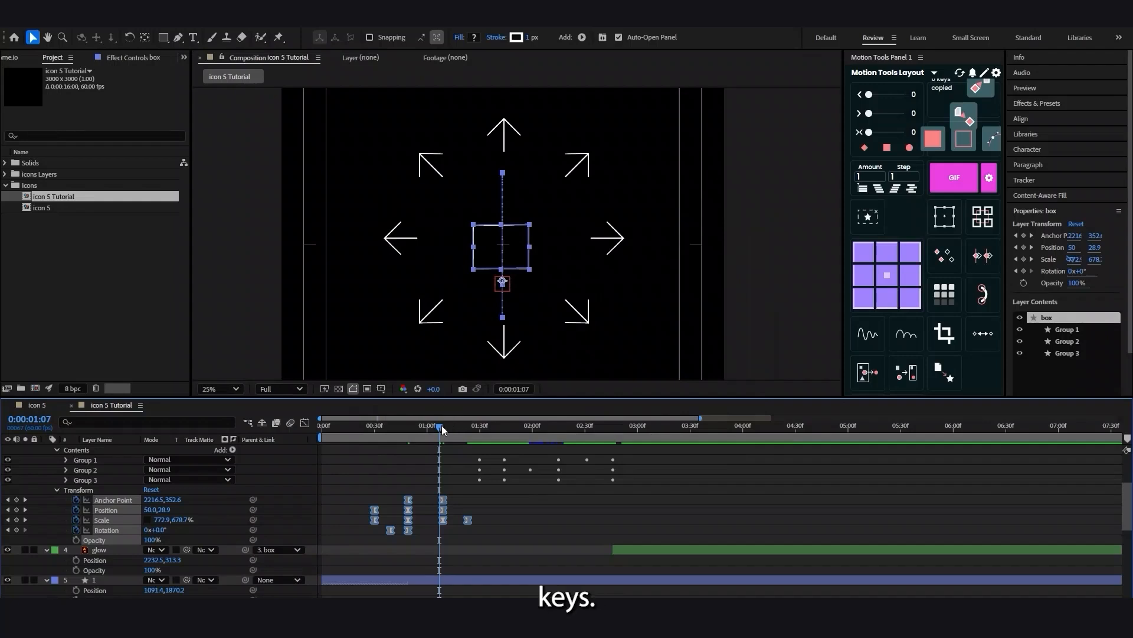
pyautogui.moveTo(441, 425); pyautogui.dragTo(378, 426)
pyautogui.press('space')
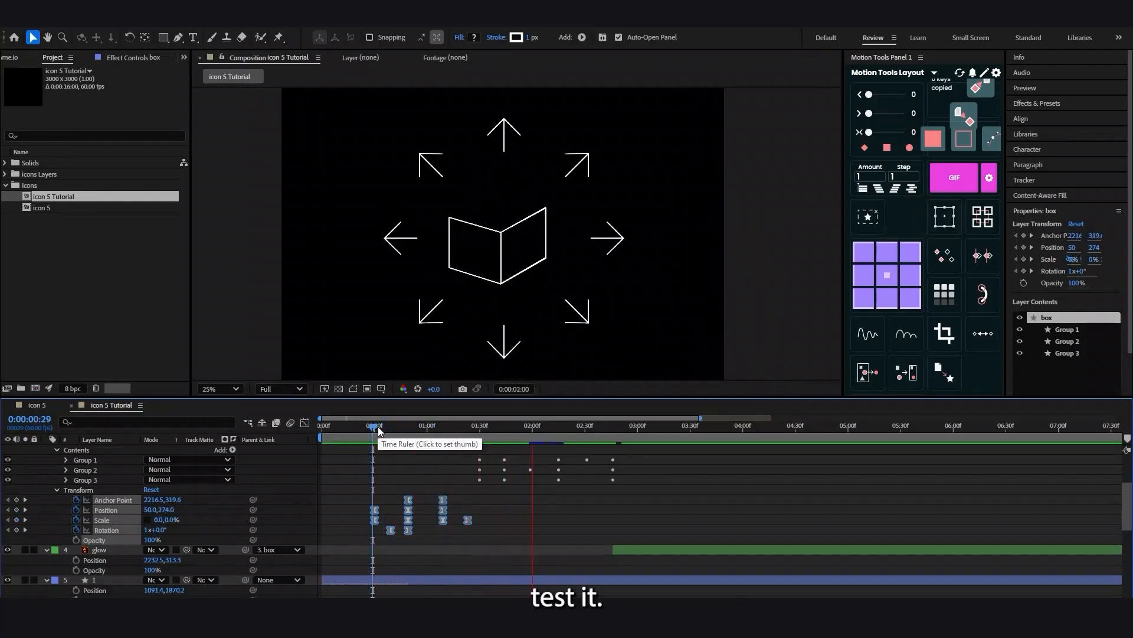
pyautogui.click(380, 426)
pyautogui.press('space')
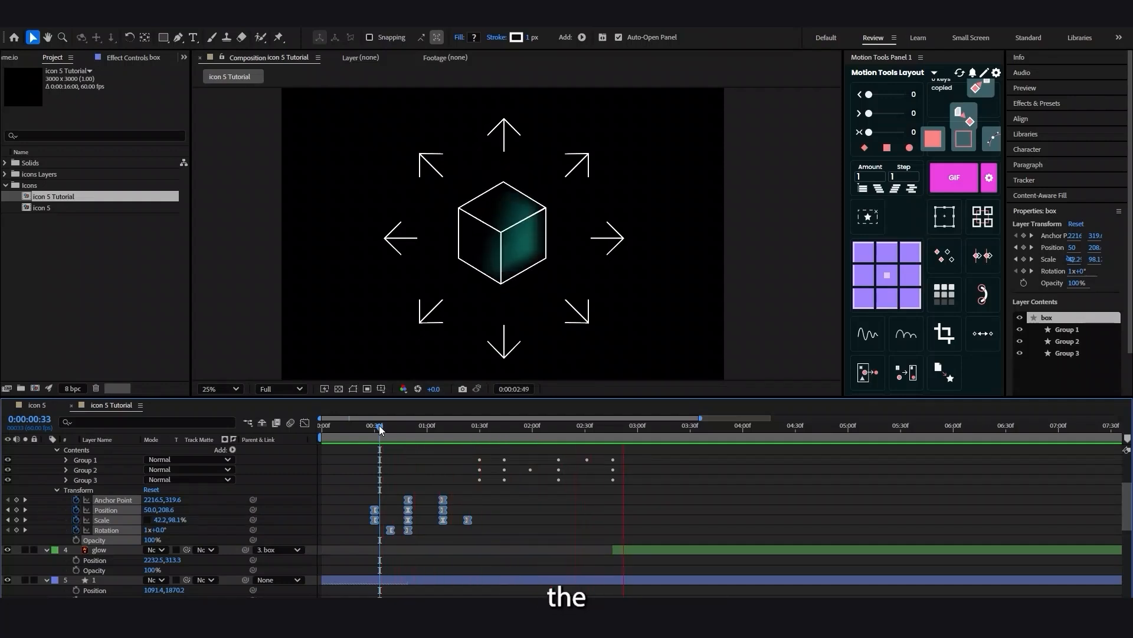
# Trim arrow layers 1 to 8 to start at 0:00:02:46 and add Position and Opacity keyframes to all of them there.
pyautogui.moveTo(379, 429); pyautogui.dragTo(613, 437)
pyautogui.scroll(-3, 632, 531)
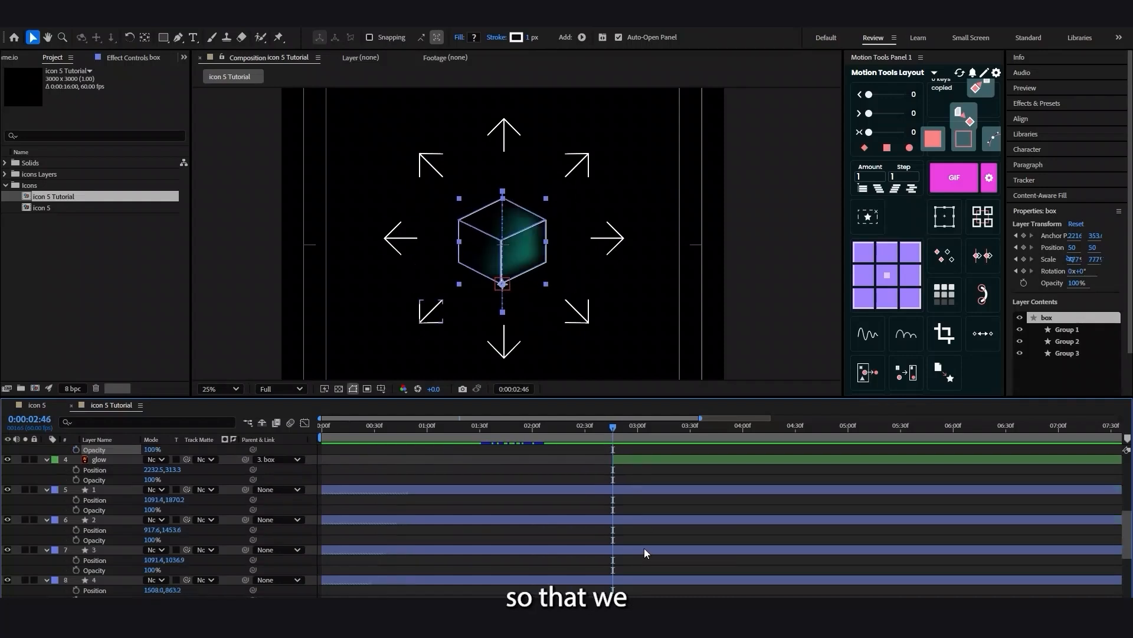
pyautogui.click(630, 518)
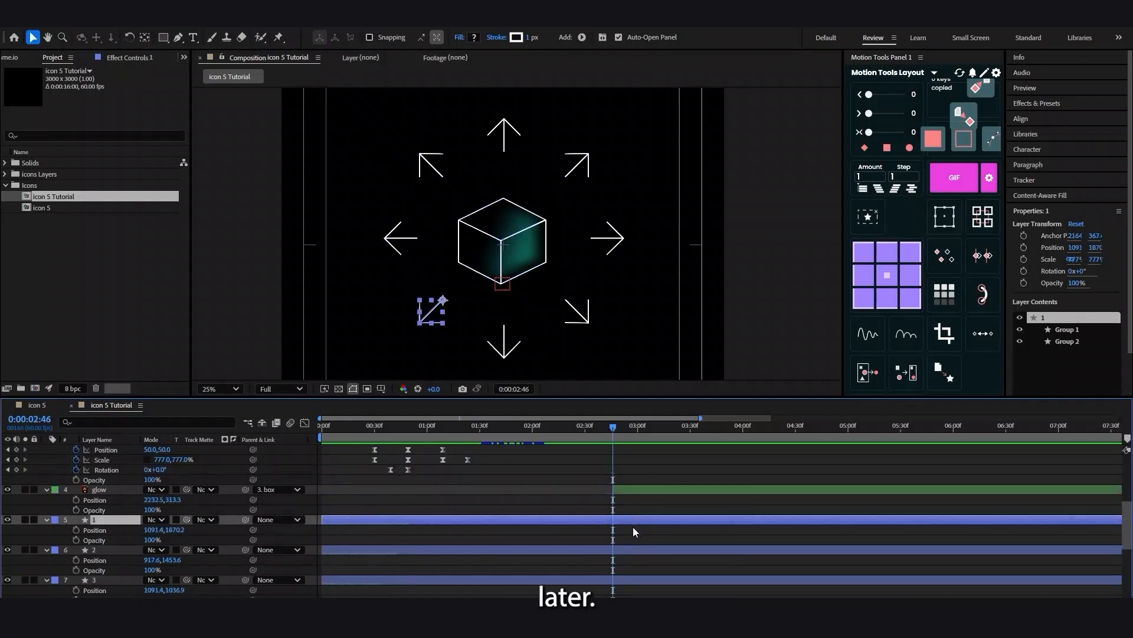
pyautogui.scroll(-6, 632, 531)
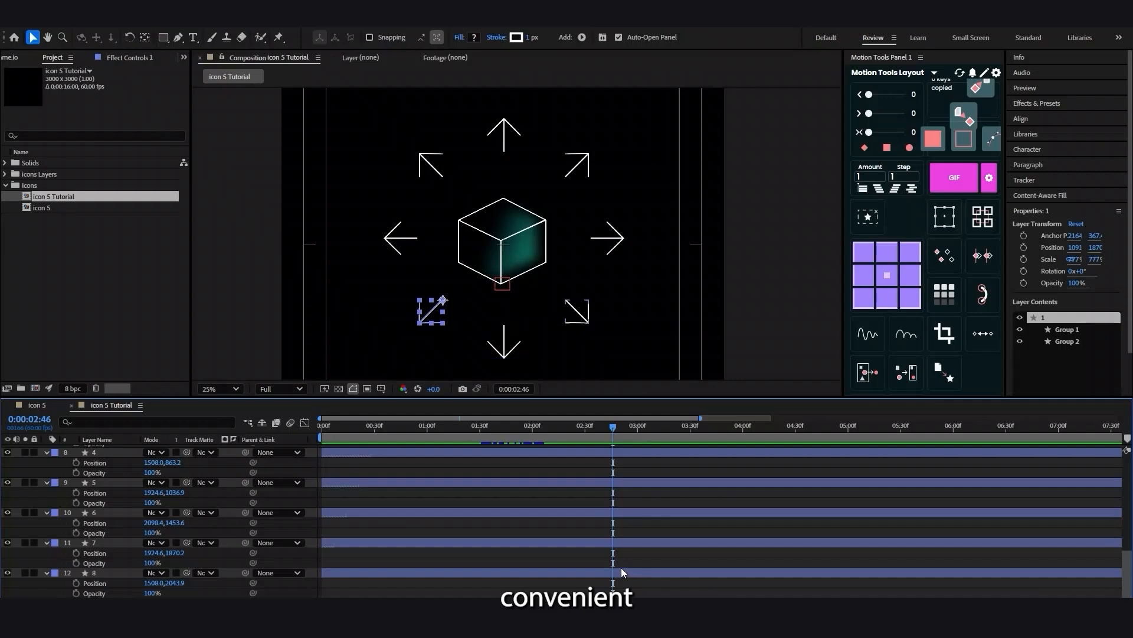
pyautogui.keyDown('shift'); pyautogui.click(621, 569); pyautogui.keyUp('shift')
pyautogui.scroll(3, 460, 519)
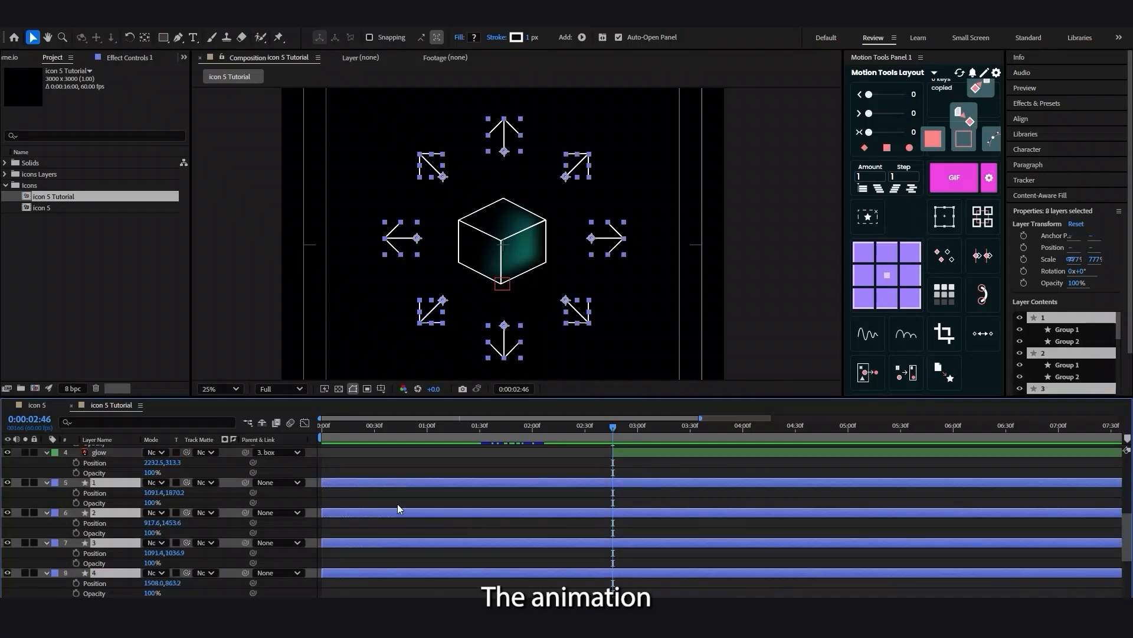
pyautogui.moveTo(335, 480); pyautogui.dragTo(622, 478)
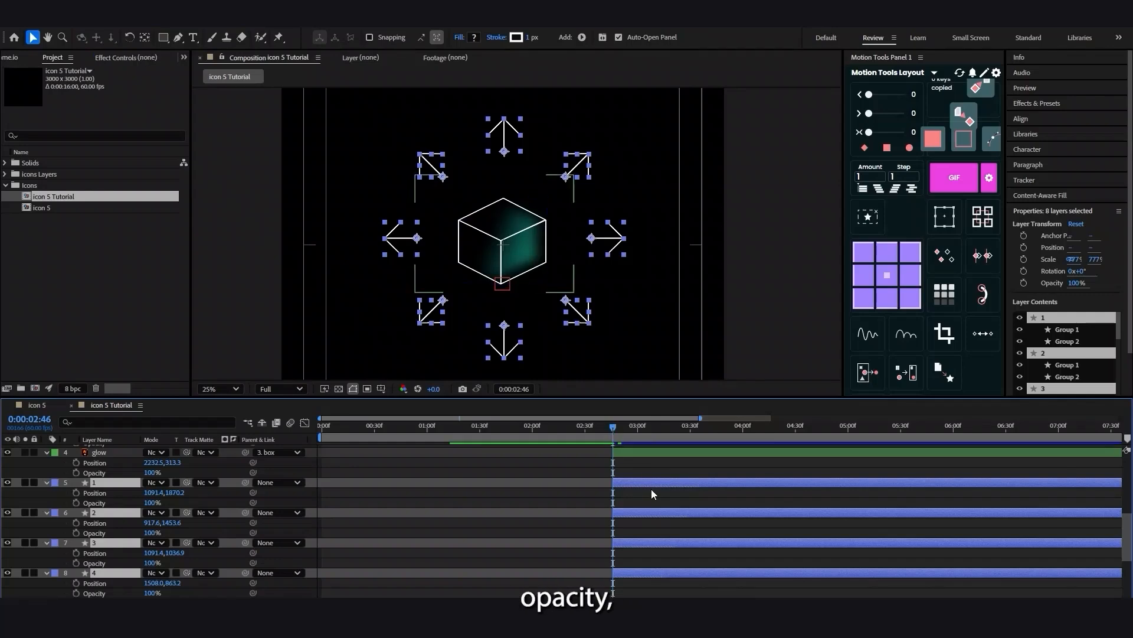
pyautogui.click(76, 493)
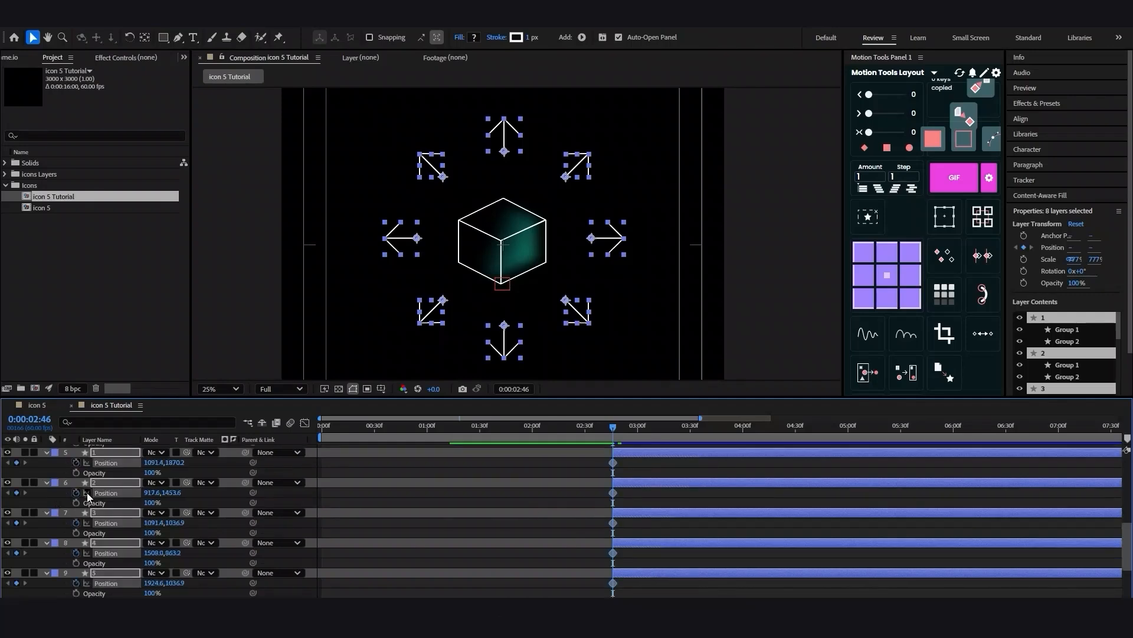
pyautogui.click(75, 502)
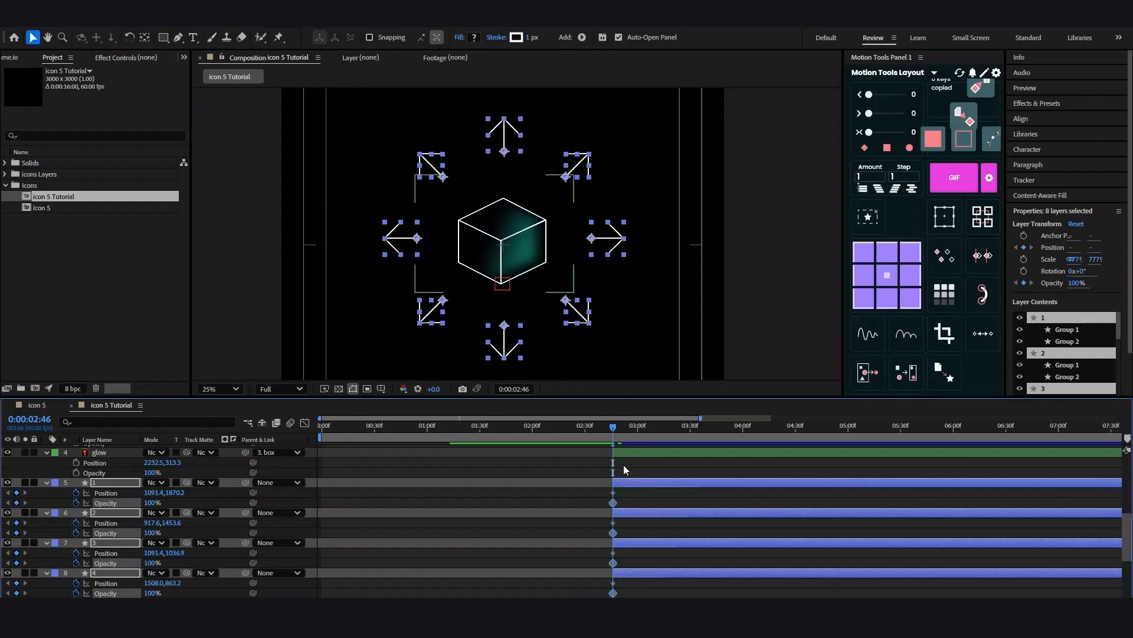
# At 0:00:03:30, move arrow 1 inward to about 1235, 1730, arrow 8 to about 1508, 1820 and arrow 7 to about 1769, 1718.
pyautogui.moveTo(619, 432); pyautogui.dragTo(689, 436)
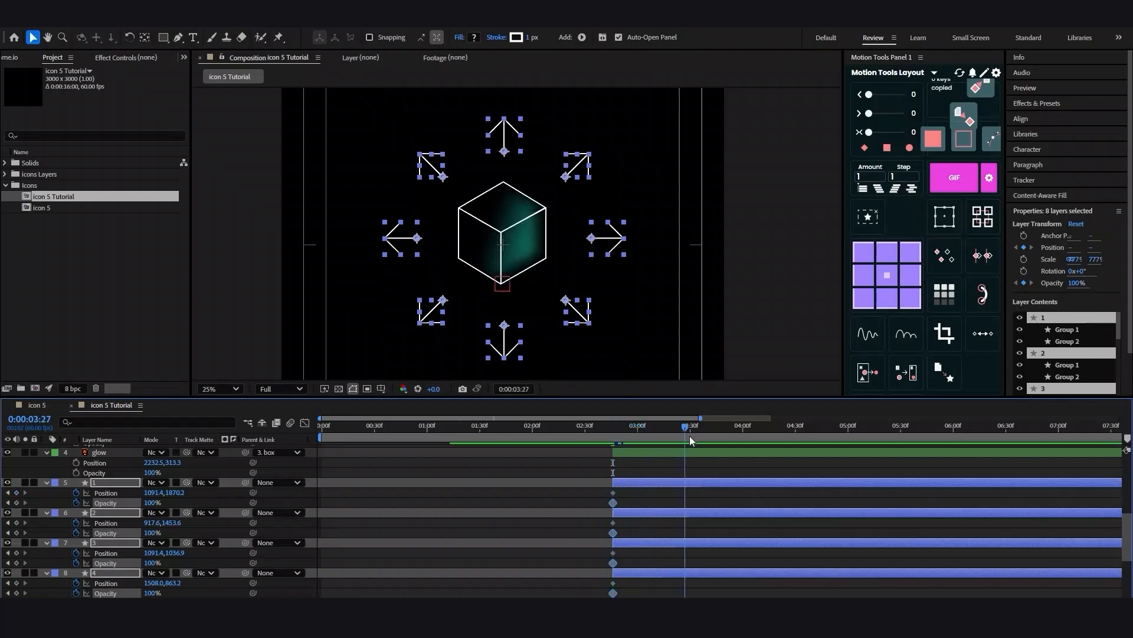
pyautogui.click(667, 500)
pyautogui.click(675, 480)
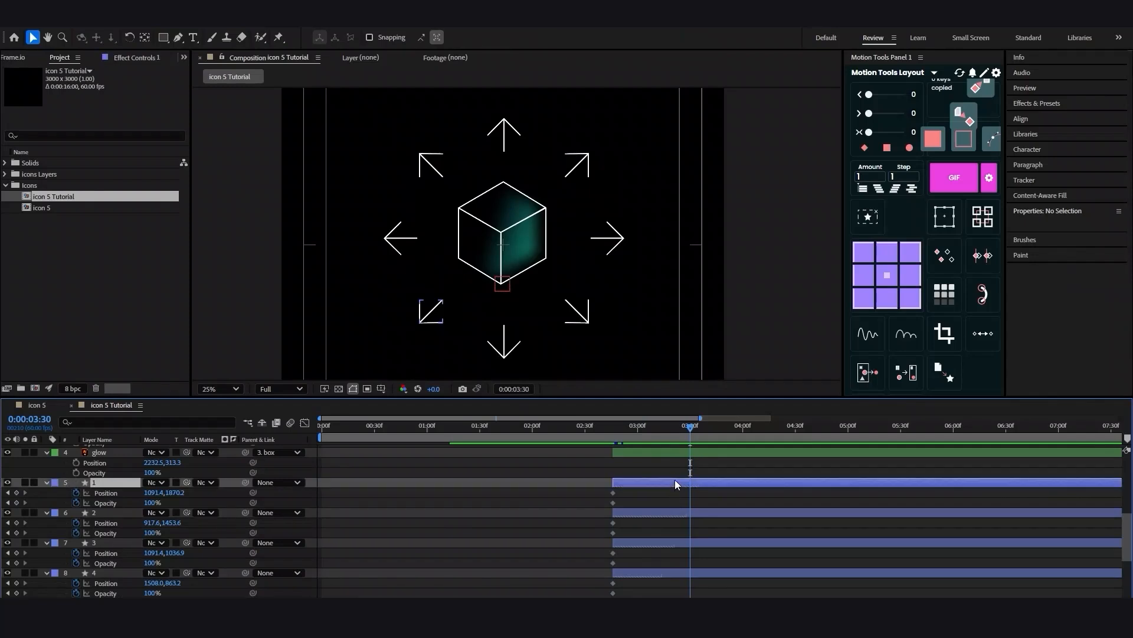
pyautogui.moveTo(431, 310); pyautogui.dragTo(455, 292)
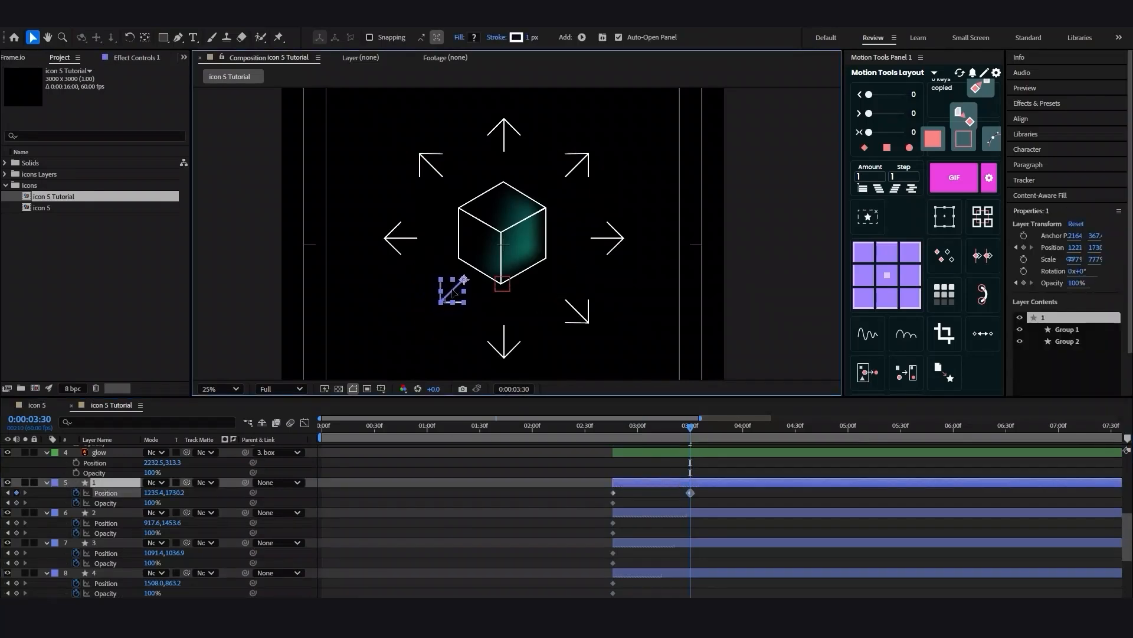
pyautogui.click(503, 353)
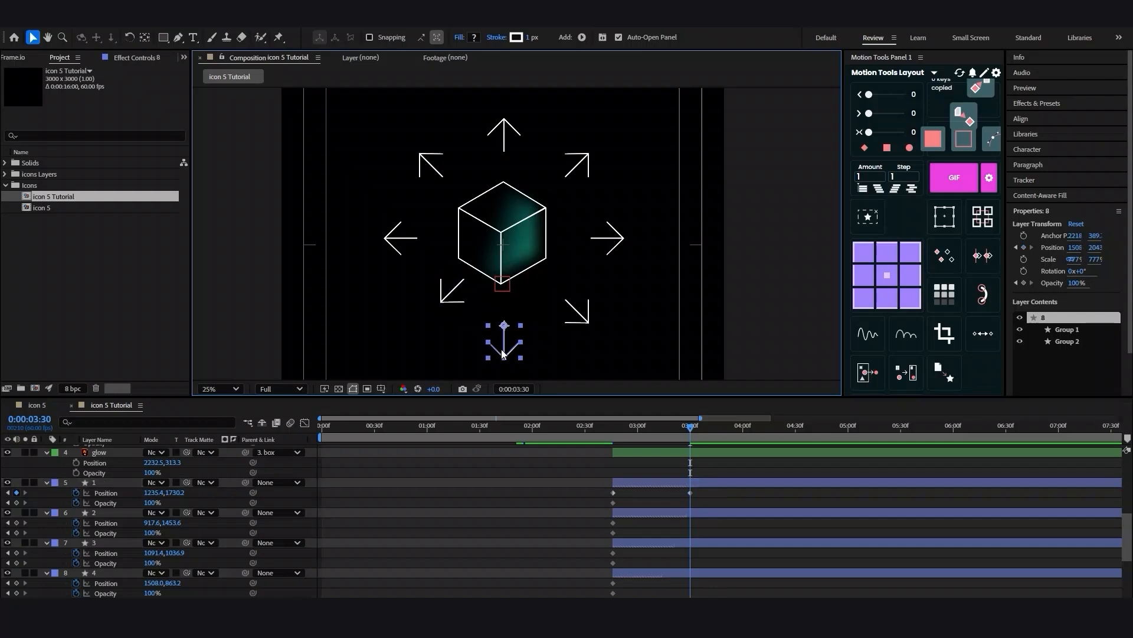
pyautogui.moveTo(503, 351); pyautogui.dragTo(512, 319)
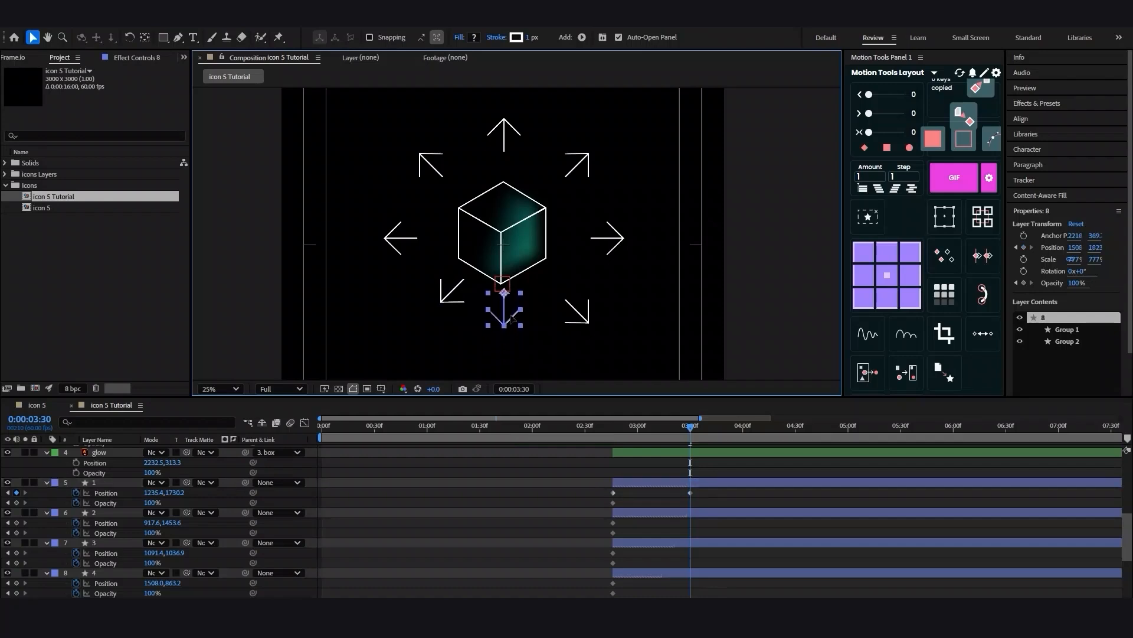
pyautogui.click(581, 323)
pyautogui.moveTo(583, 318); pyautogui.dragTo(564, 299)
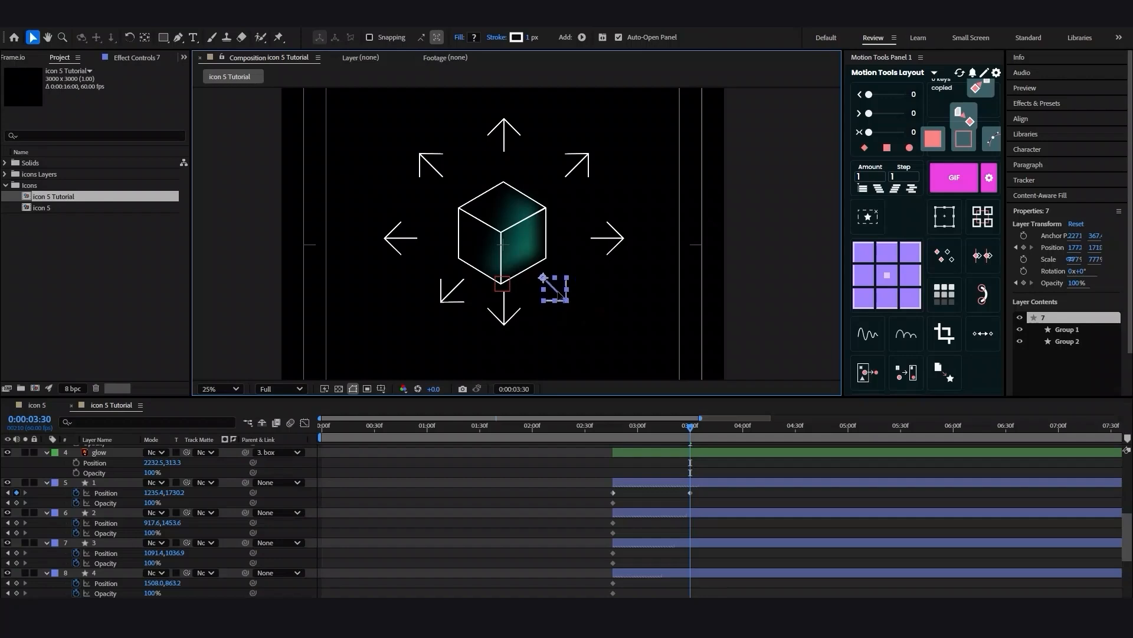
# Move arrow 6 inward to about 1886, 1454, arrow 5 to about 1773, 1189 and arrow 4 to about 1508, 1083.
pyautogui.moveTo(618, 236); pyautogui.dragTo(585, 238)
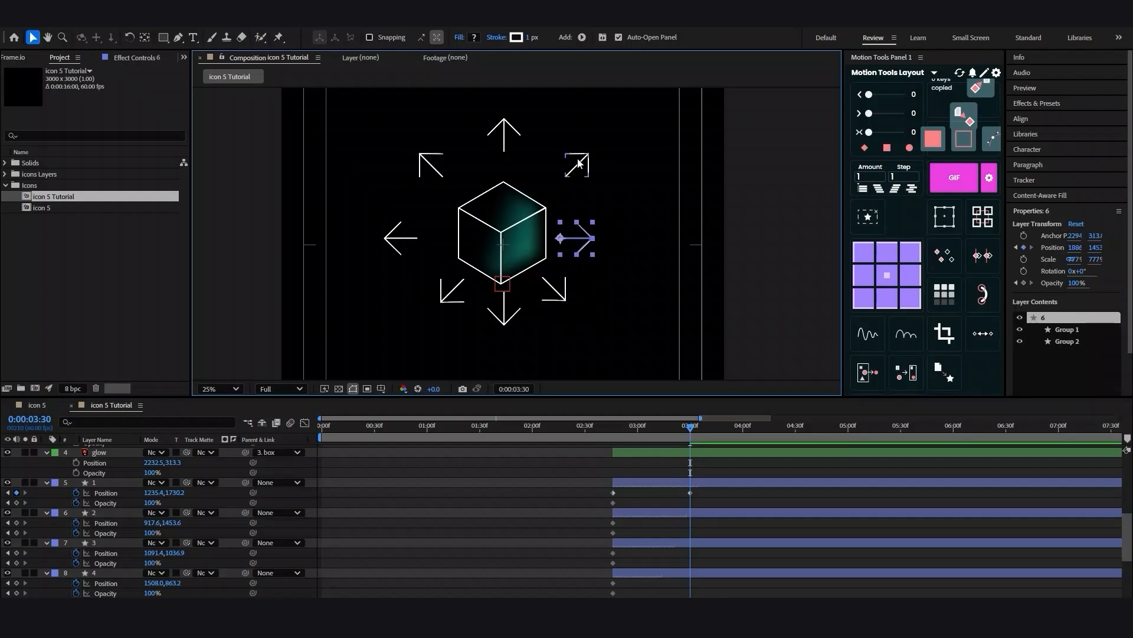
pyautogui.moveTo(579, 166); pyautogui.dragTo(557, 183)
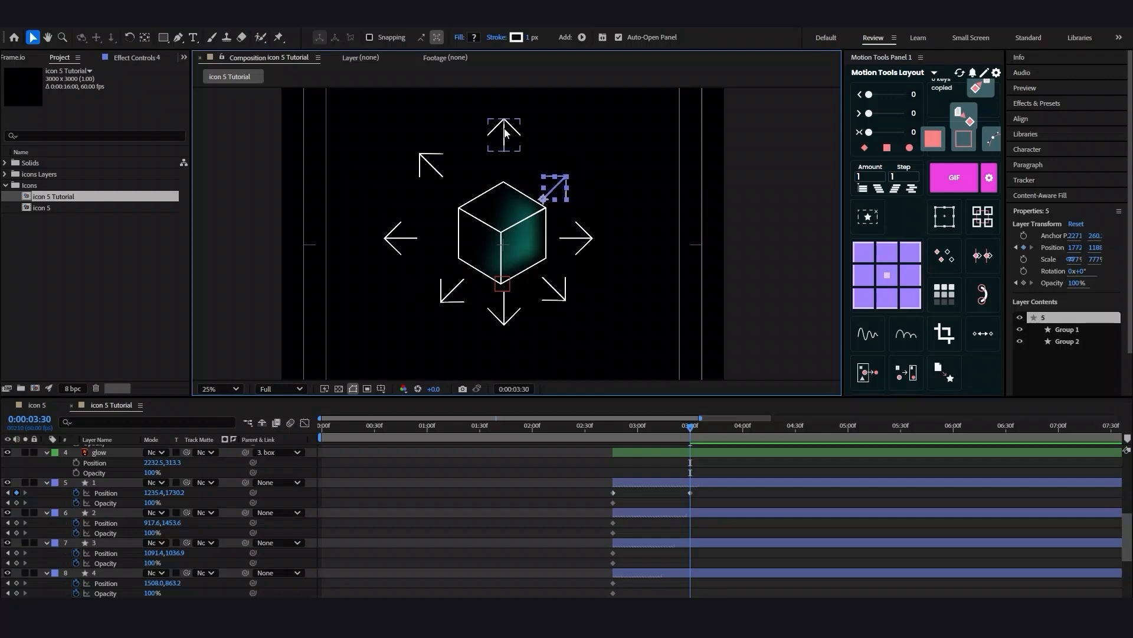
pyautogui.moveTo(505, 129); pyautogui.dragTo(511, 159)
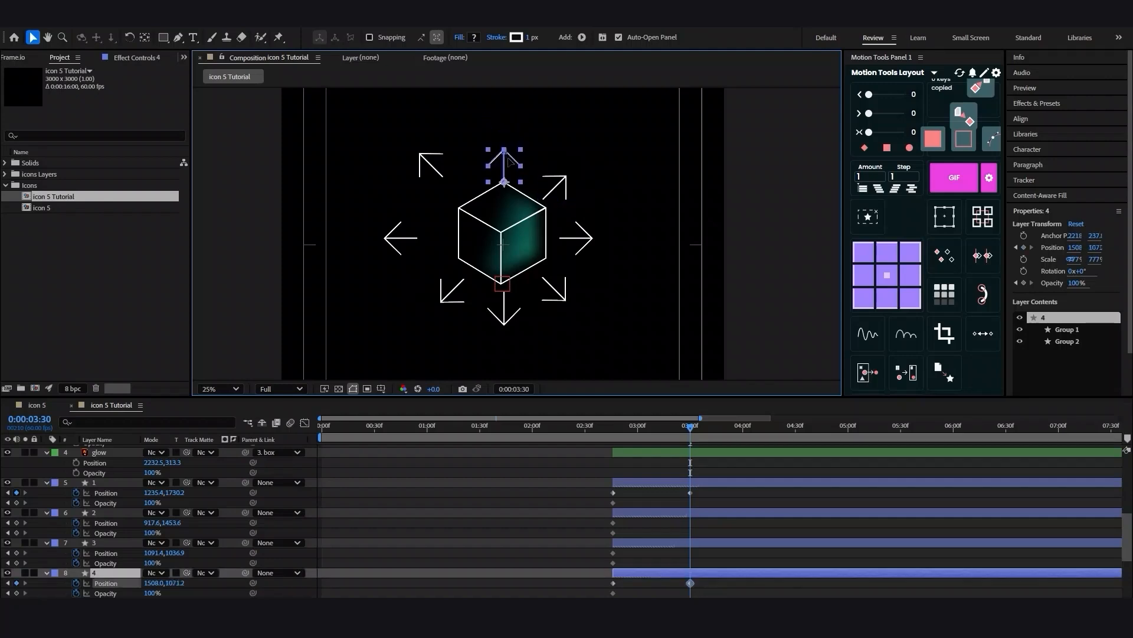
# Move arrow 3 inward to about 1247, 1193 and arrow 2 to about 1138, 1454 at 0:00:03:30.
pyautogui.click(420, 156)
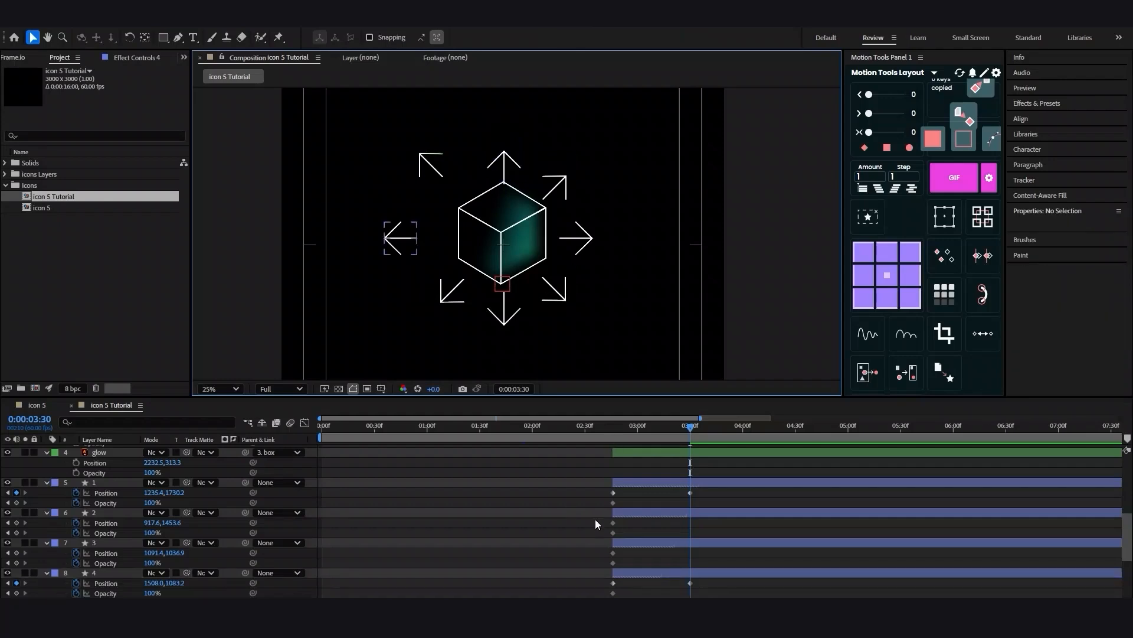
pyautogui.scroll(-1, 650, 535)
pyautogui.click(667, 513)
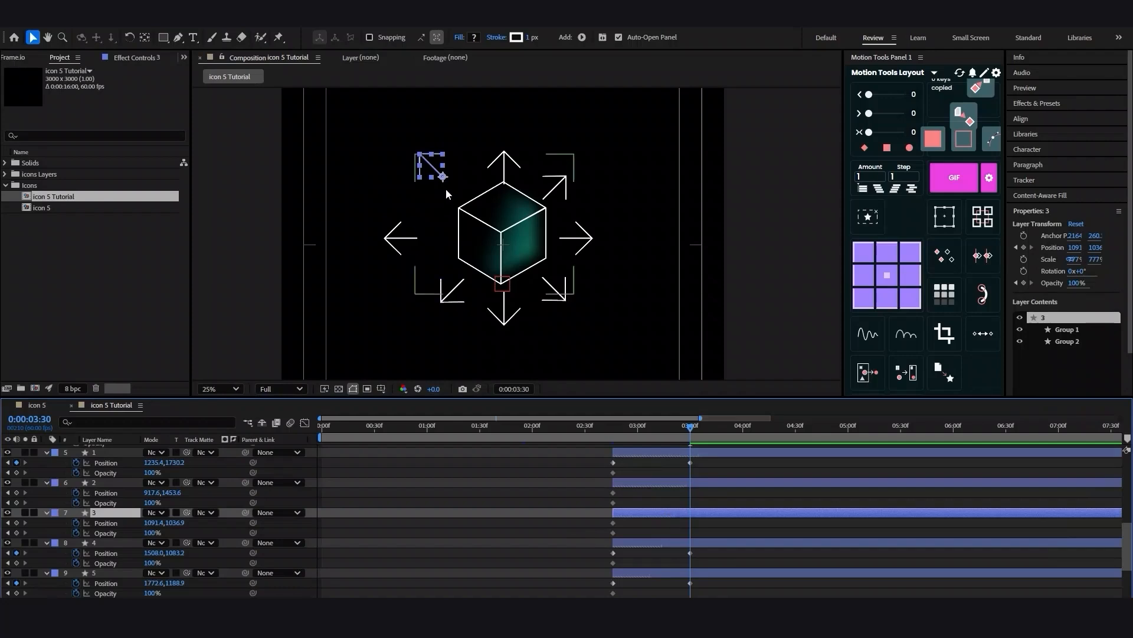
pyautogui.moveTo(443, 176); pyautogui.dragTo(466, 199)
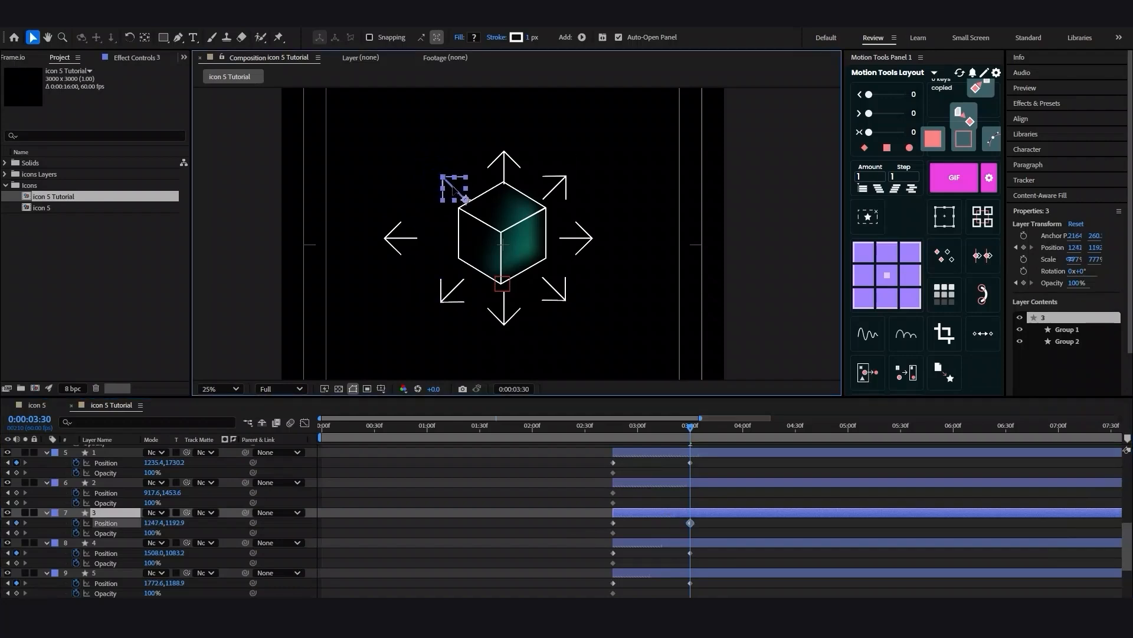
pyautogui.click(672, 483)
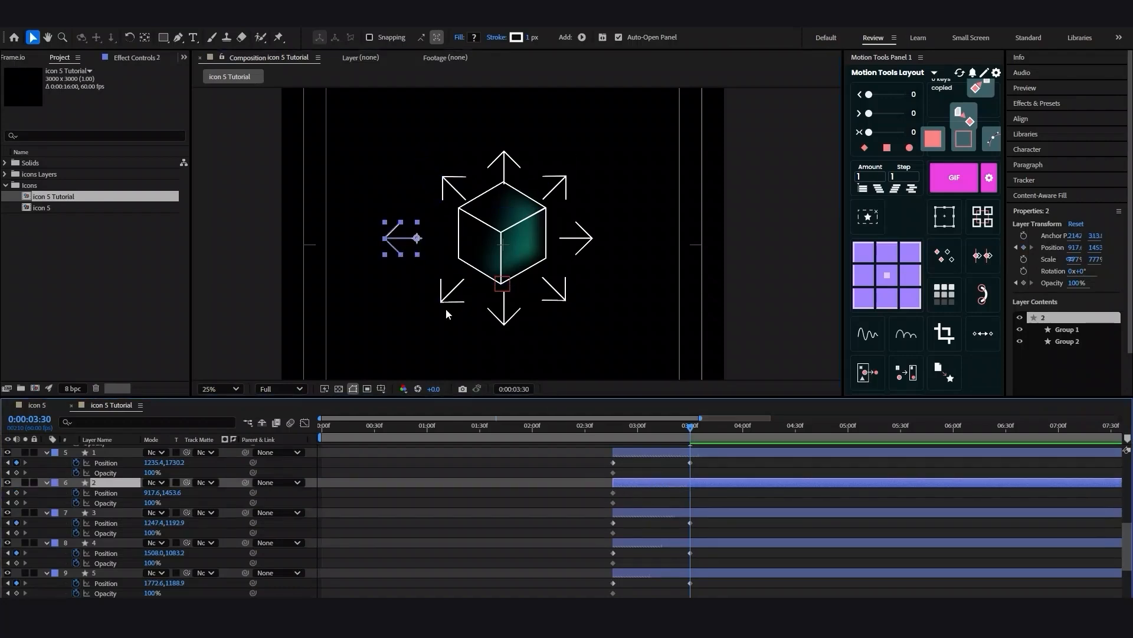
pyautogui.moveTo(409, 245); pyautogui.dragTo(437, 243)
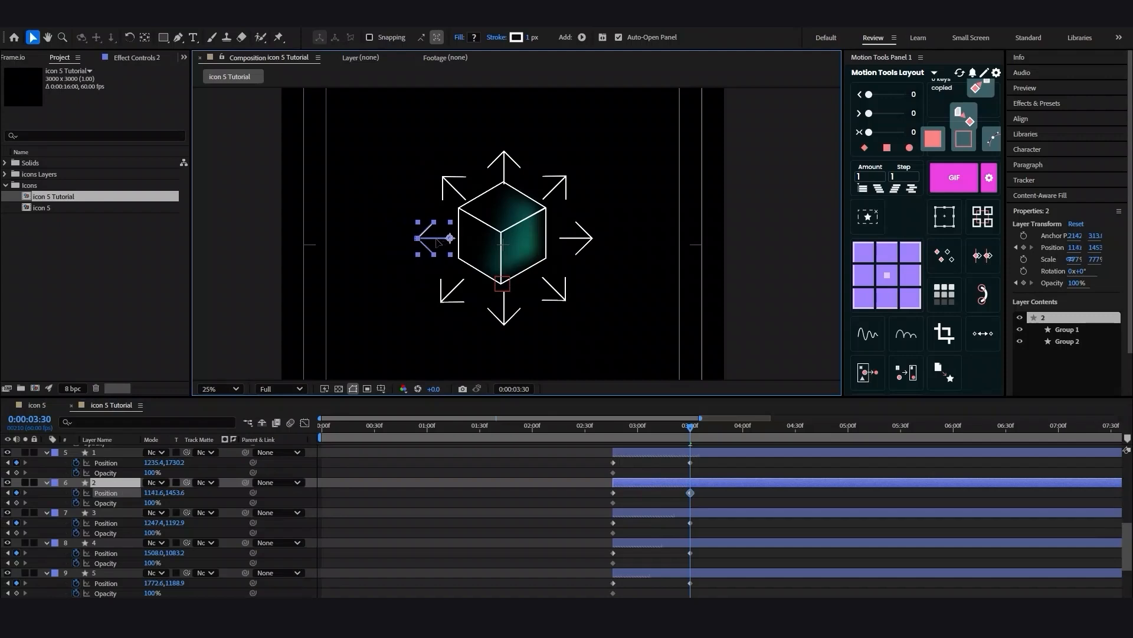
# Set the opacity of all eight arrow layers to 0% at 0:00:03:30.
pyautogui.scroll(-3, 689, 536)
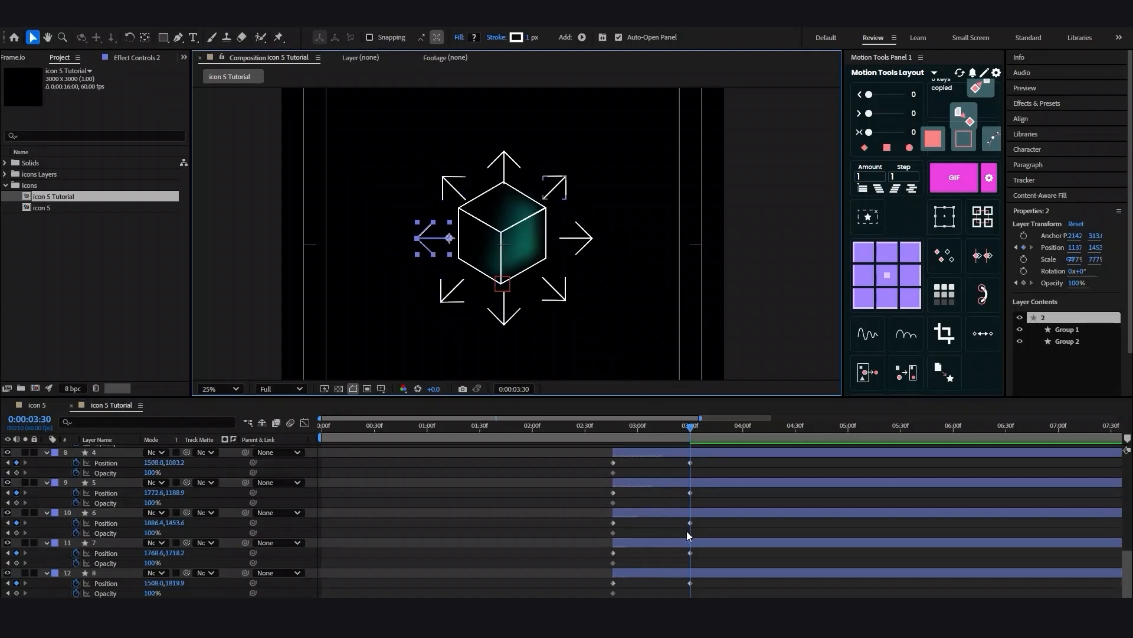
pyautogui.click(704, 571)
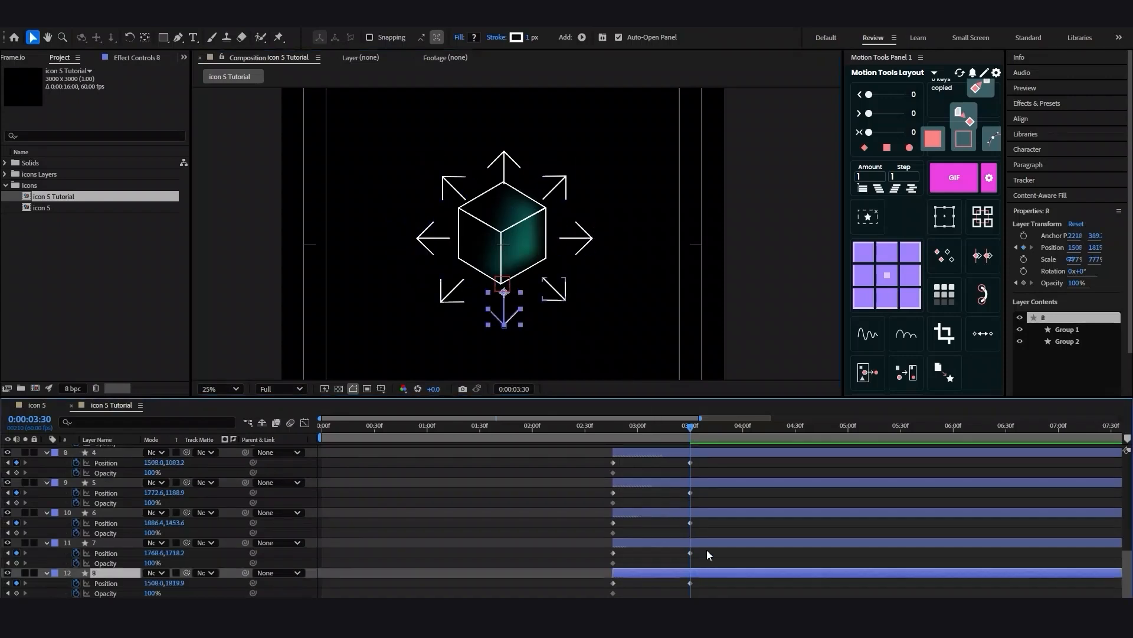
pyautogui.scroll(5, 705, 549)
pyautogui.keyDown('shift'); pyautogui.click(696, 512); pyautogui.keyUp('shift')
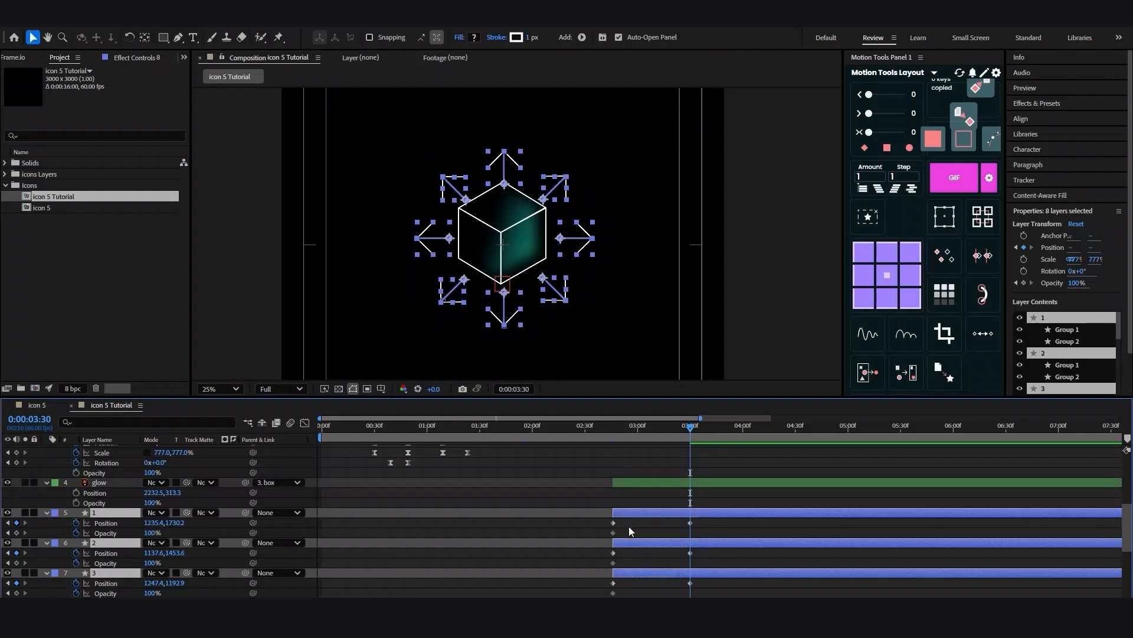
pyautogui.moveTo(147, 534); pyautogui.dragTo(52, 531)
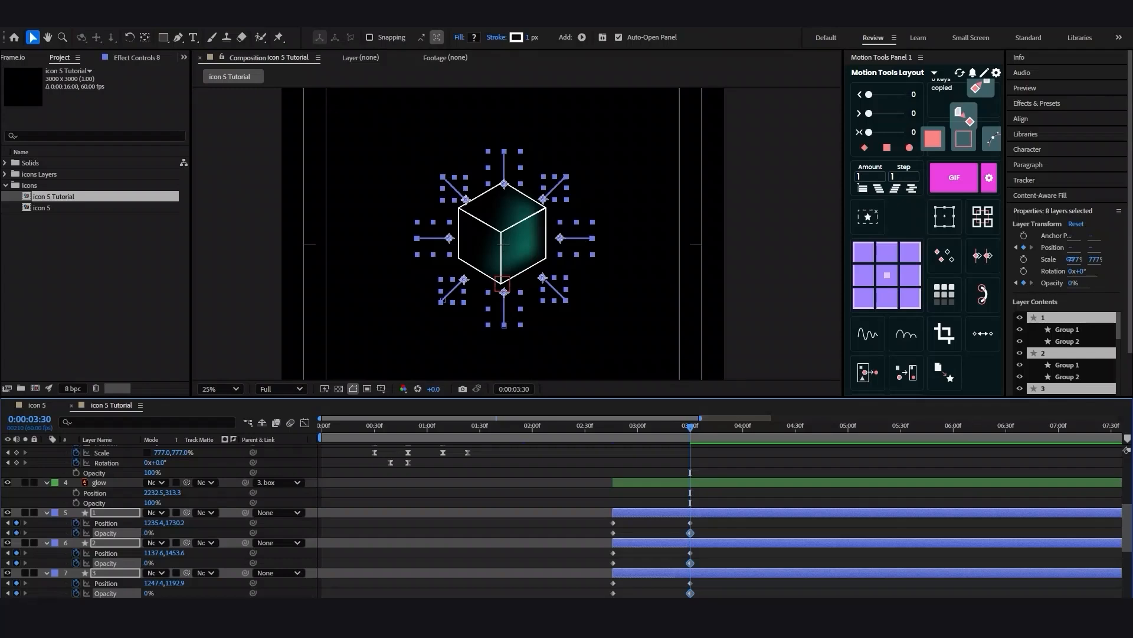
# Apply Easy Ease to all arrow Position and Opacity keyframes and lengthen the ease into their last keyframes in the speed graph.
pyautogui.scroll(-5, 691, 519)
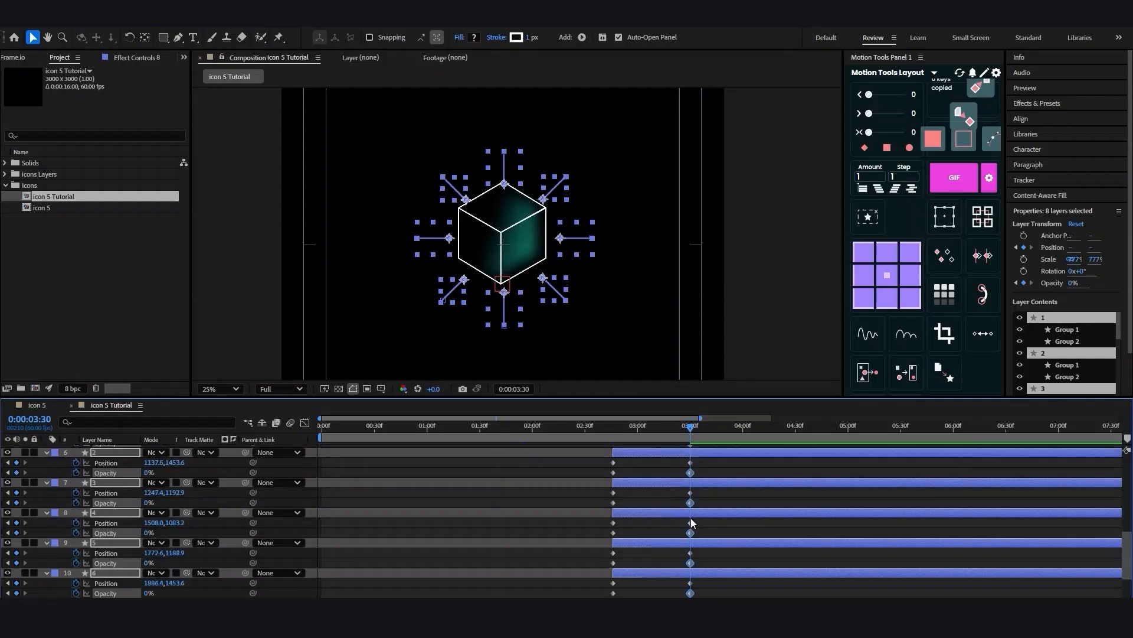
pyautogui.click(716, 573)
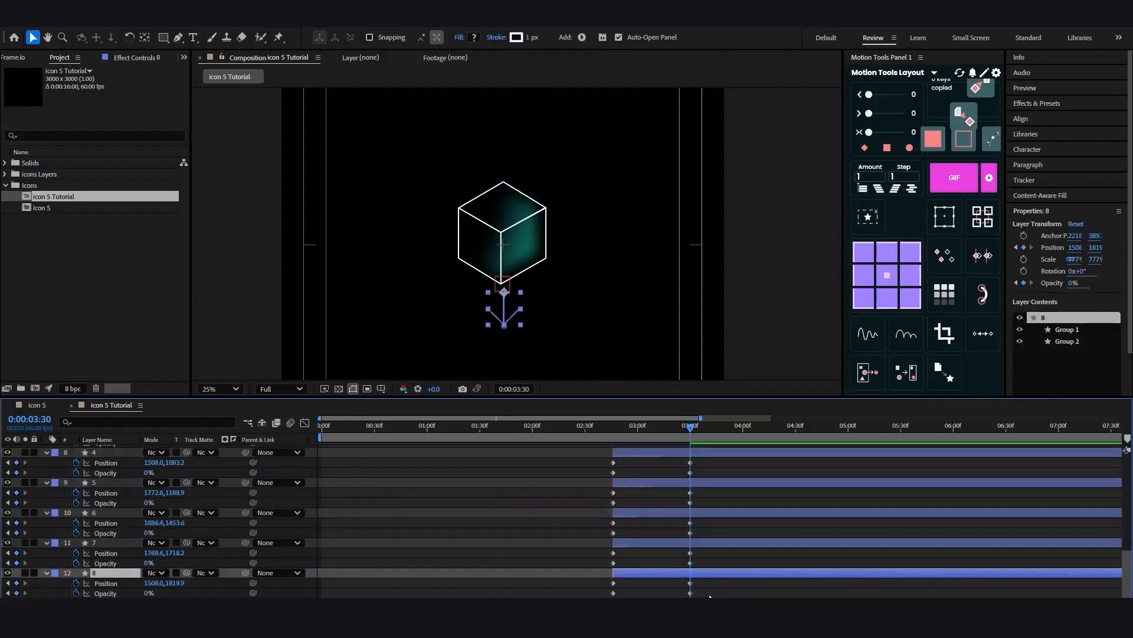
pyautogui.moveTo(709, 595); pyautogui.dragTo(565, 526)
pyautogui.press('F9')
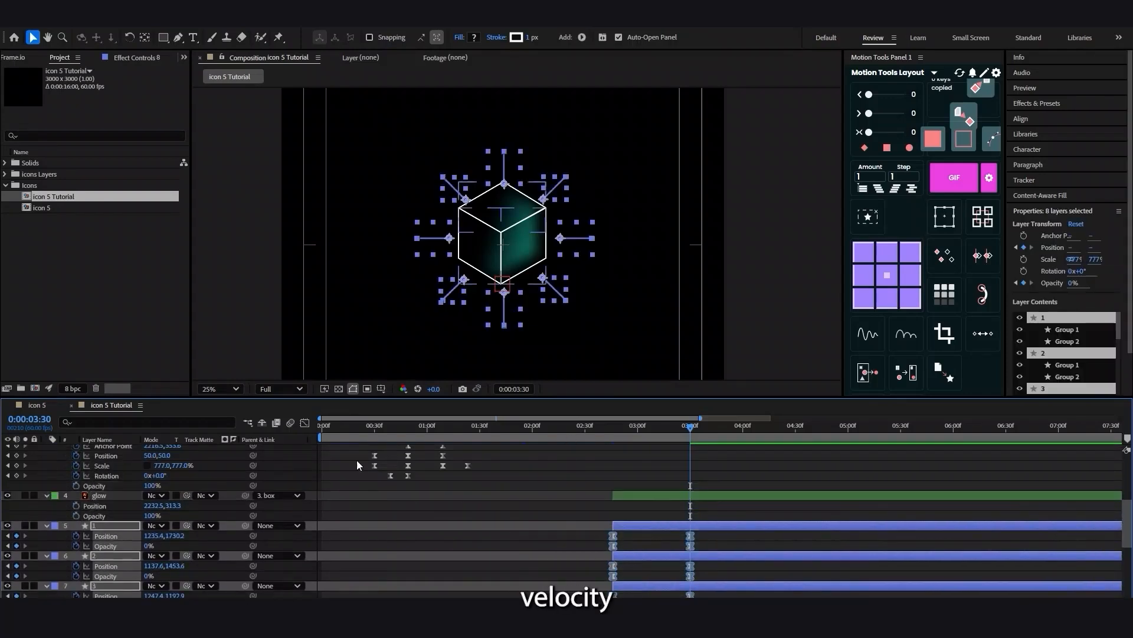
pyautogui.click(305, 422)
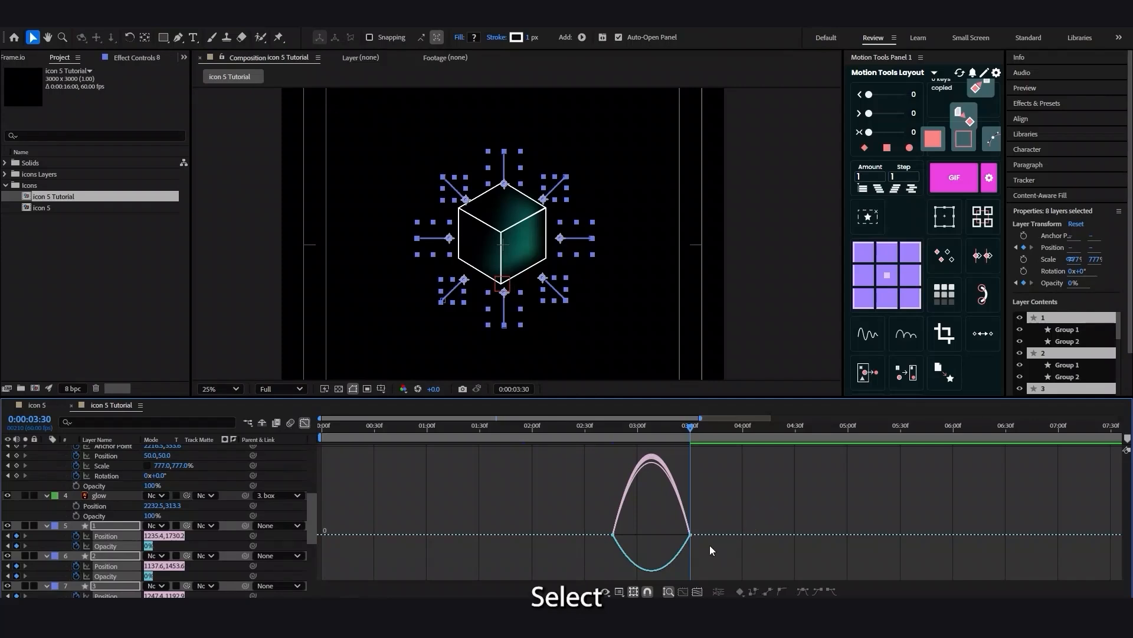
pyautogui.moveTo(721, 549); pyautogui.dragTo(664, 534)
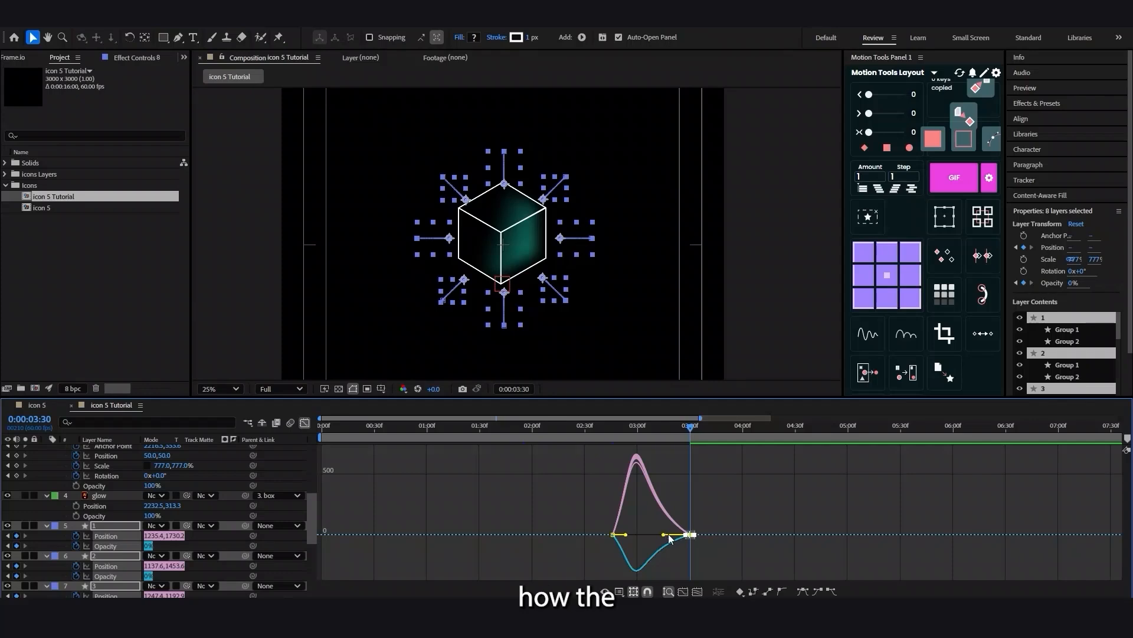
# Lengthen the ease out of the arrows' first keyframes in the speed graph and time-reverse all their Position and Opacity keyframes.
pyautogui.moveTo(663, 535)
pyautogui.mouseDown()
pyautogui.moveTo(677, 536)
pyautogui.moveTo(617, 536)
pyautogui.moveTo(648, 535)
pyautogui.mouseUp()
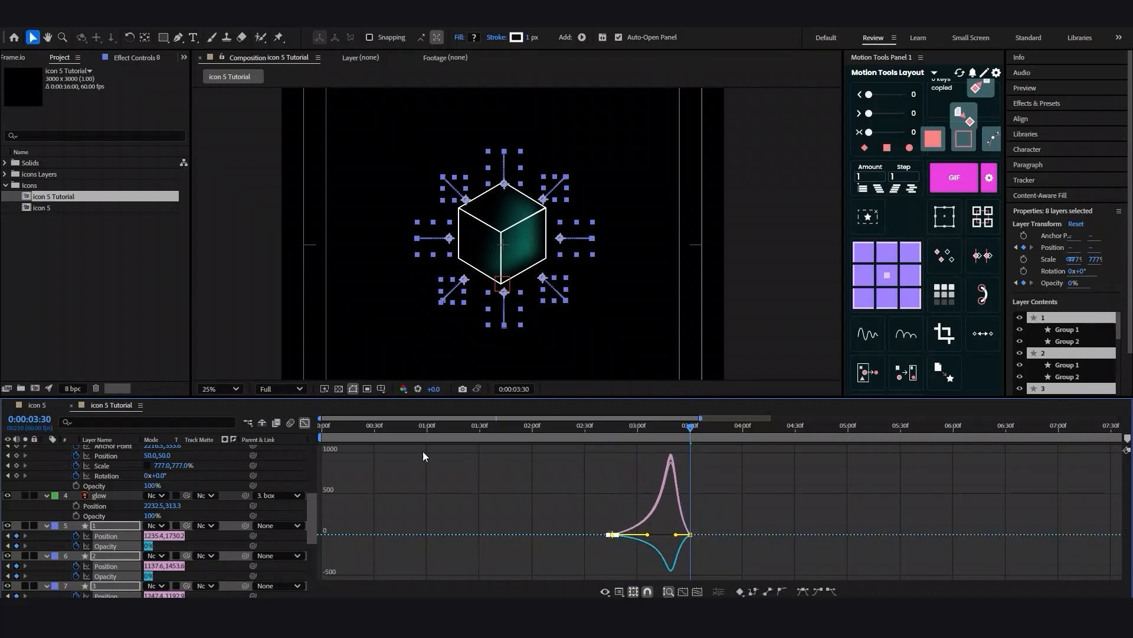
pyautogui.click(304, 422)
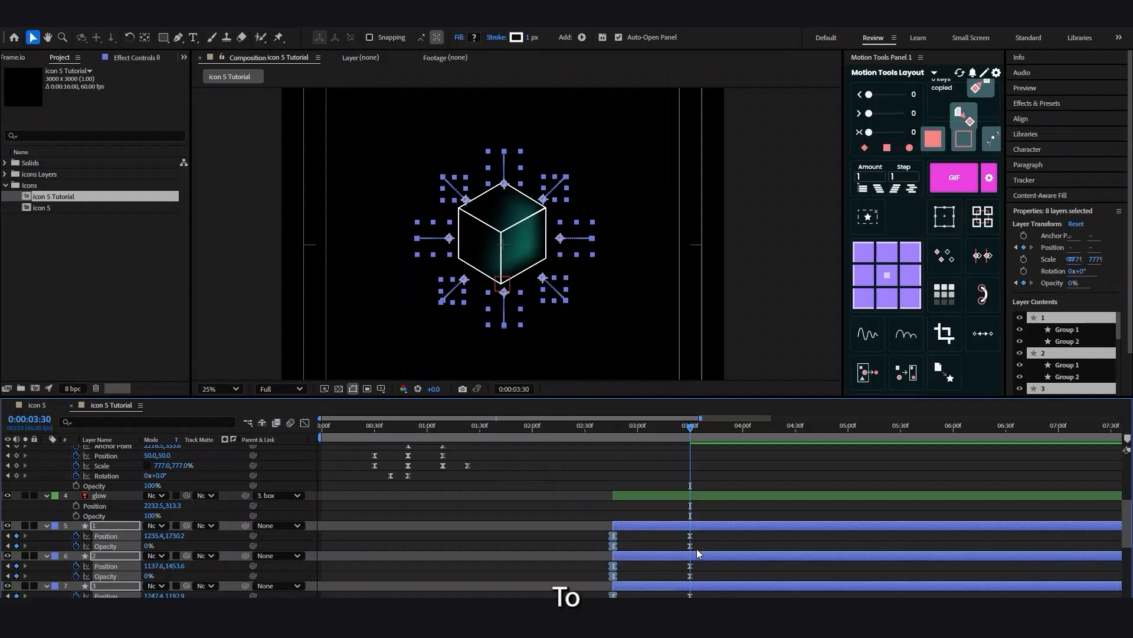
pyautogui.scroll(-5, 694, 545)
pyautogui.moveTo(707, 595); pyautogui.dragTo(565, 522)
pyautogui.rightClick(614, 529)
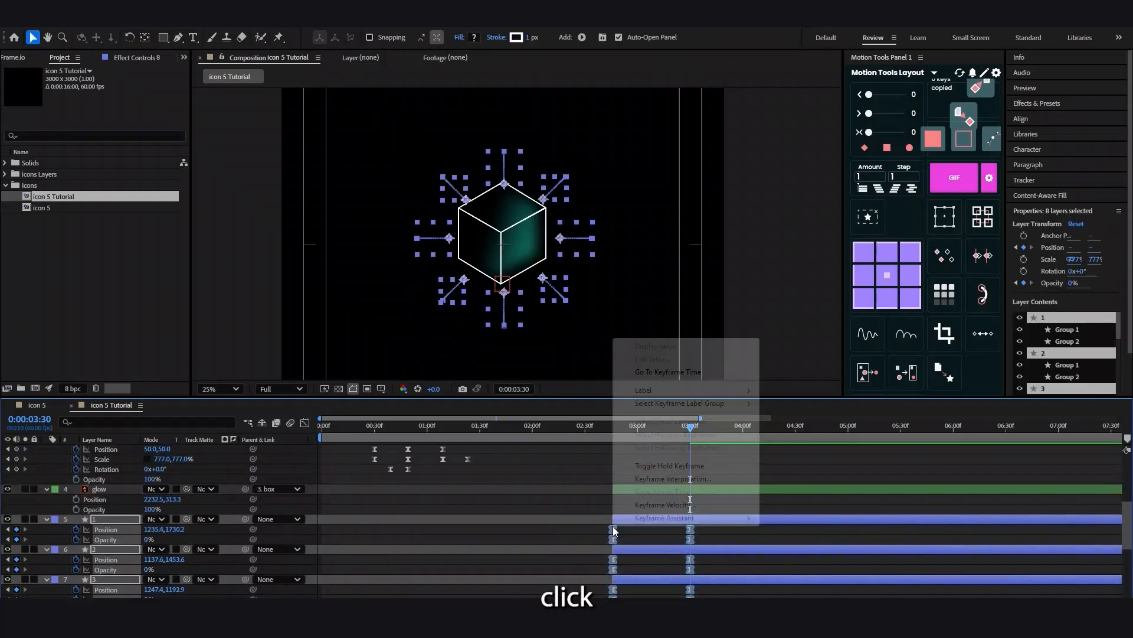
pyautogui.moveTo(751, 519)
pyautogui.click(803, 517)
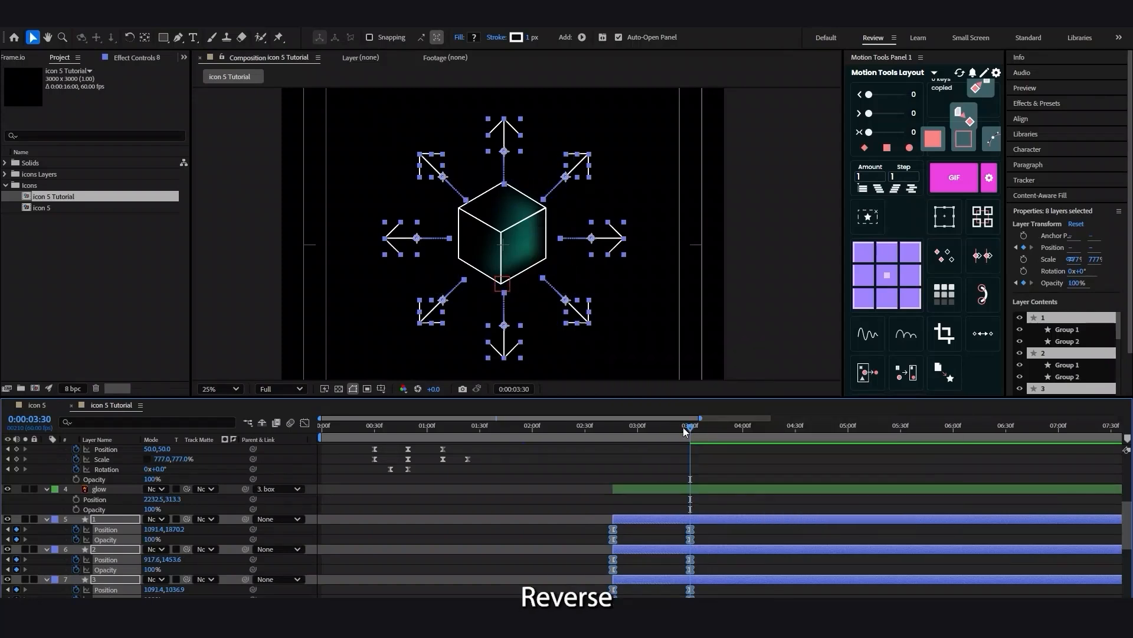
pyautogui.moveTo(685, 435); pyautogui.dragTo(603, 430)
pyautogui.press('space')
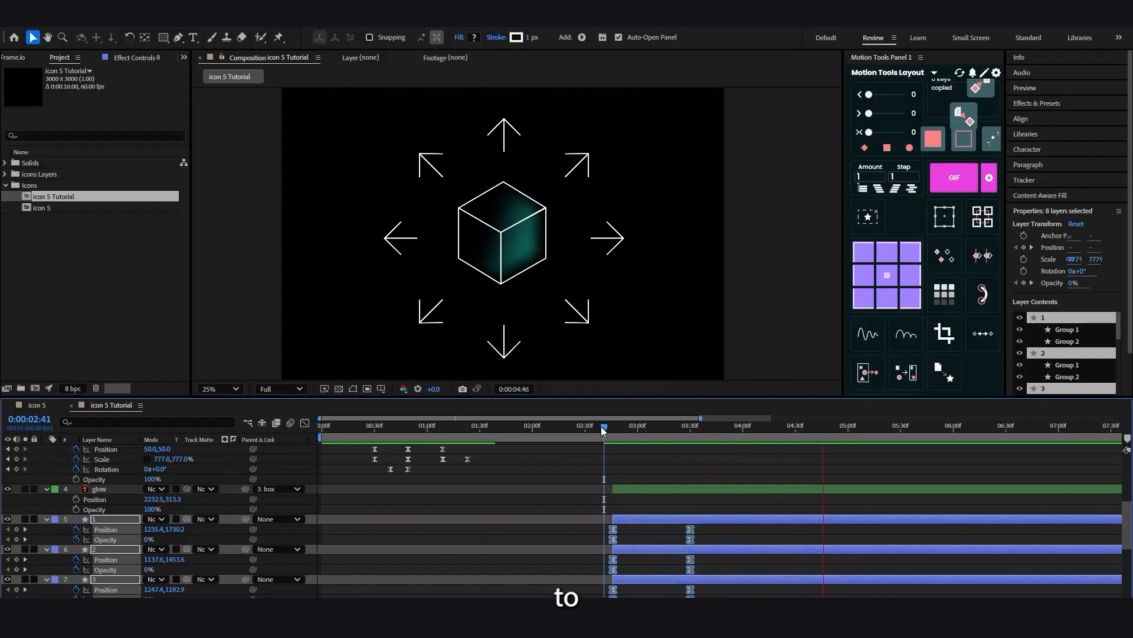
# Show only the arrows' Position properties and duplicate their Position keyframes from 0:00:03:30 to 0:00:03:52.
pyautogui.moveTo(601, 428); pyautogui.dragTo(691, 445)
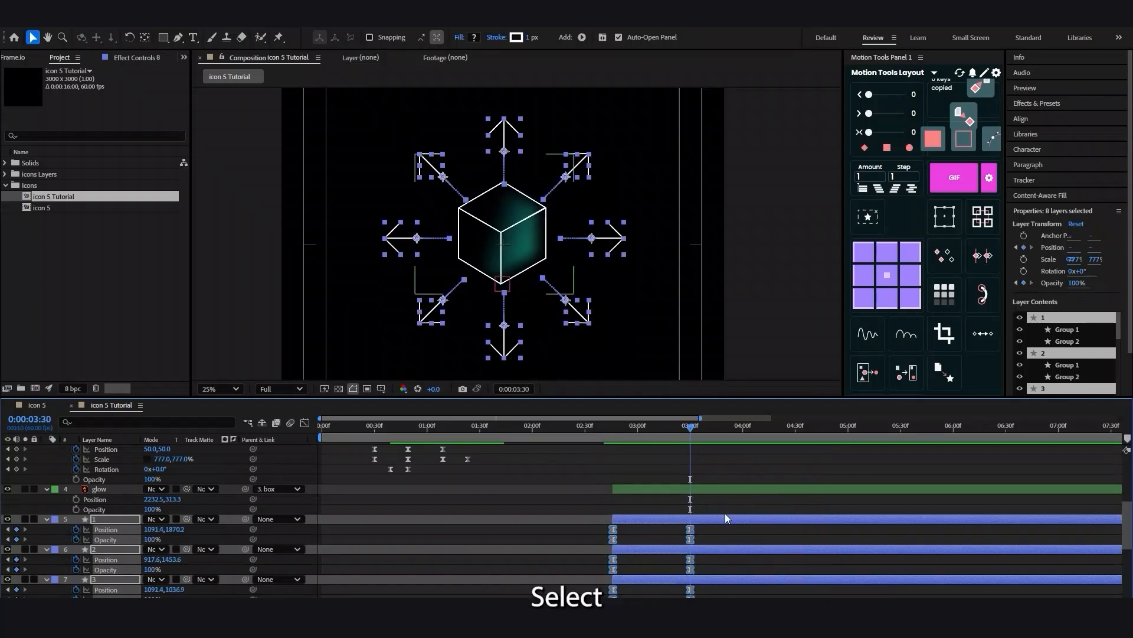
pyautogui.scroll(-2, 722, 509)
pyautogui.moveTo(694, 425); pyautogui.dragTo(727, 423)
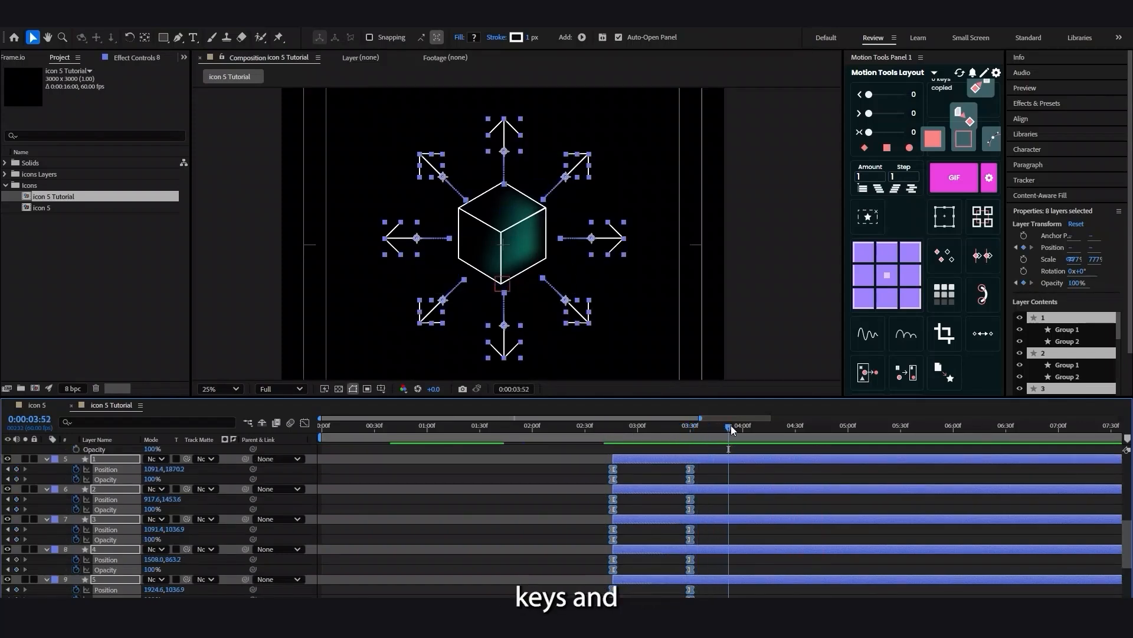
pyautogui.scroll(-3, 734, 473)
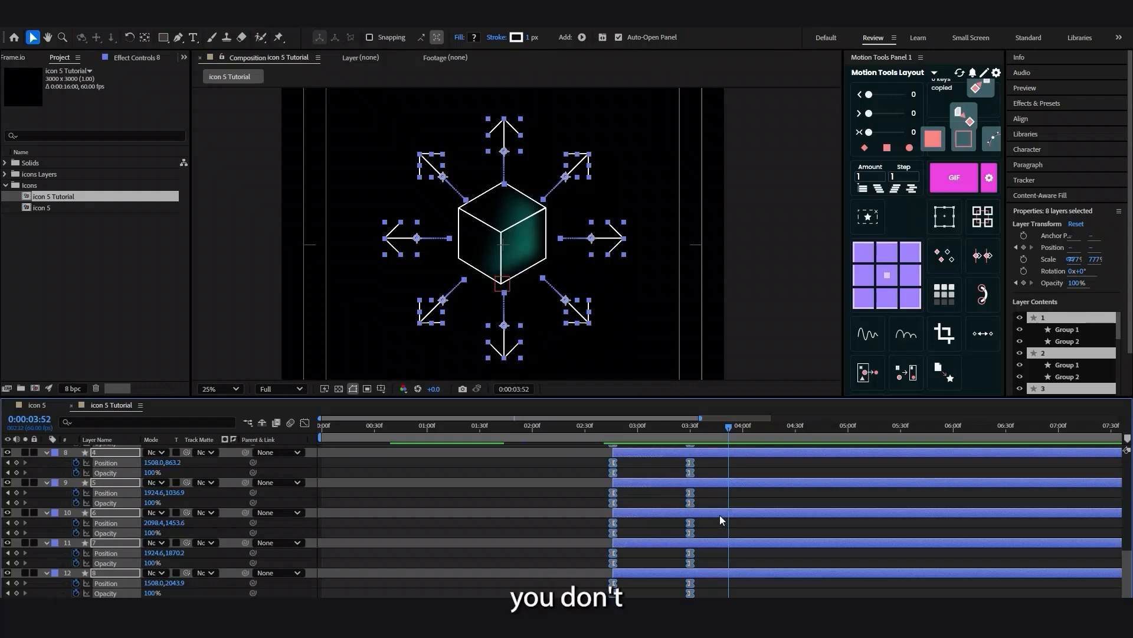
pyautogui.scroll(3, 719, 508)
pyautogui.scroll(-3, 716, 497)
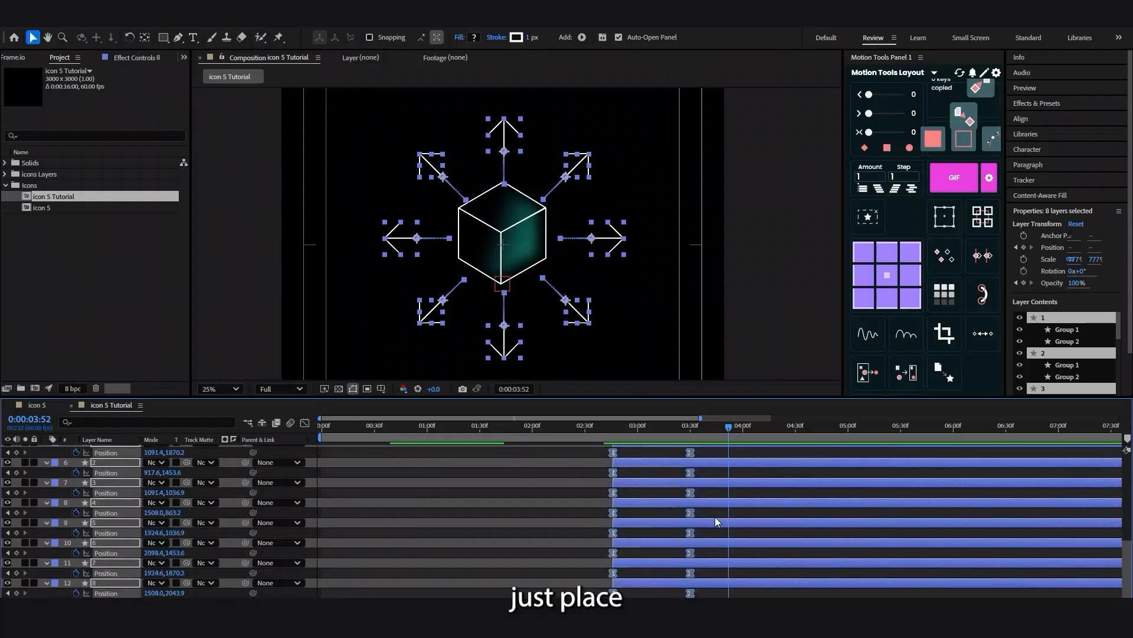
pyautogui.moveTo(706, 592); pyautogui.dragTo(674, 544)
pyautogui.scroll(-3, 674, 544)
pyautogui.scroll(2, 699, 516)
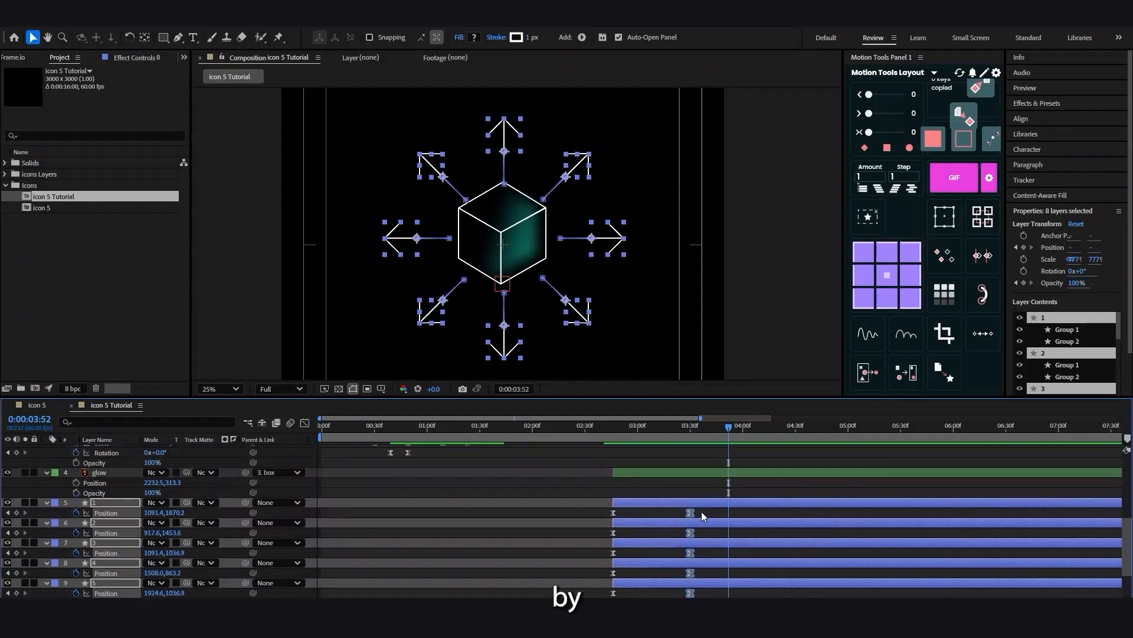
pyautogui.click(942, 259)
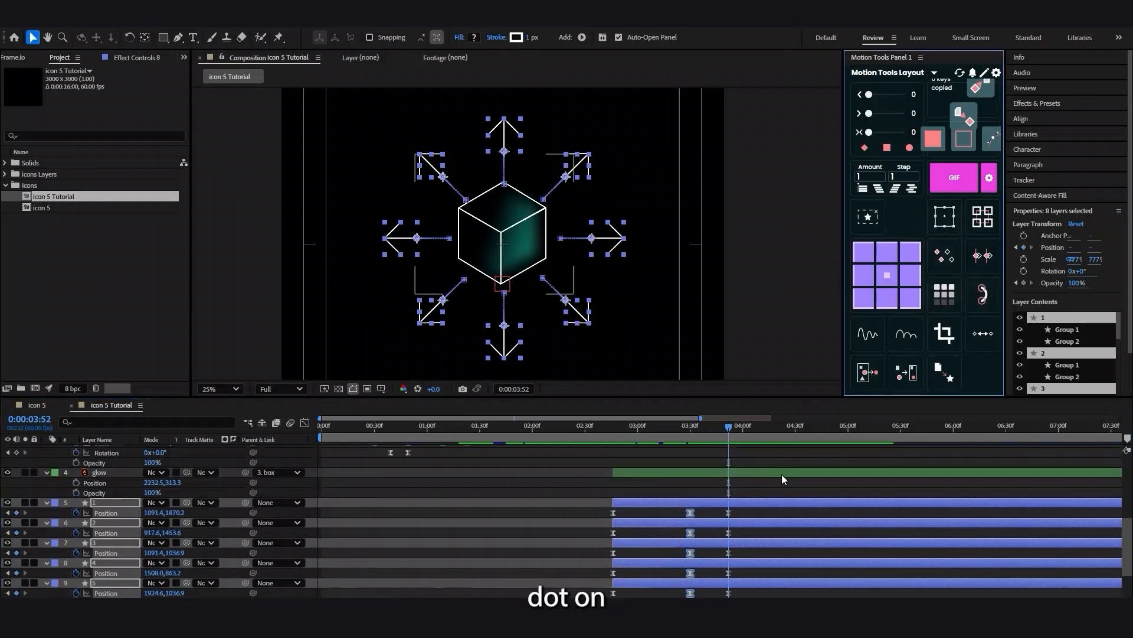
# At 0:00:03:30, move arrow 1 outward to about 1059, 1906 and arrow 8 to about 1508, 2104.
pyautogui.moveTo(721, 424); pyautogui.dragTo(688, 429)
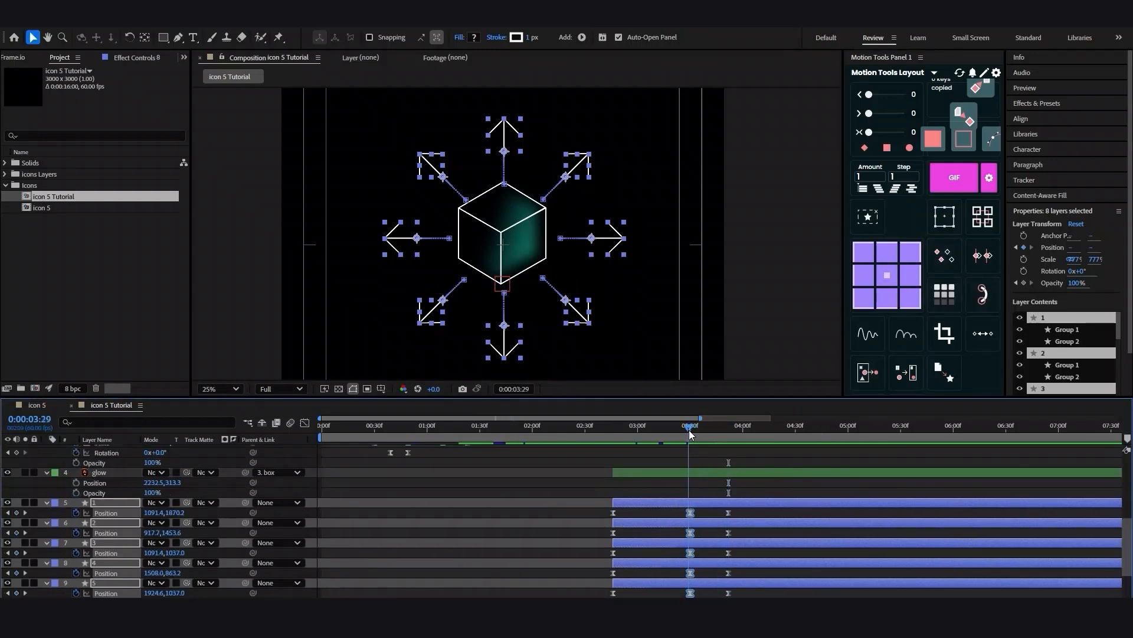
pyautogui.click(708, 507)
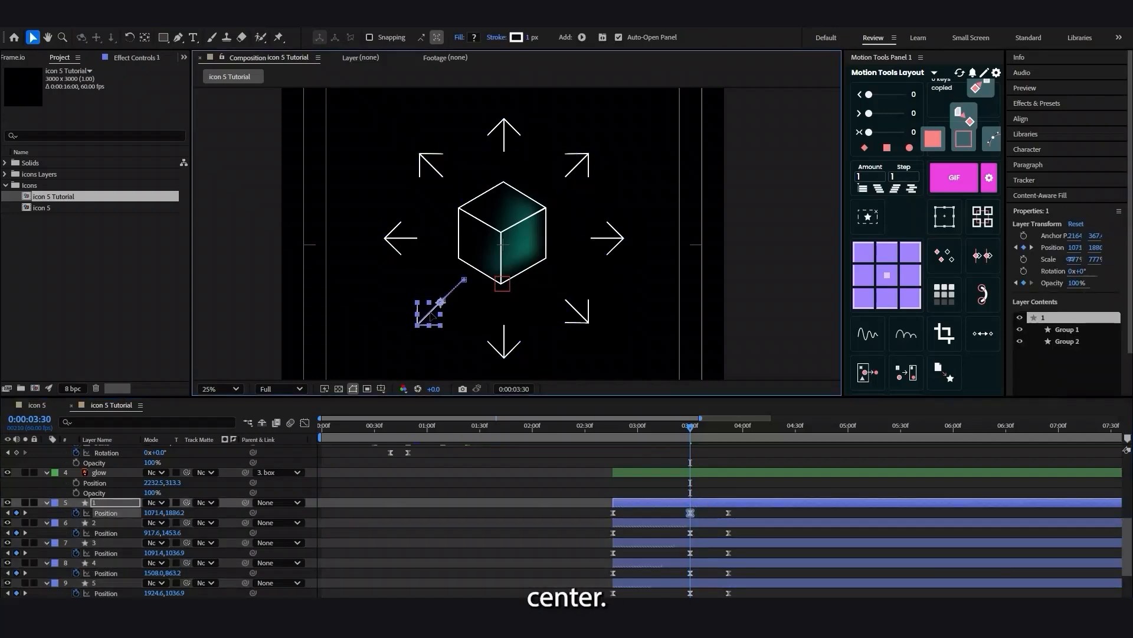
pyautogui.moveTo(434, 313); pyautogui.dragTo(430, 319)
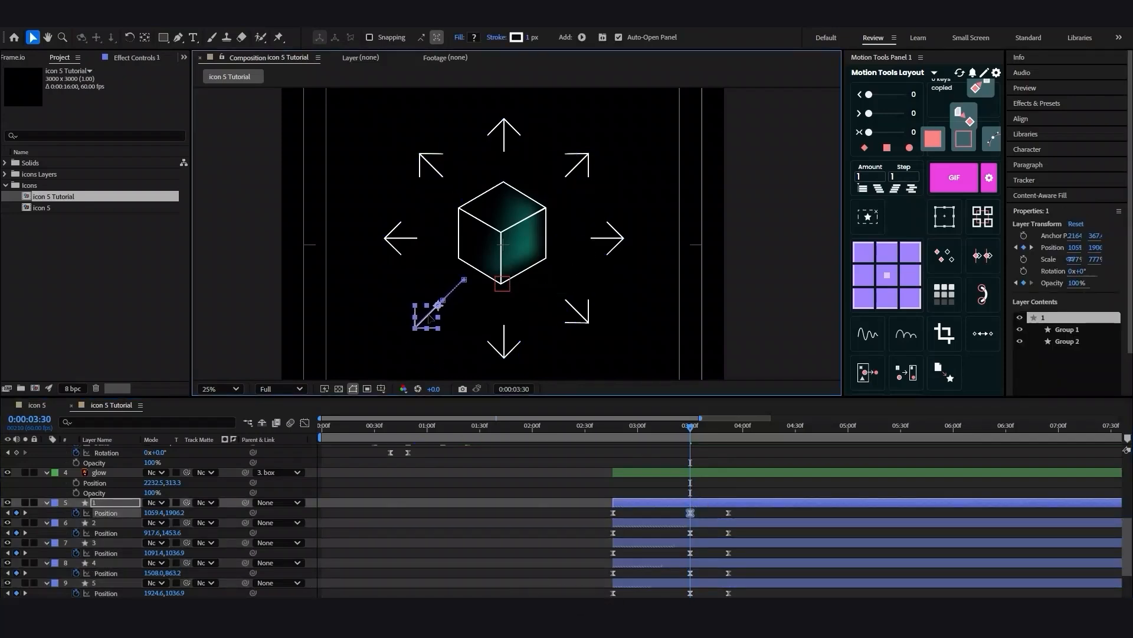
pyautogui.click(506, 344)
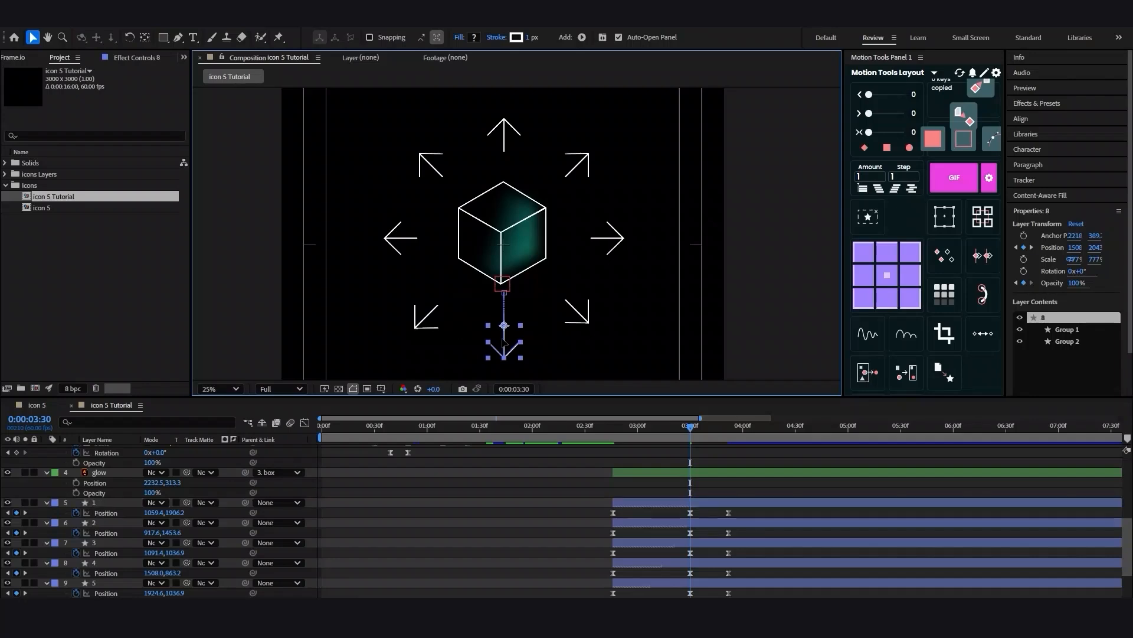
pyautogui.moveTo(506, 342); pyautogui.dragTo(506, 352)
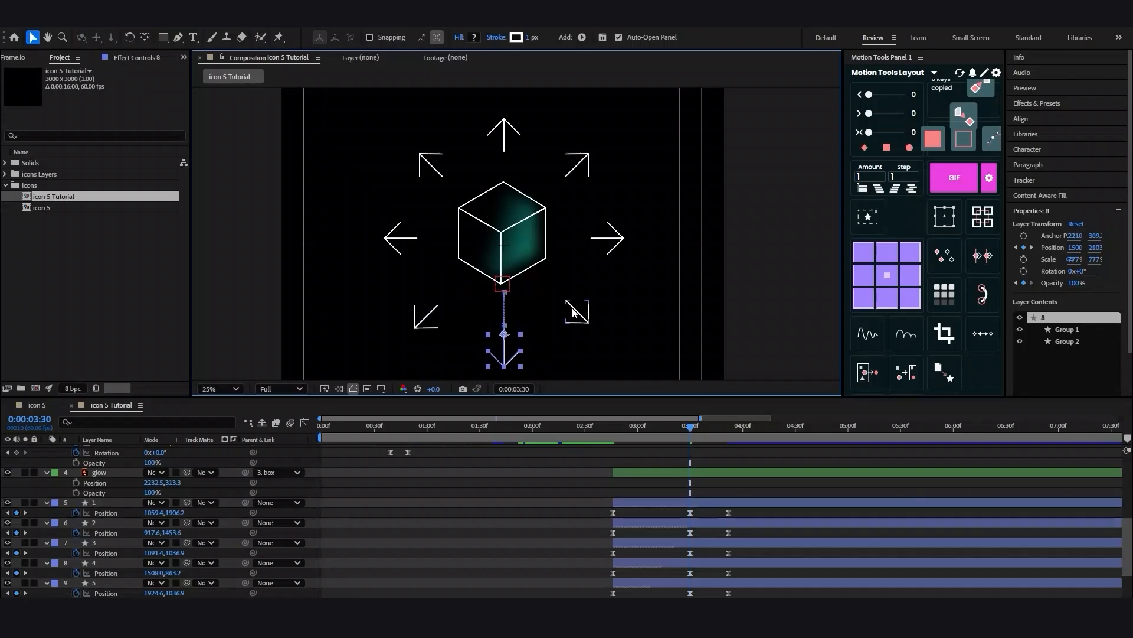
# Move arrow 7 outward to about 1973, 1910, arrow 6 to about 2162, 1454 and arrow 5 to about 1969, 997.
pyautogui.moveTo(572, 312); pyautogui.dragTo(580, 318)
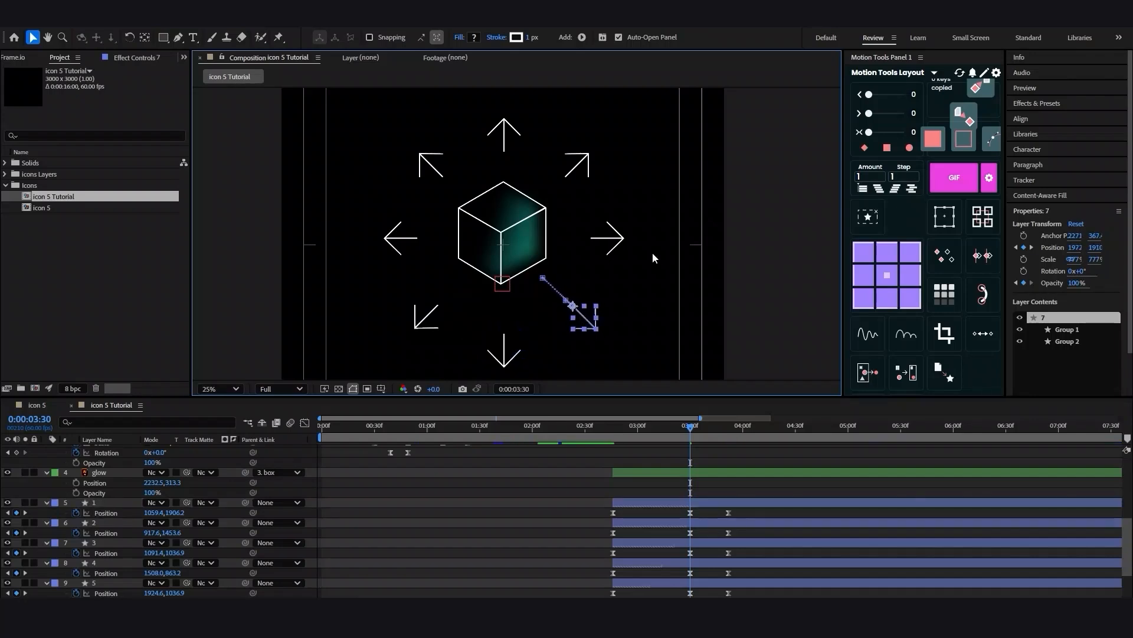
pyautogui.moveTo(614, 244); pyautogui.dragTo(627, 243)
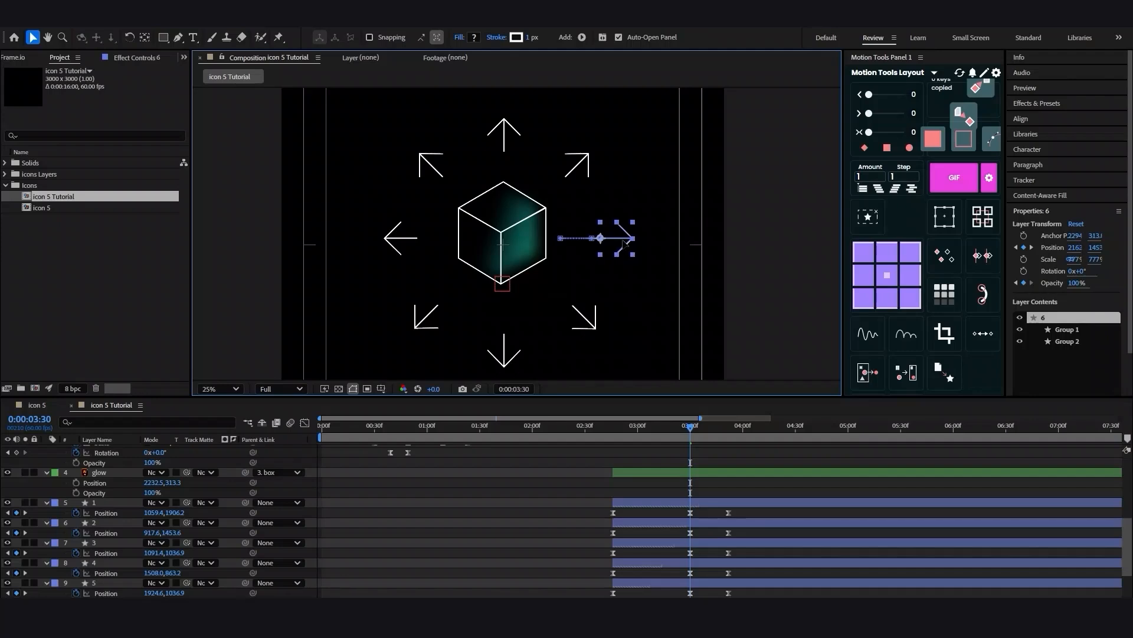
pyautogui.moveTo(578, 166); pyautogui.dragTo(583, 160)
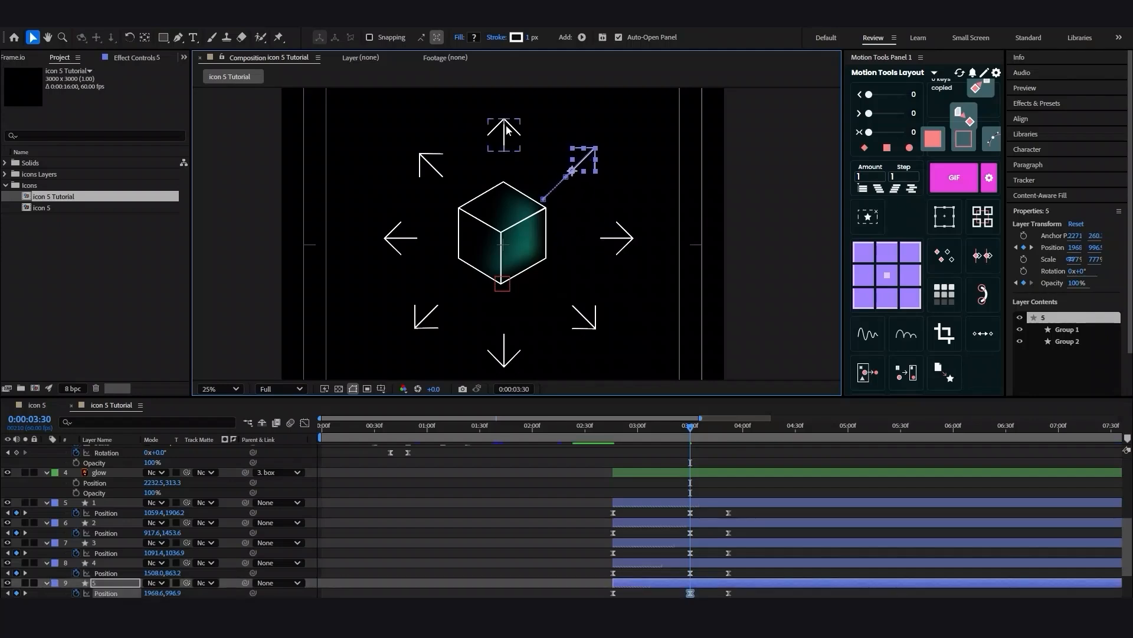
# Move arrow 4 outward to about 1508, 815, arrow 2 to about 862, 1454 and arrow 3 to about 1059, 1005.
pyautogui.moveTo(506, 129); pyautogui.dragTo(503, 130)
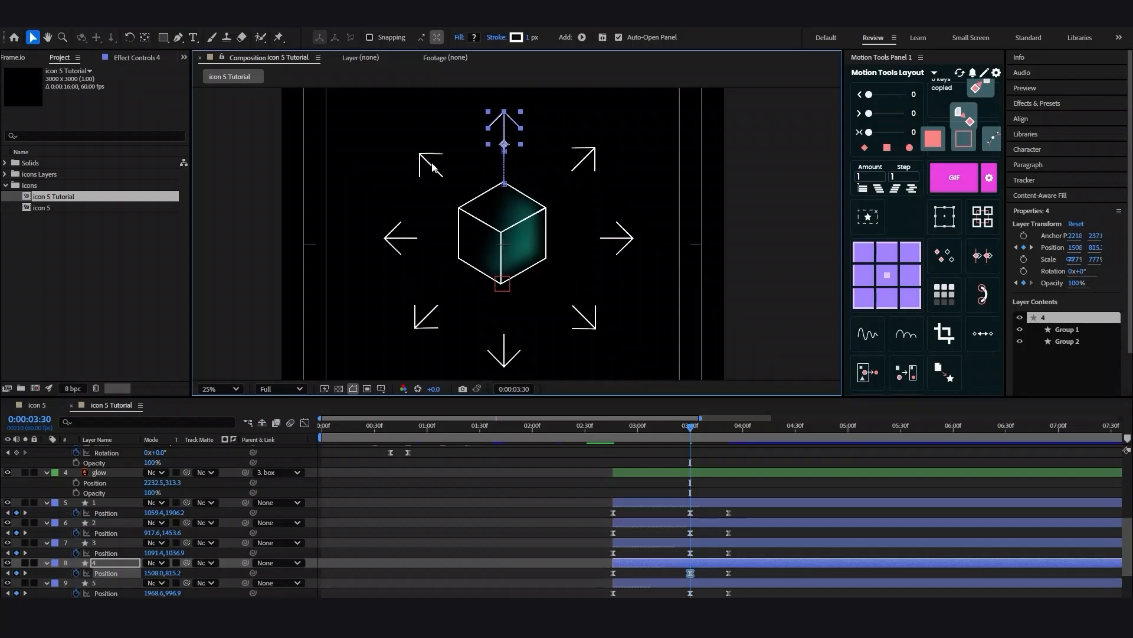
pyautogui.moveTo(394, 243); pyautogui.dragTo(384, 240)
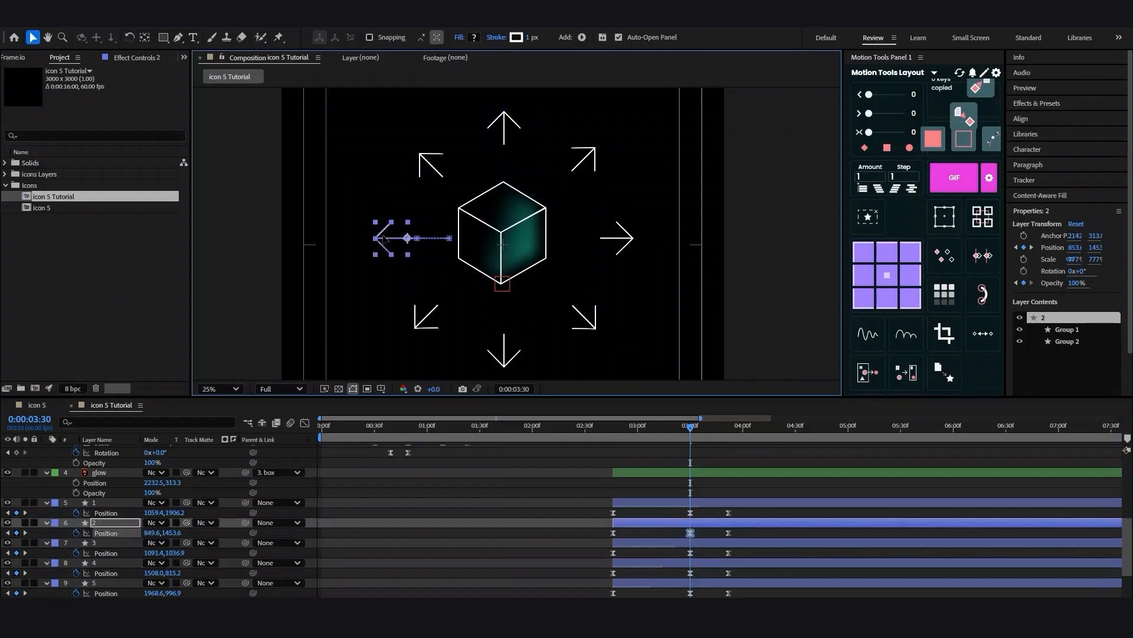
pyautogui.scroll(-3, 679, 558)
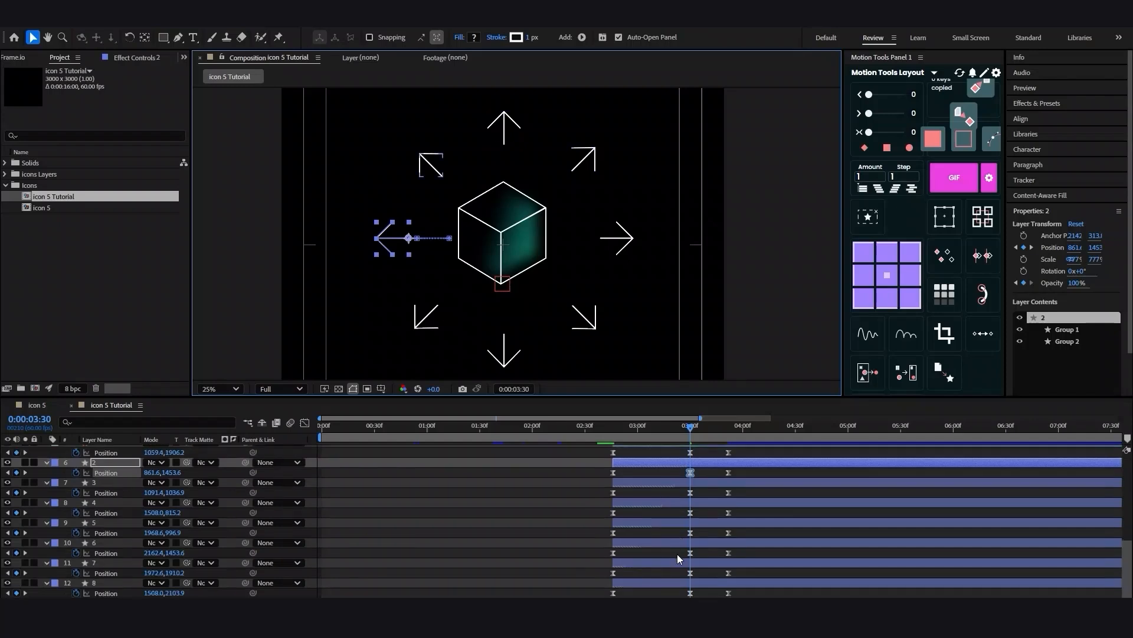
pyautogui.click(422, 154)
pyautogui.click(426, 165)
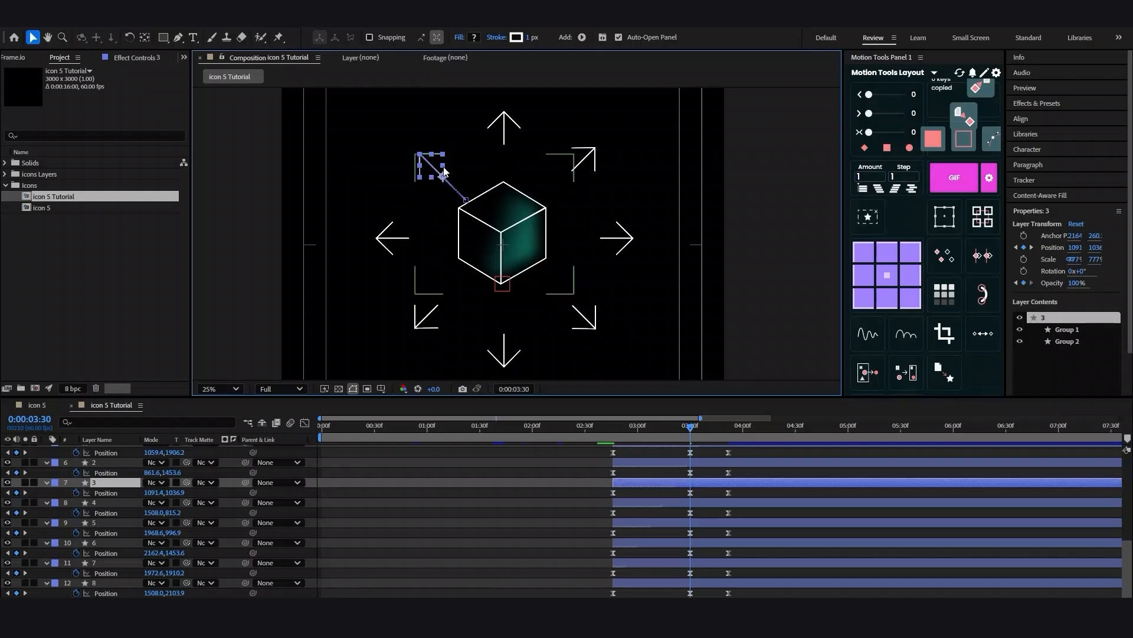
pyautogui.moveTo(435, 169); pyautogui.dragTo(429, 164)
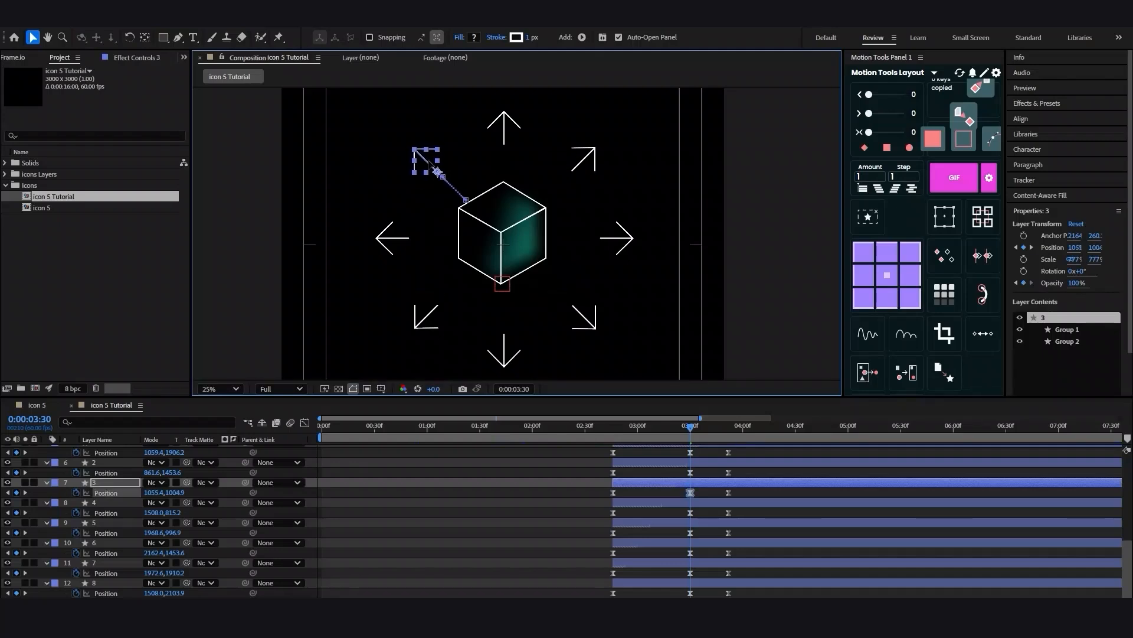
# Try to move arrows 1 and 8 further outward at 0:00:03:30.
pyautogui.moveTo(430, 316); pyautogui.dragTo(430, 316)
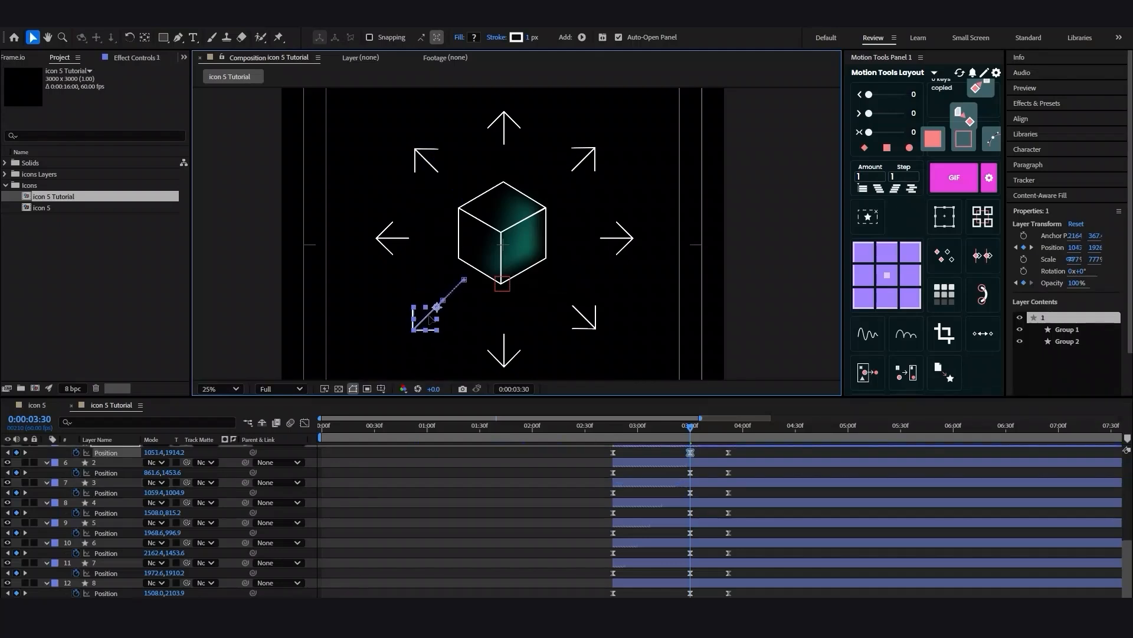
pyautogui.hotkey('ctrl', 'z')
pyautogui.click(505, 350)
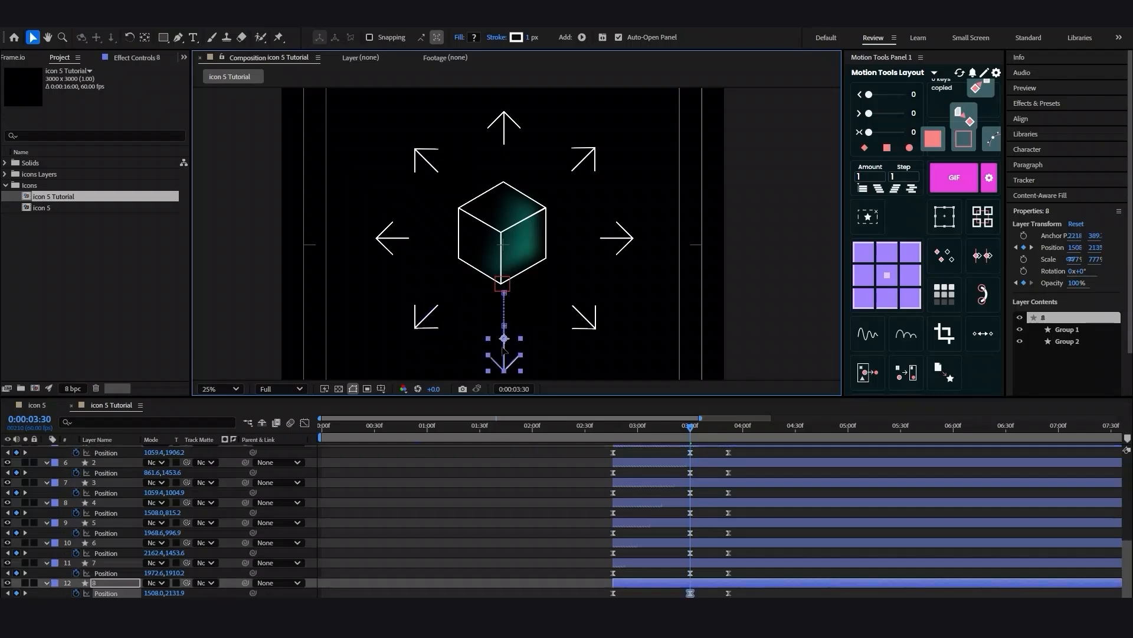
pyautogui.click(591, 319)
pyautogui.click(625, 237)
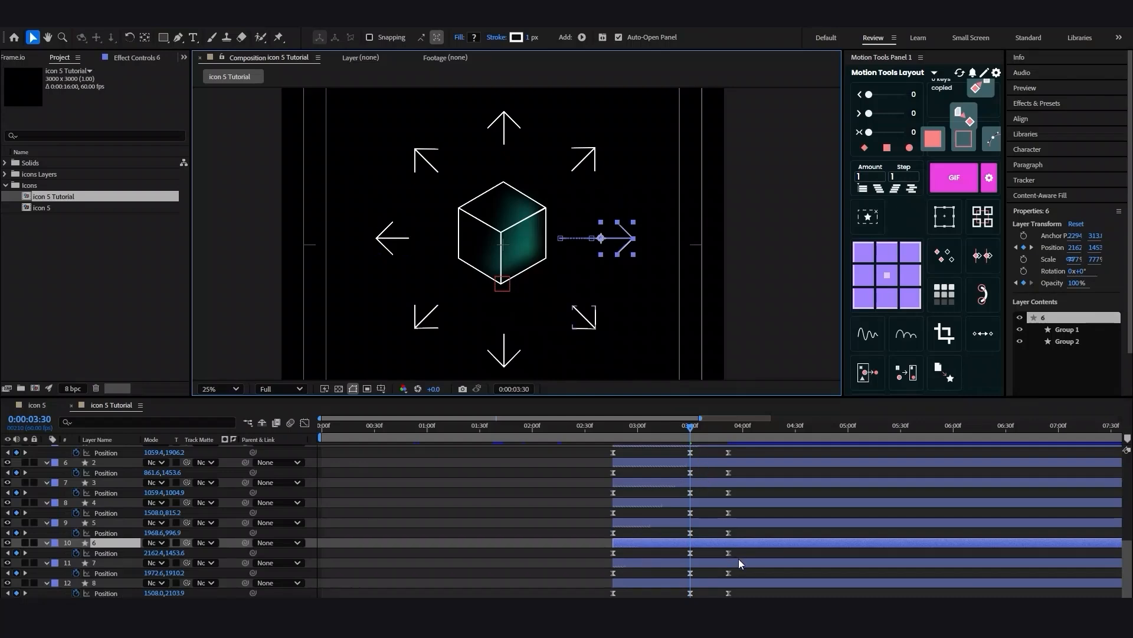
# Play back the arrows' overshoot movement from about 0:00:02:45 with the whole composition in view.
pyautogui.moveTo(691, 427); pyautogui.dragTo(612, 430)
pyautogui.press('space')
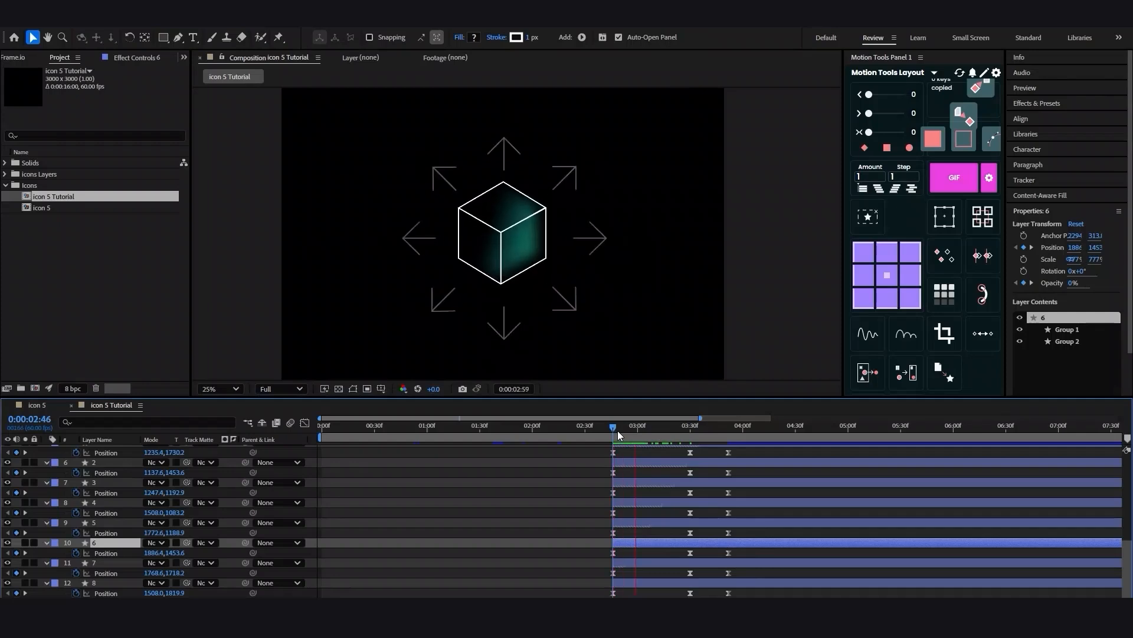
pyautogui.moveTo(618, 430); pyautogui.dragTo(728, 427)
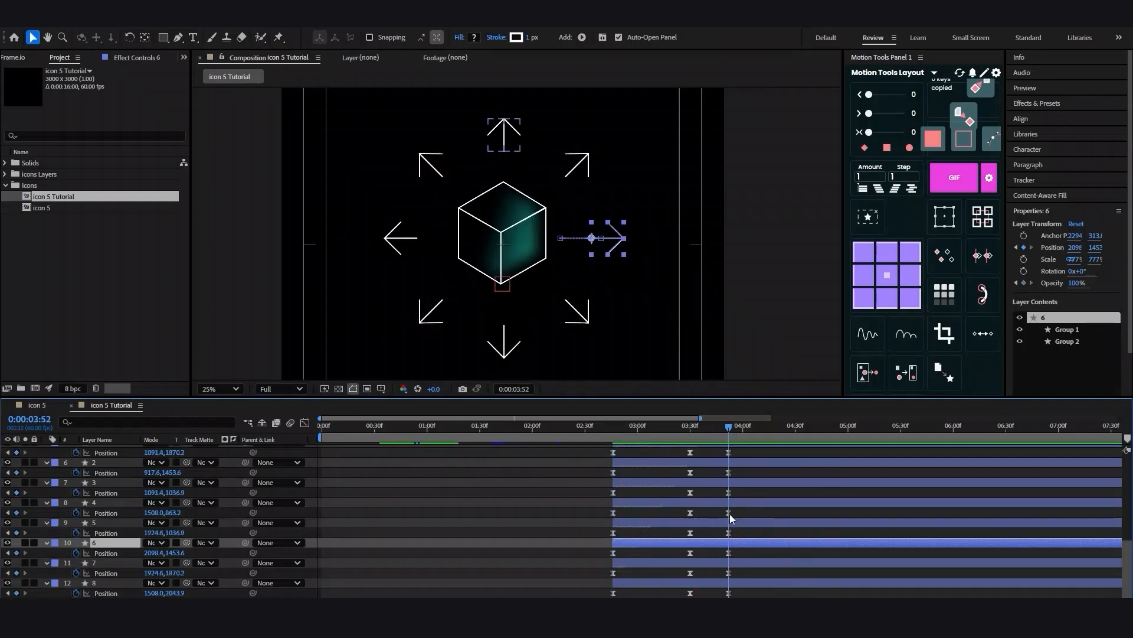
pyautogui.scroll(-1, 525, 243)
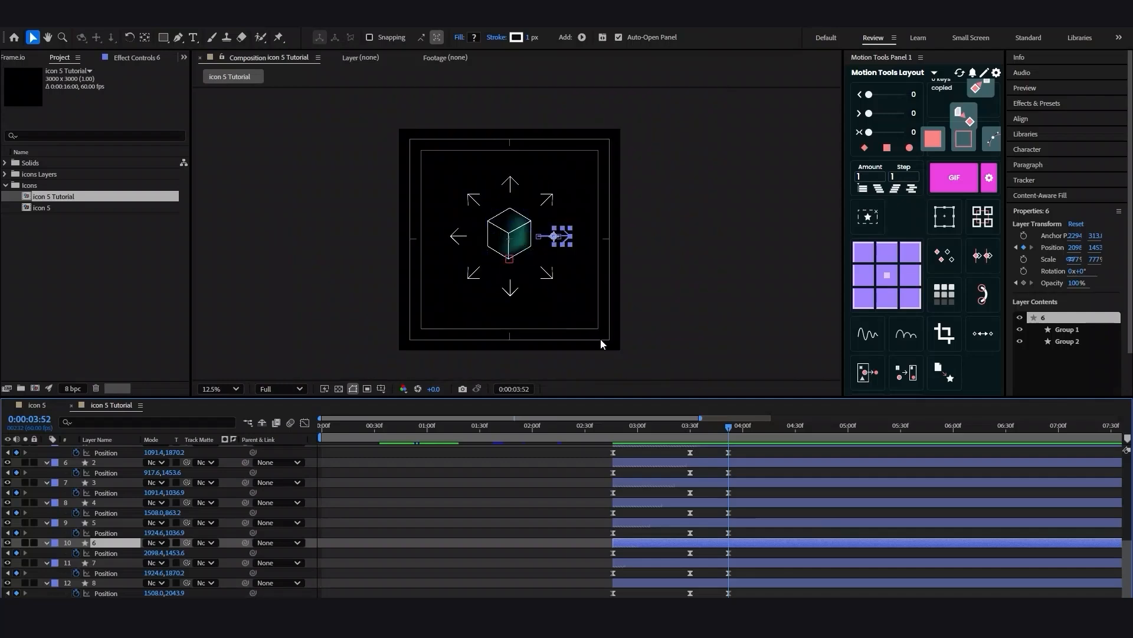
pyautogui.moveTo(730, 428); pyautogui.dragTo(608, 421)
pyautogui.press('space')
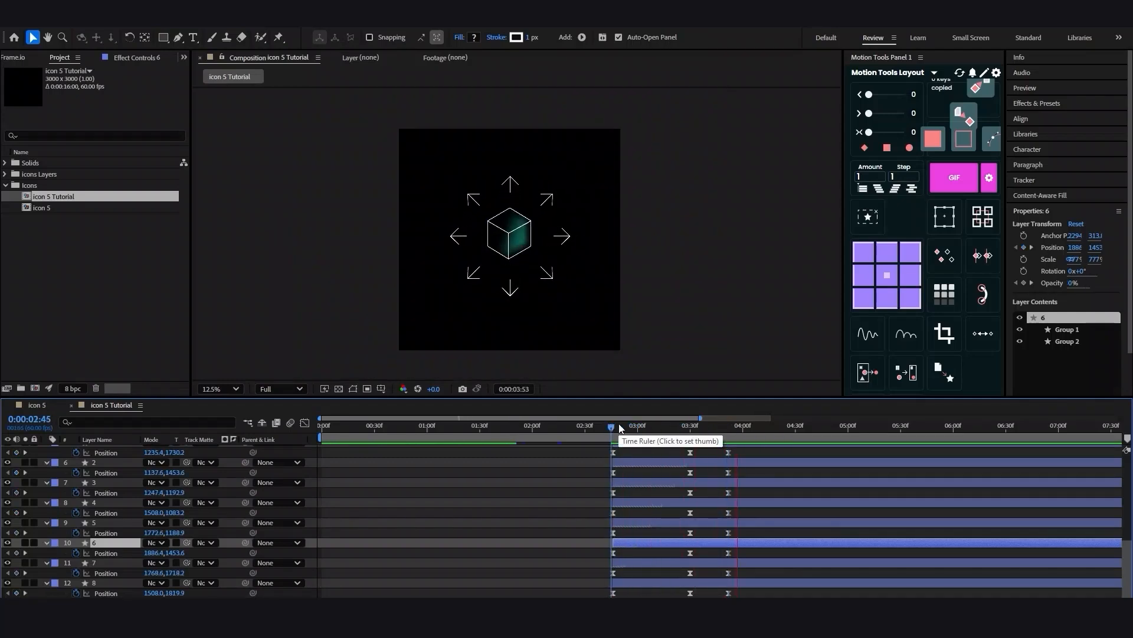
pyautogui.click(617, 425)
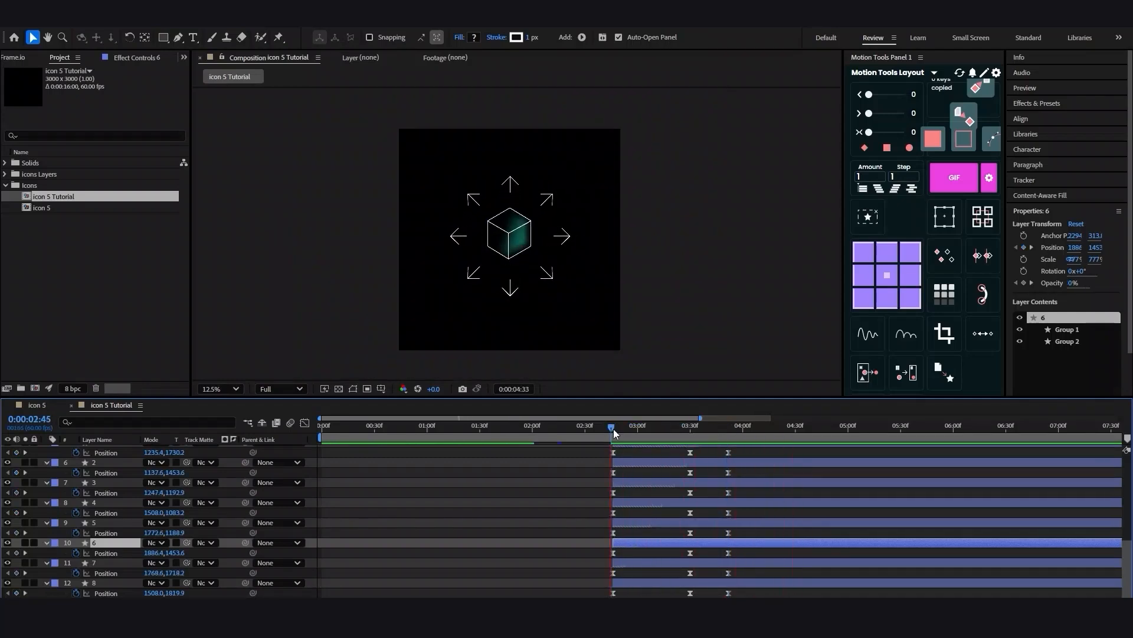
# Stagger arrow layers 1 to 8 in order from 0:00:02:46 using an amount of 5 and a step of 1.
pyautogui.click(654, 582)
pyautogui.scroll(3, 641, 561)
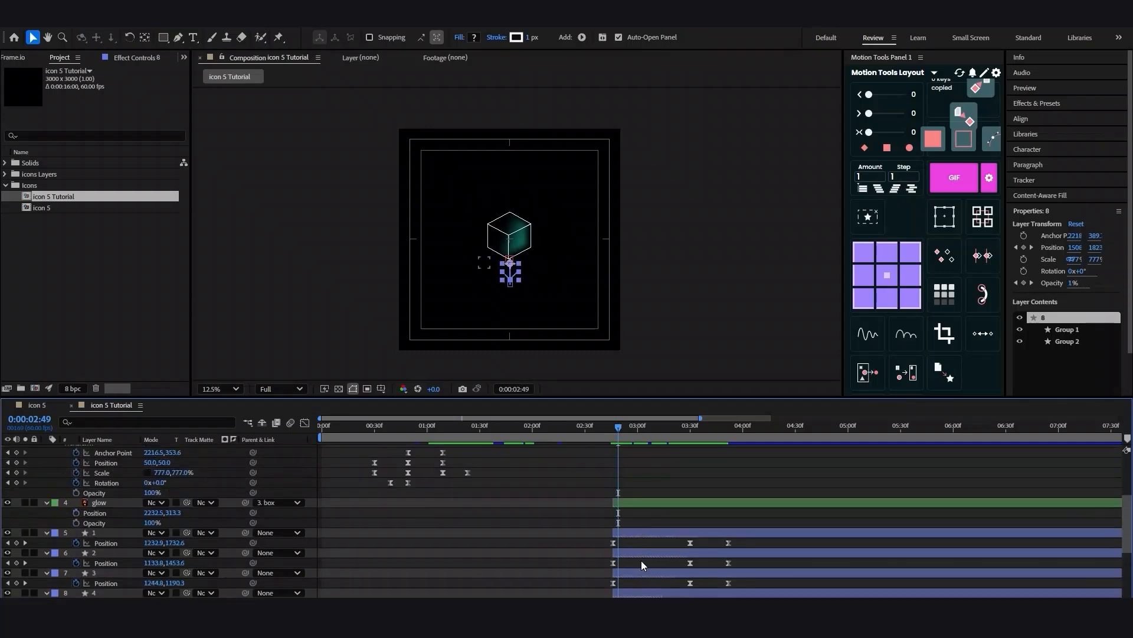
pyautogui.scroll(-1, 646, 539)
pyautogui.click(641, 501)
pyautogui.scroll(-2, 642, 506)
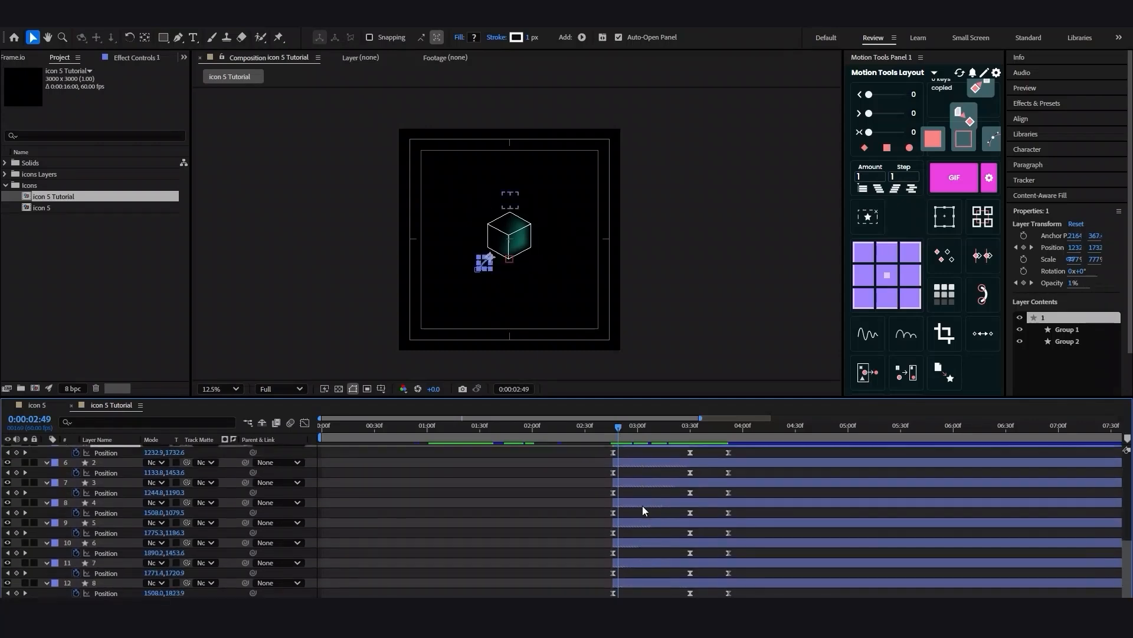
pyautogui.keyDown('shift'); pyautogui.click(636, 582); pyautogui.keyUp('shift')
pyautogui.moveTo(617, 424); pyautogui.dragTo(611, 425)
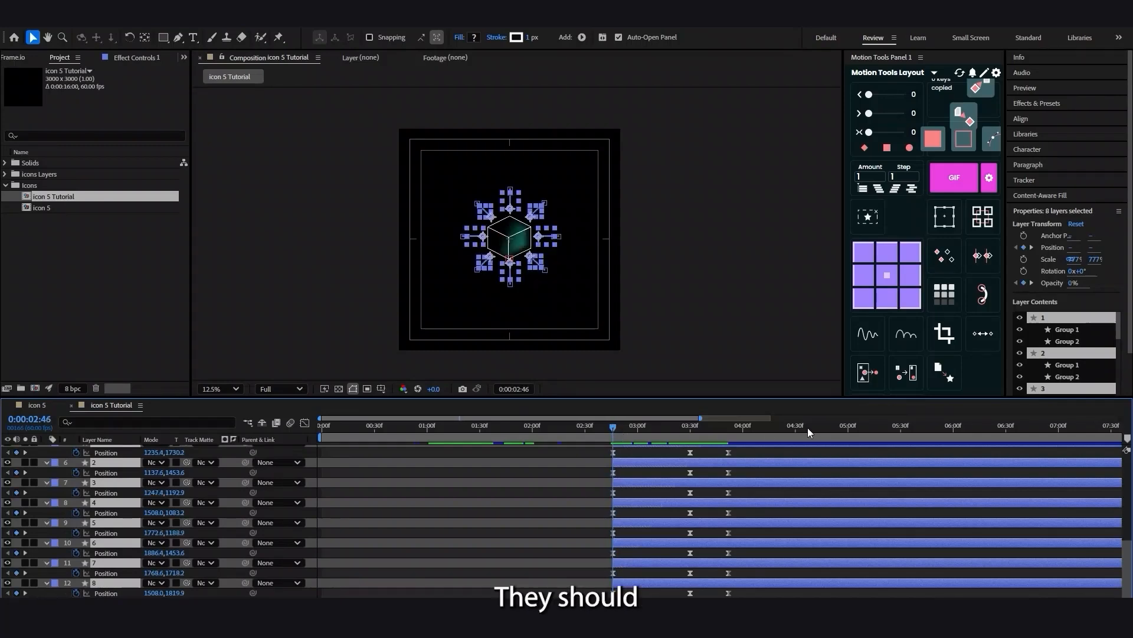
pyautogui.scroll(3, 626, 492)
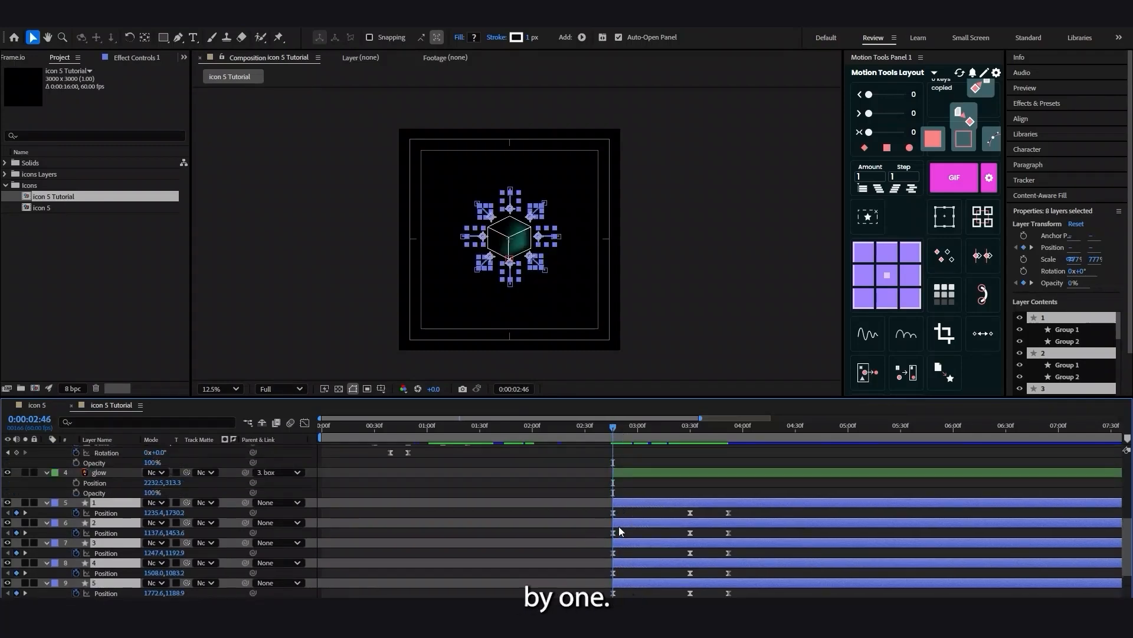
pyautogui.scroll(4, 511, 259)
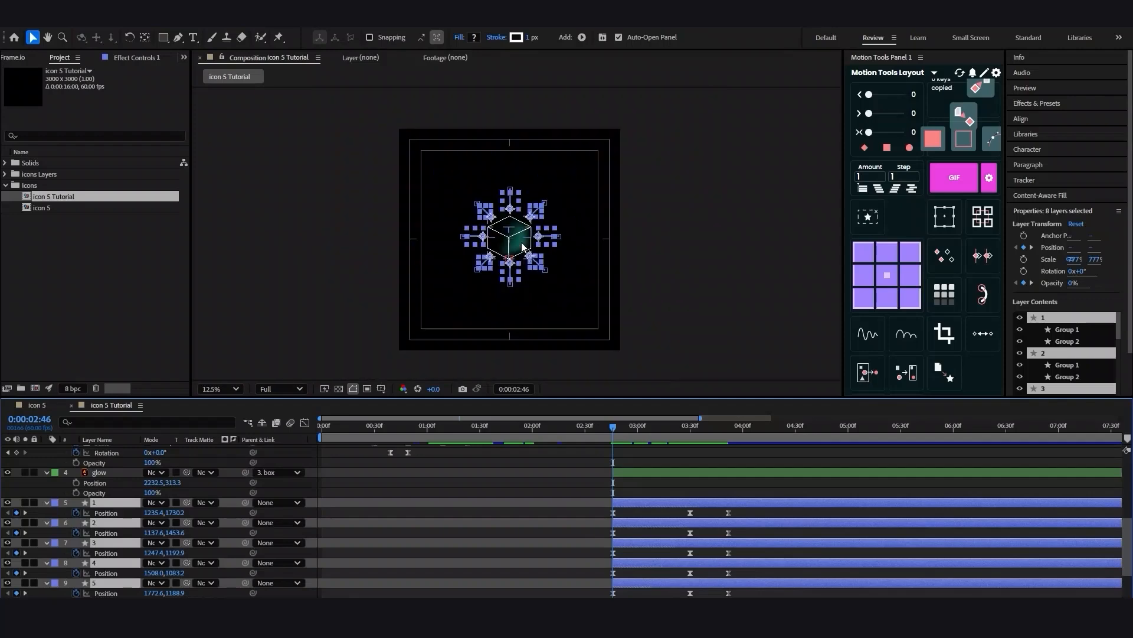
pyautogui.doubleClick(865, 175)
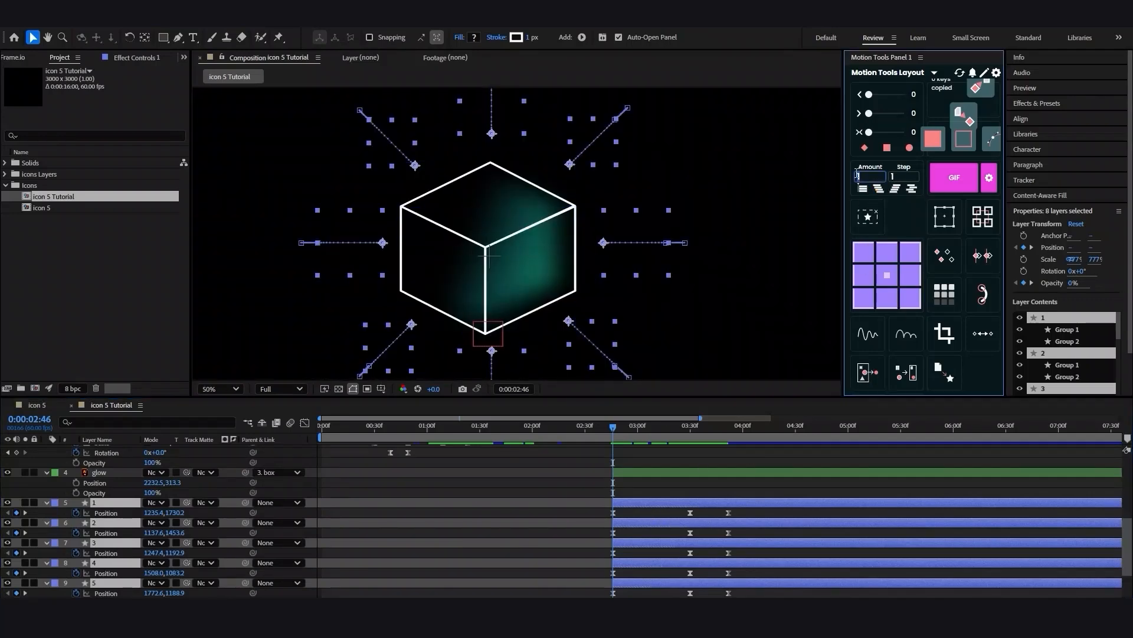
pyautogui.write('5')
pyautogui.click(878, 189)
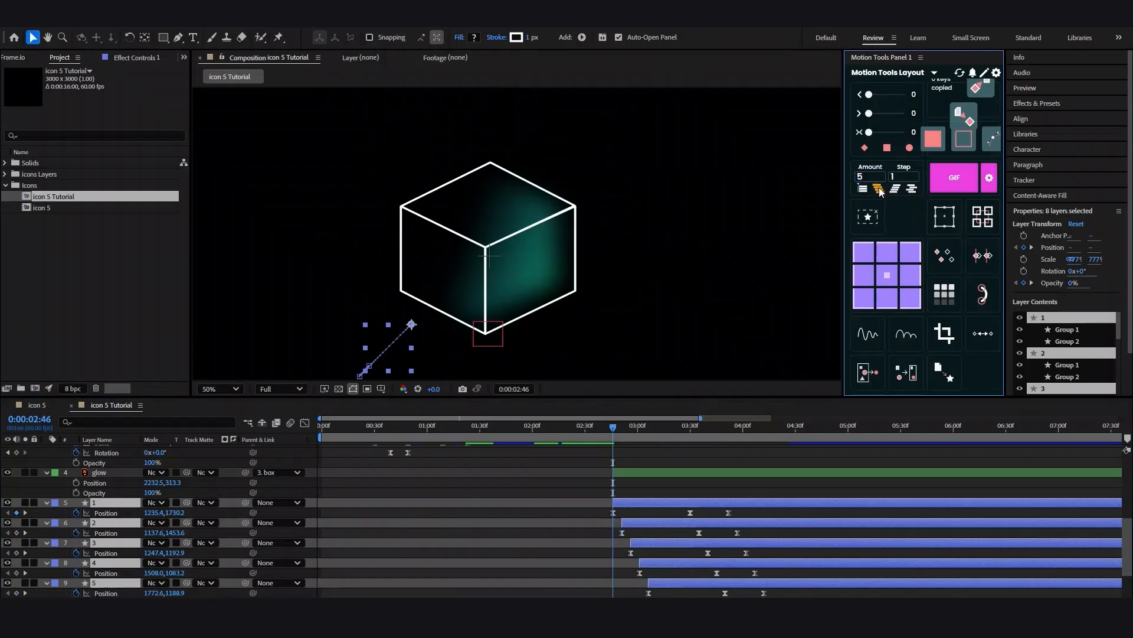
# Play back the staggered arrow animation from 0:00:02:46 with all the arrows in view.
pyautogui.scroll(-2, 628, 236)
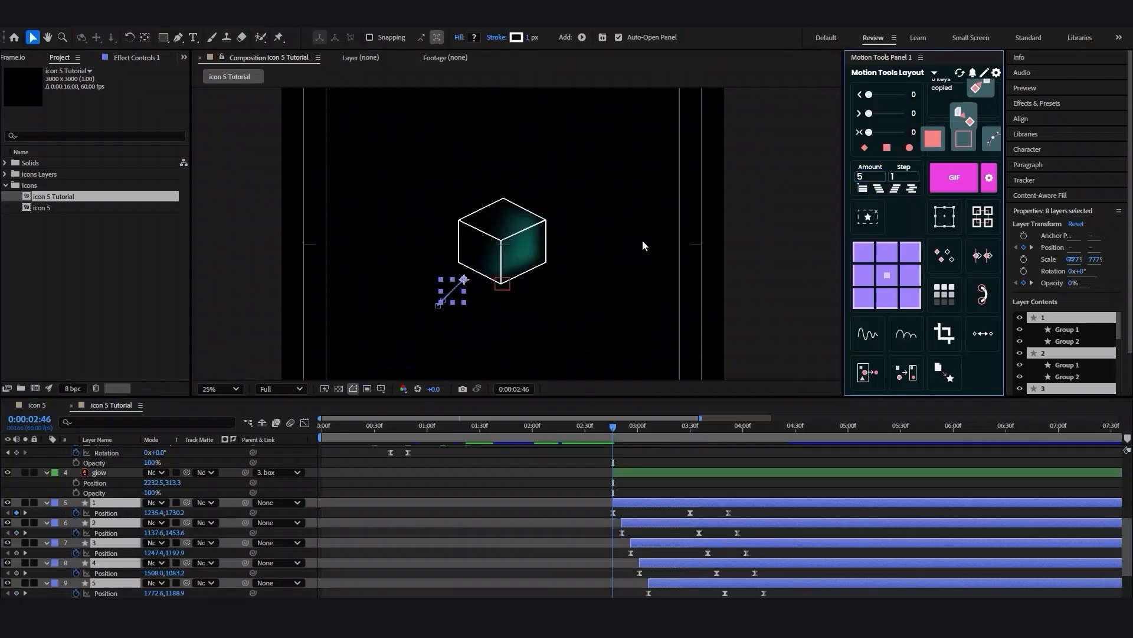
pyautogui.click(757, 240)
pyautogui.press('space')
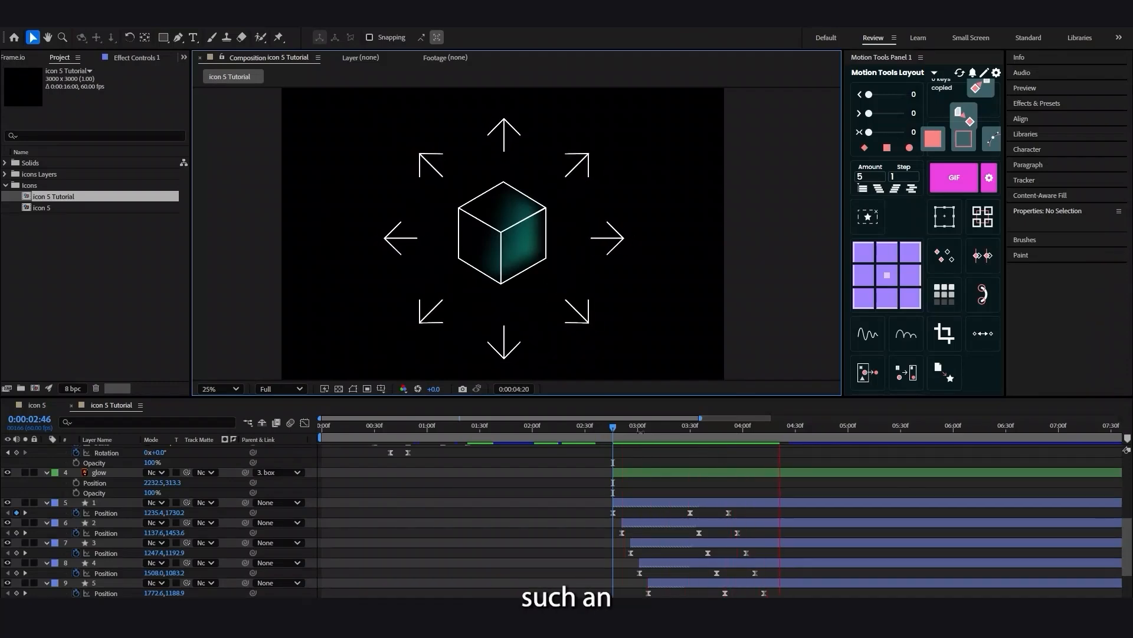
pyautogui.click(614, 428)
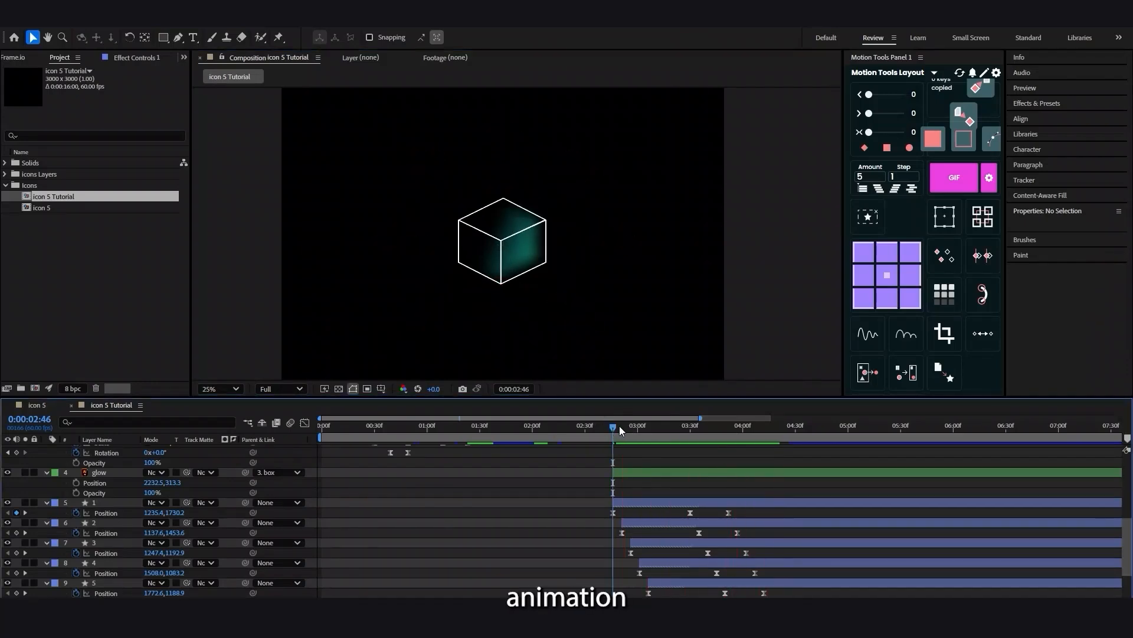
pyautogui.press('space')
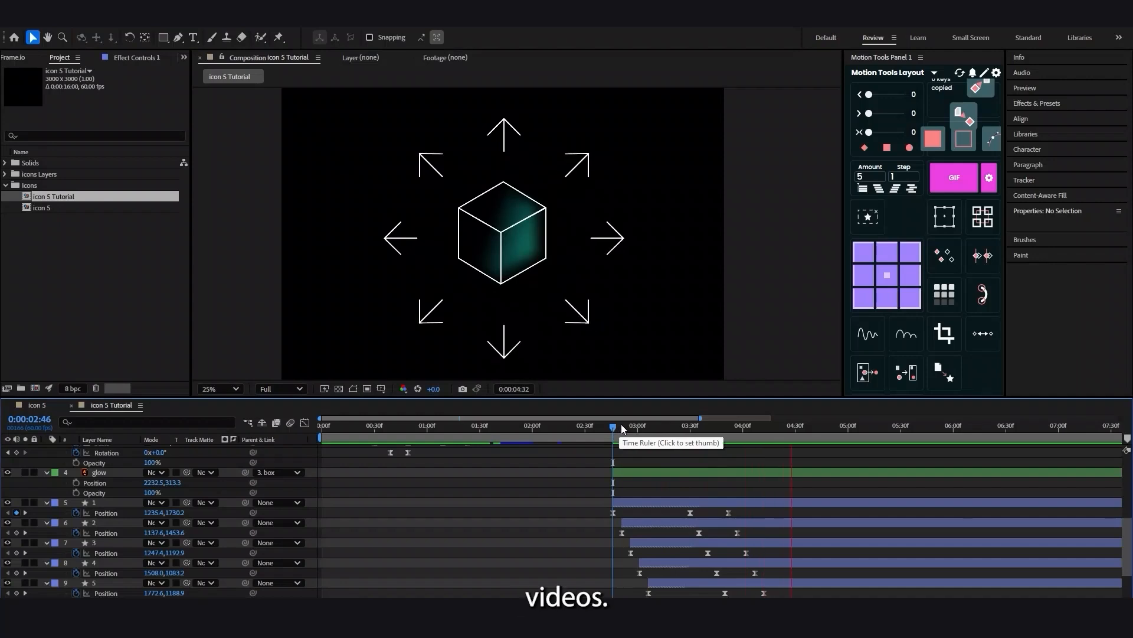
# Play back the whole icon animation from 0:00:00:00, and replay the arrow section from 0:00:02:22.
pyautogui.moveTo(618, 424); pyautogui.dragTo(313, 418)
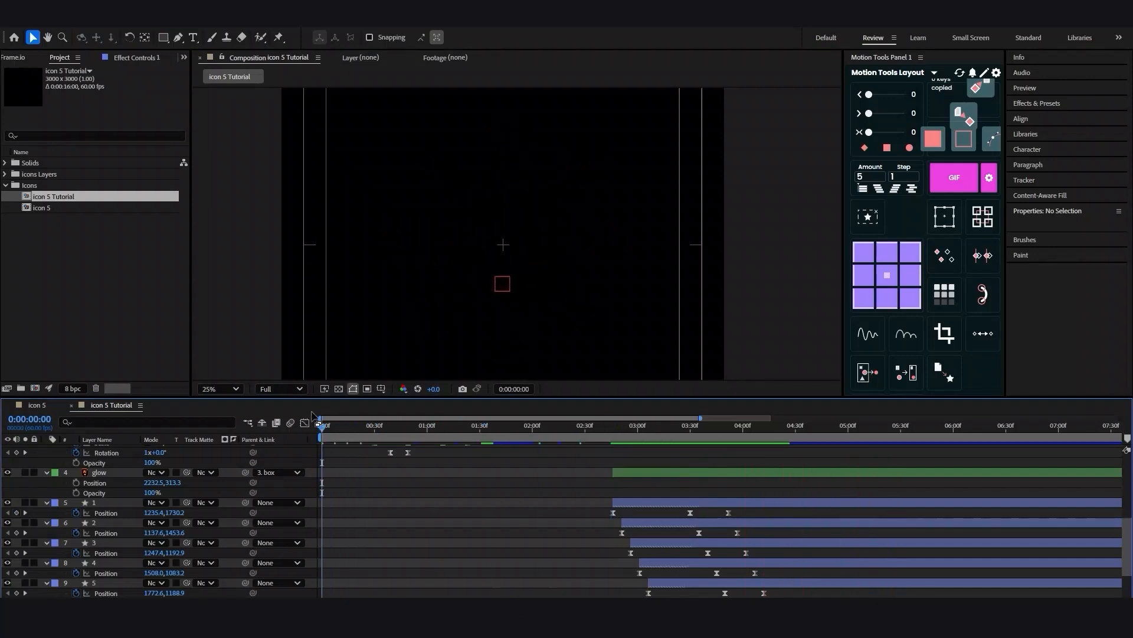
pyautogui.scroll(-3, 535, 235)
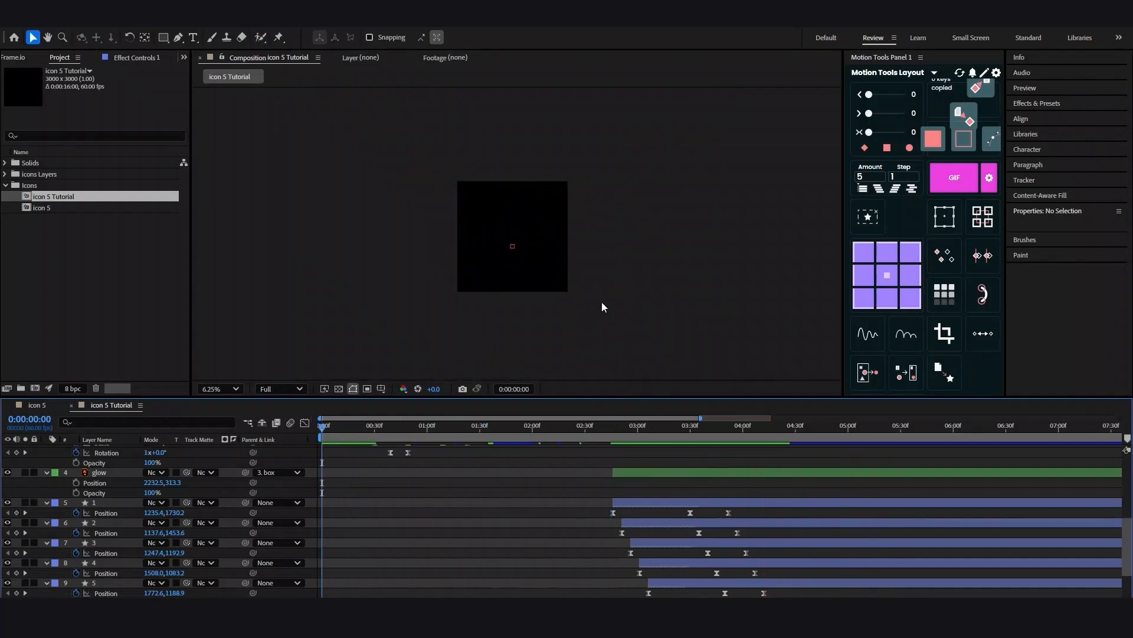
pyautogui.scroll(2, 598, 298)
pyautogui.press('space')
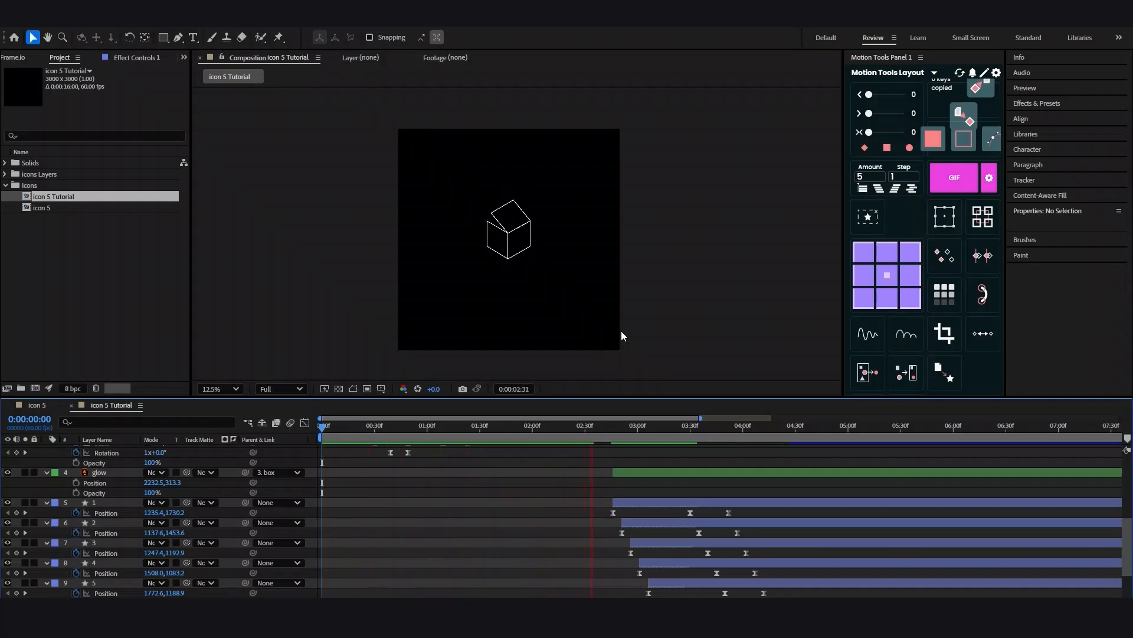
pyautogui.click(571, 426)
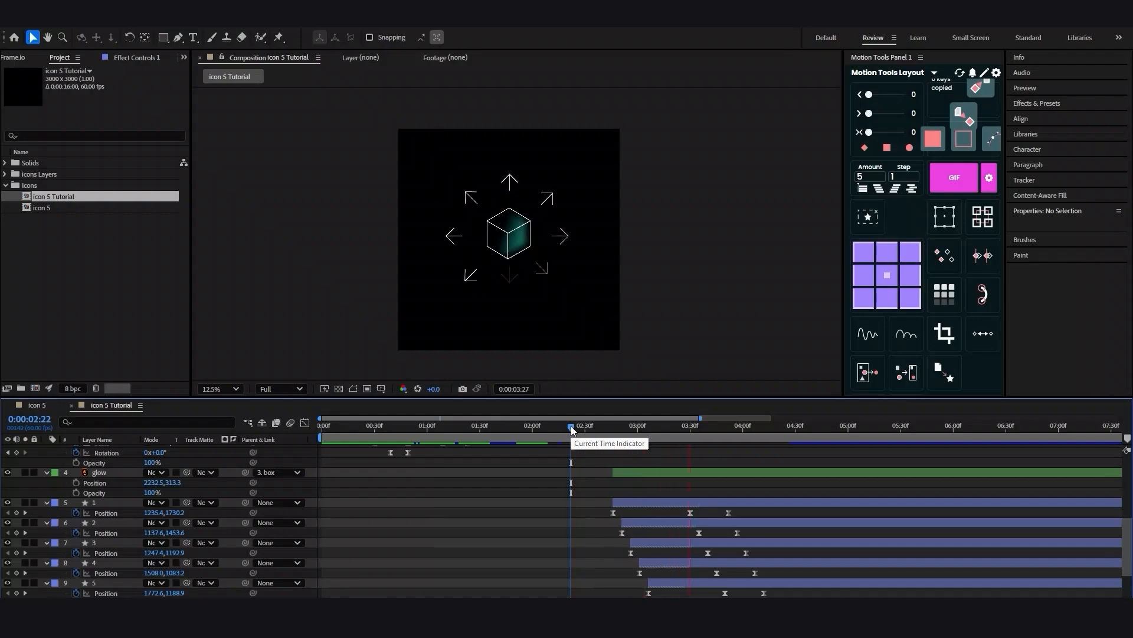